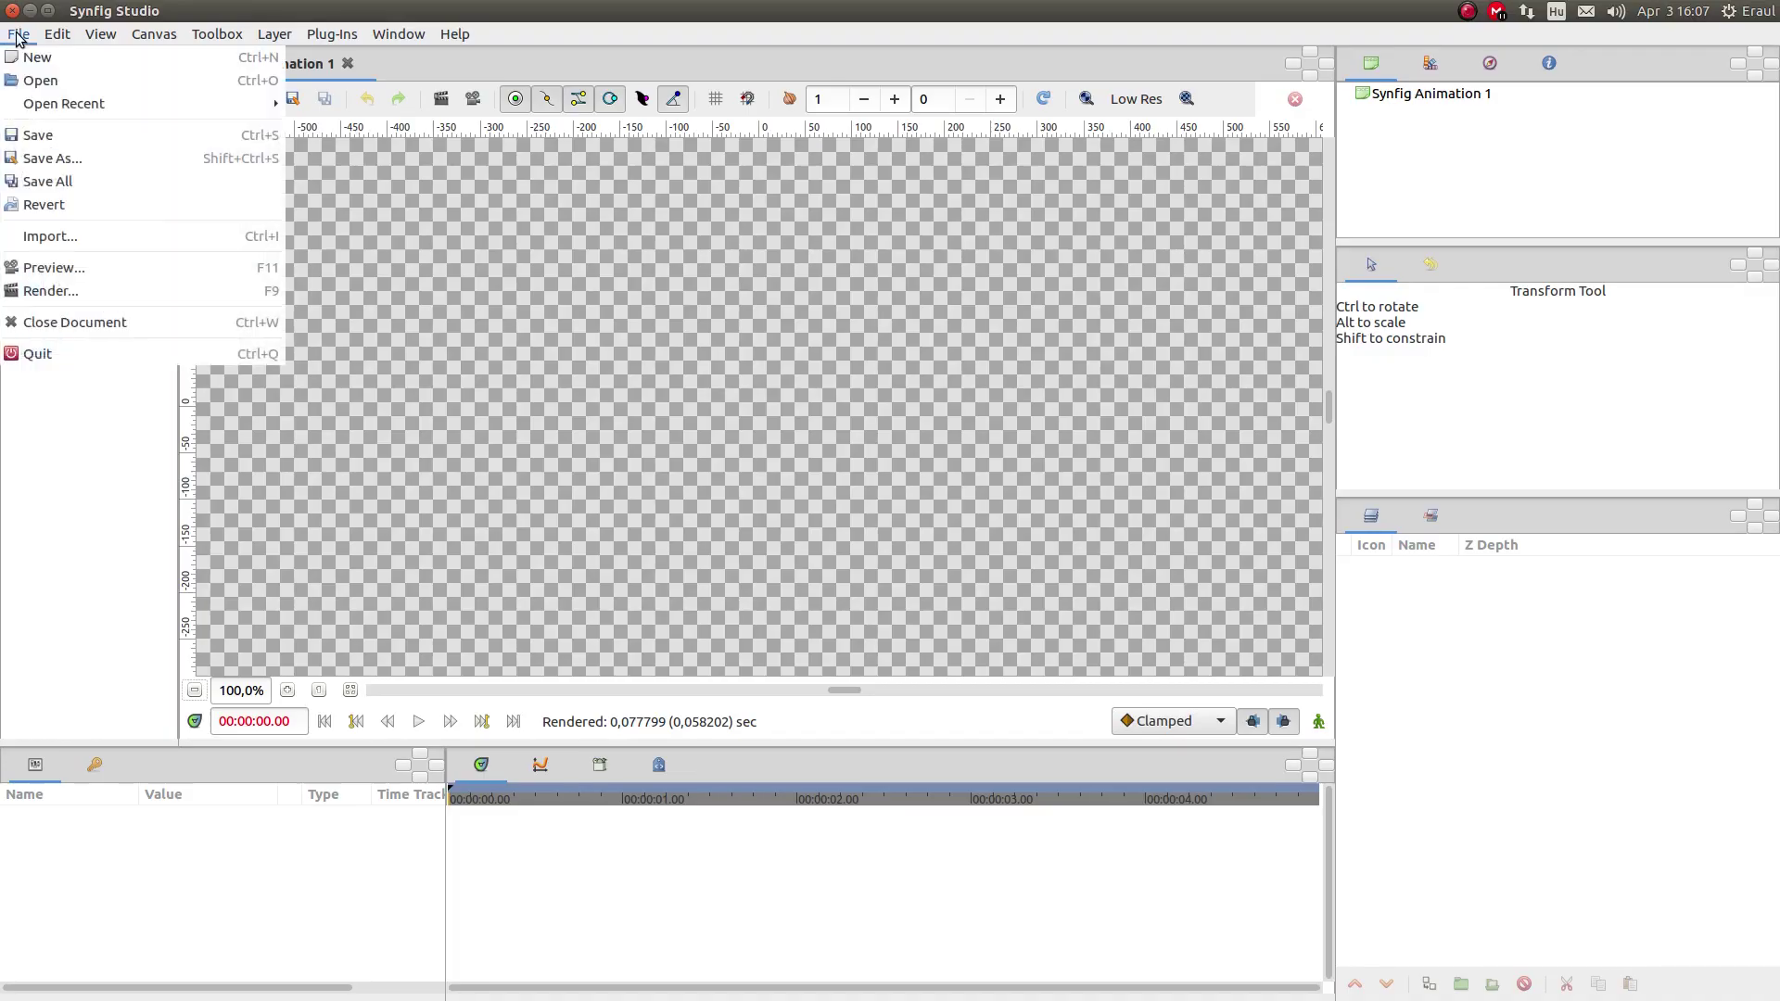
Open 5.sifz, move the time cursor to 2 seconds and show the Keyframes list.
click(48, 81)
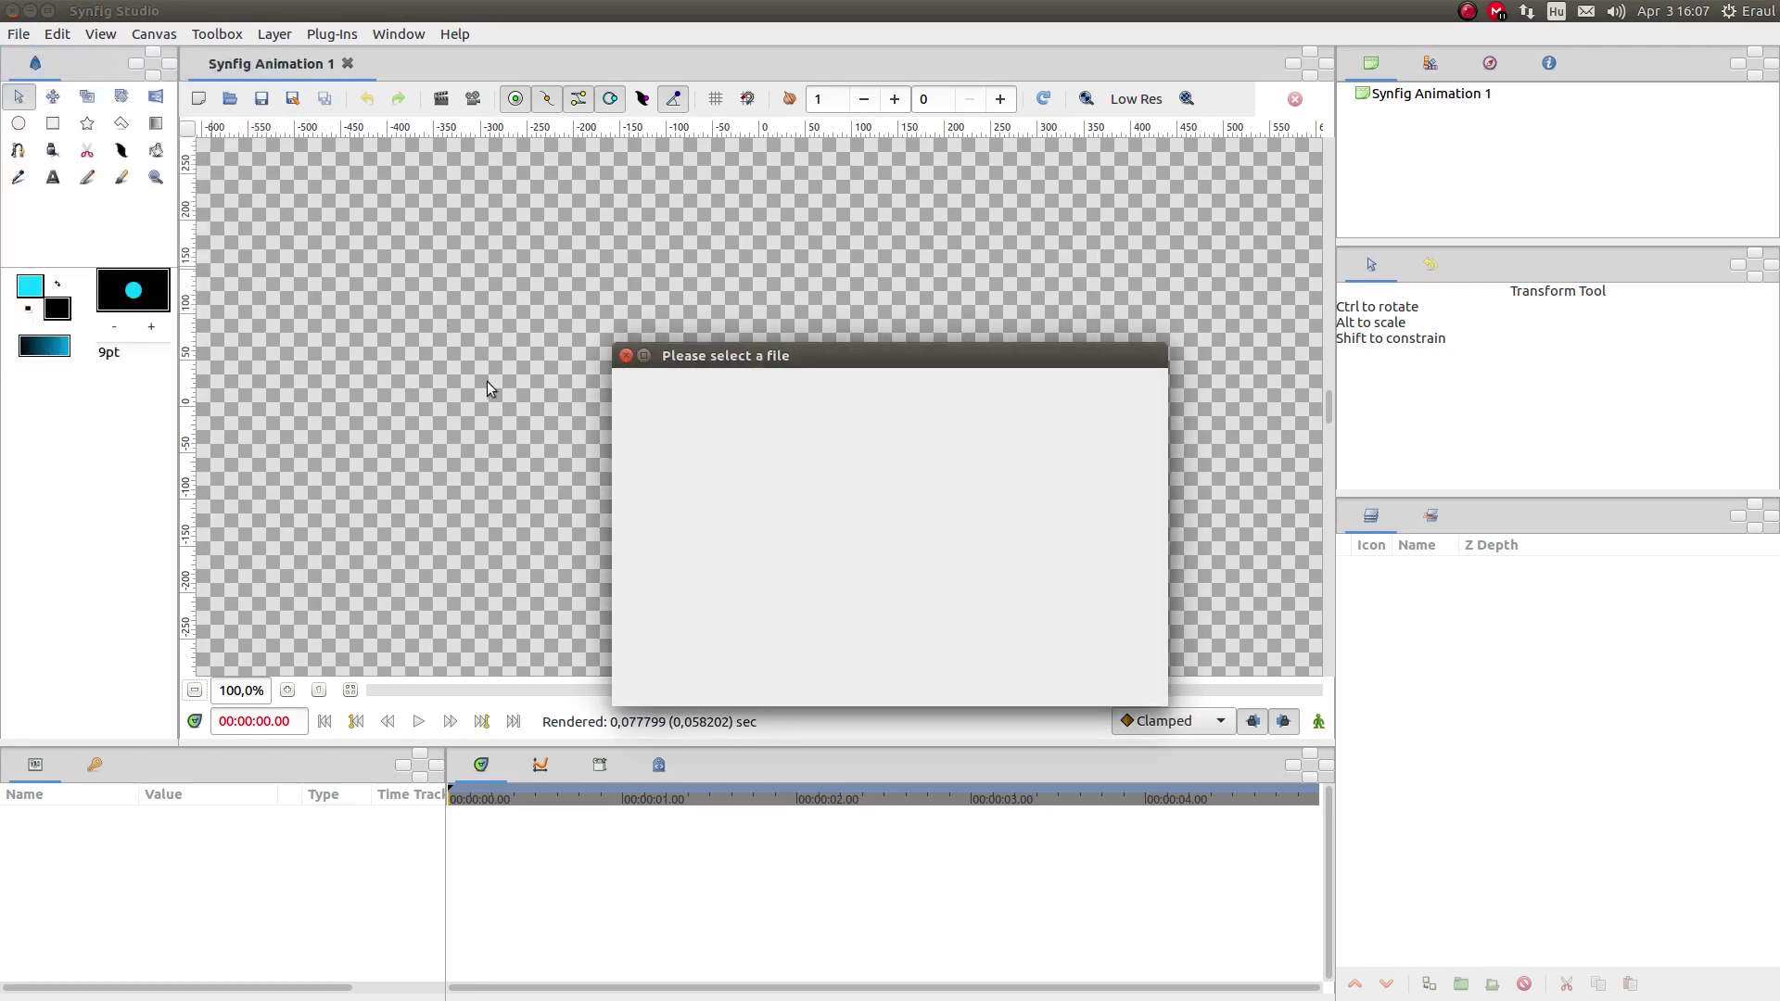
click(786, 463)
double_click(786, 463)
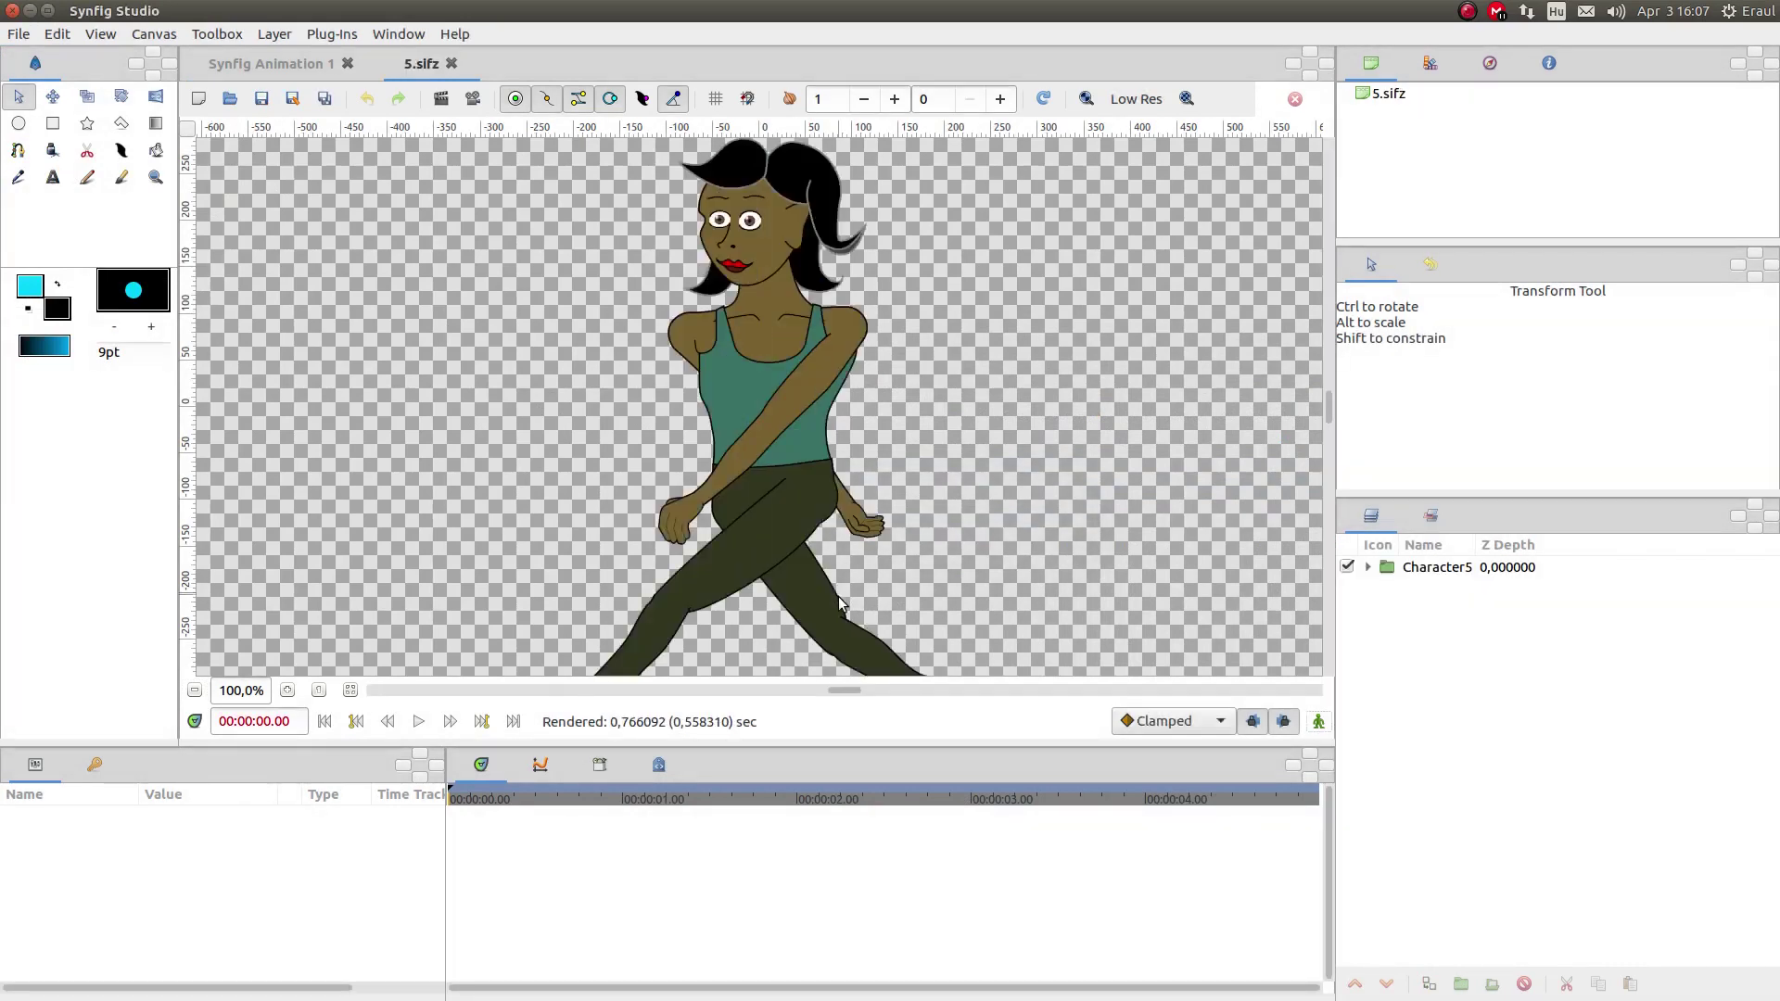
click(795, 798)
click(97, 773)
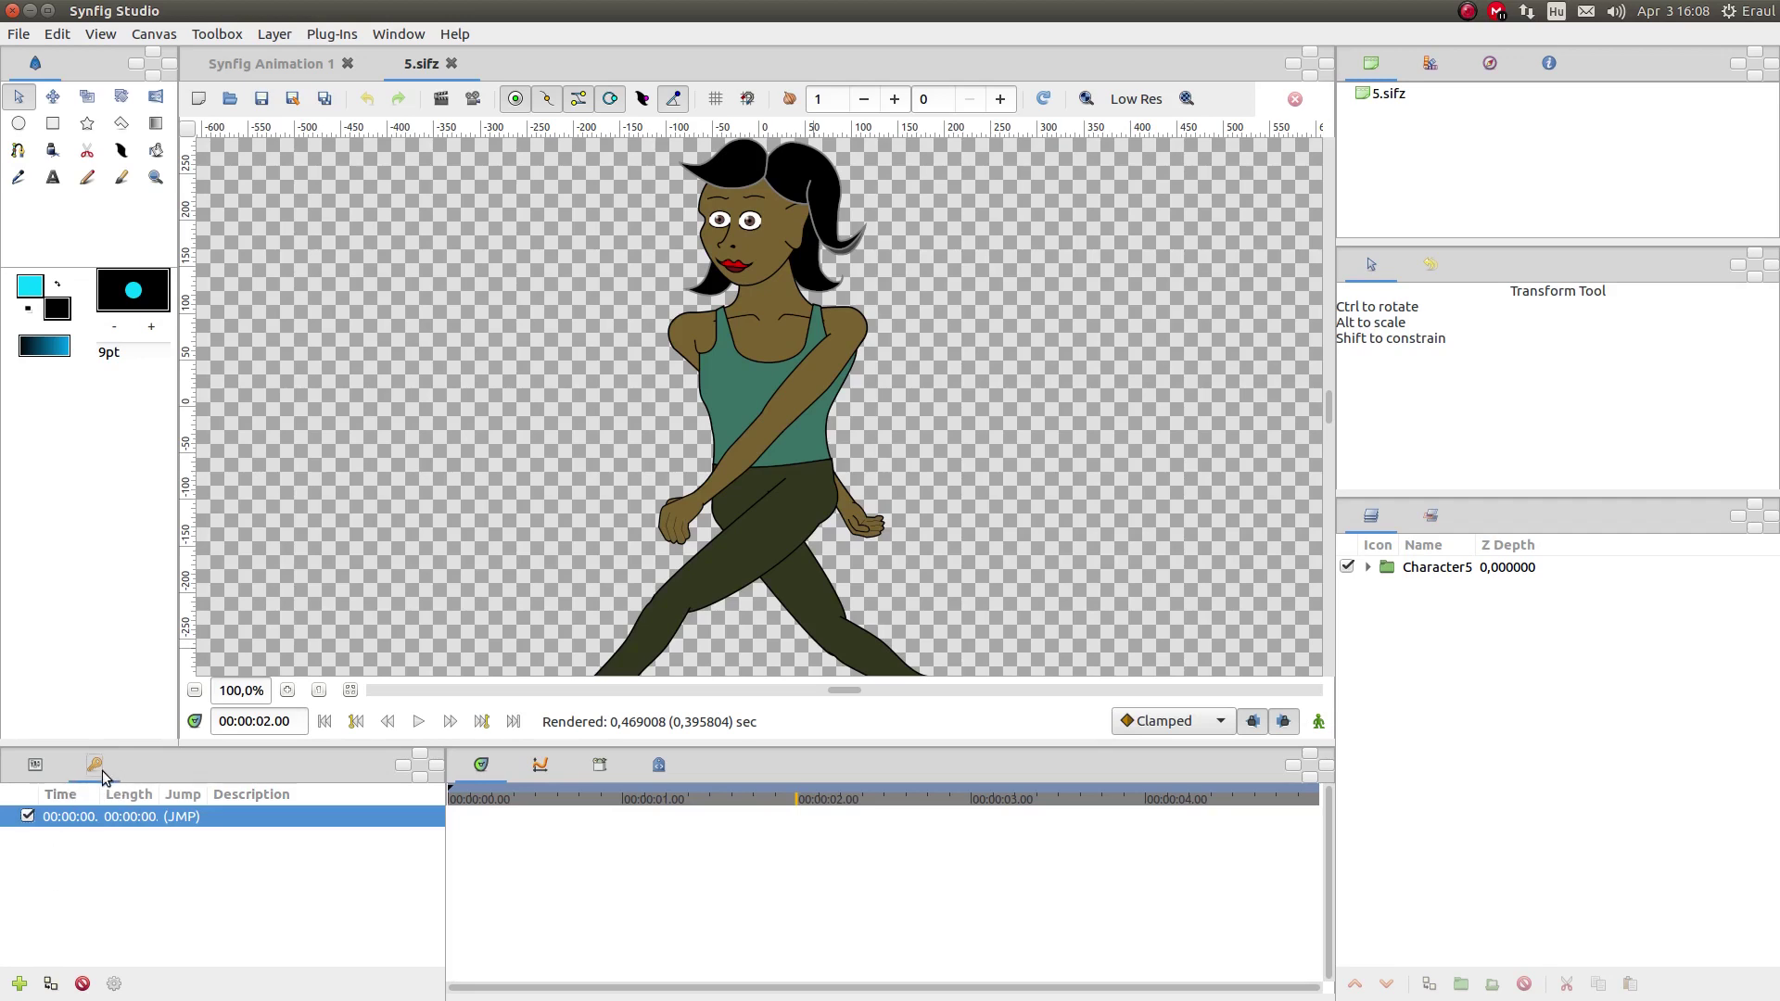
Add a keyframe at 2 seconds, select it, then move the time to 1 second.
click(19, 984)
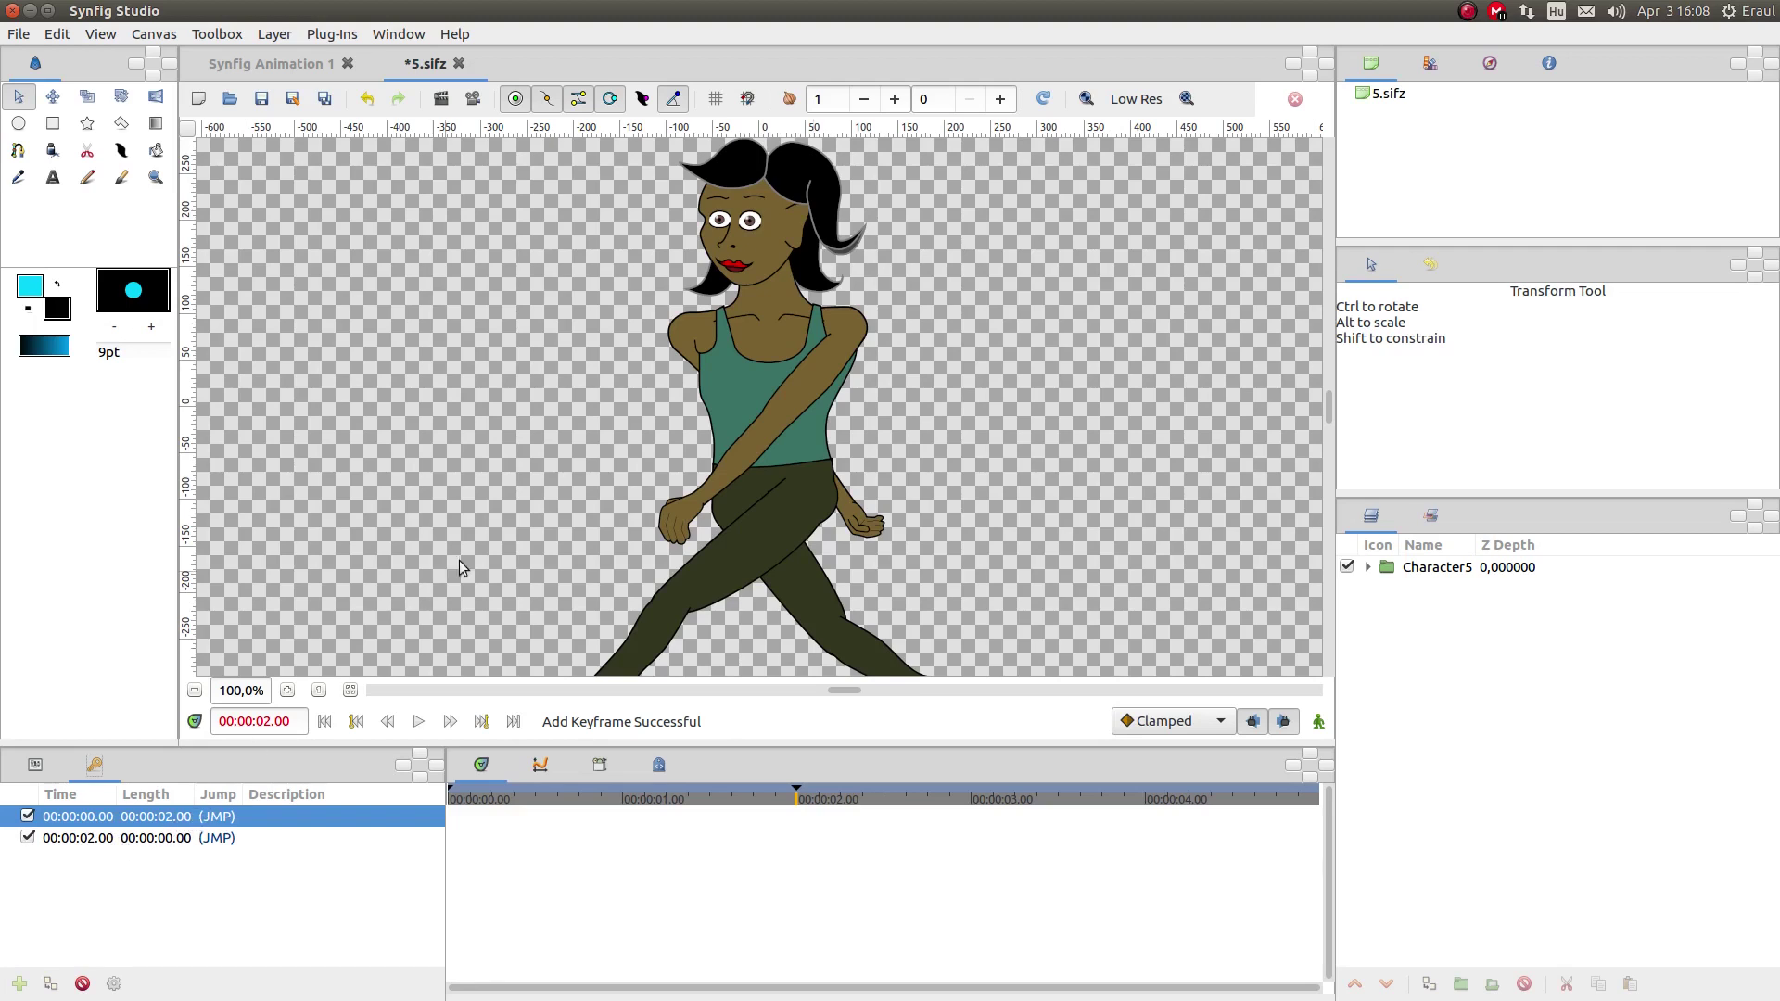
key(Left)
key(Left)
click(97, 837)
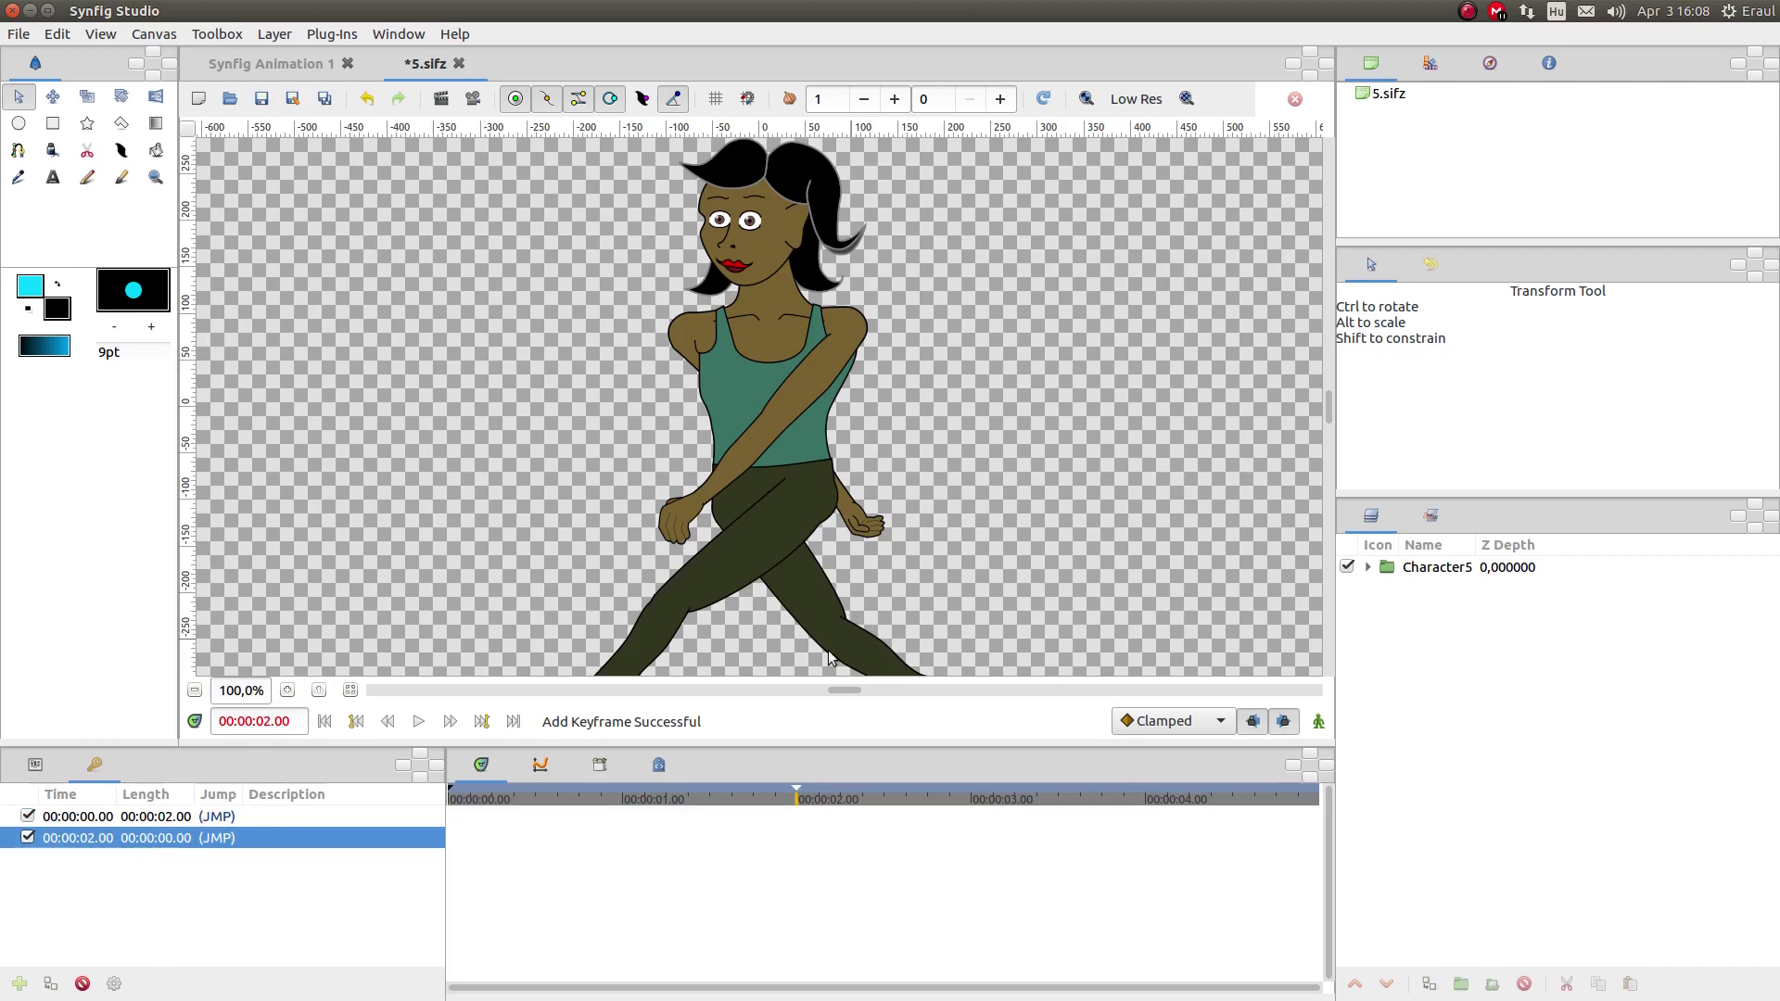
click(621, 799)
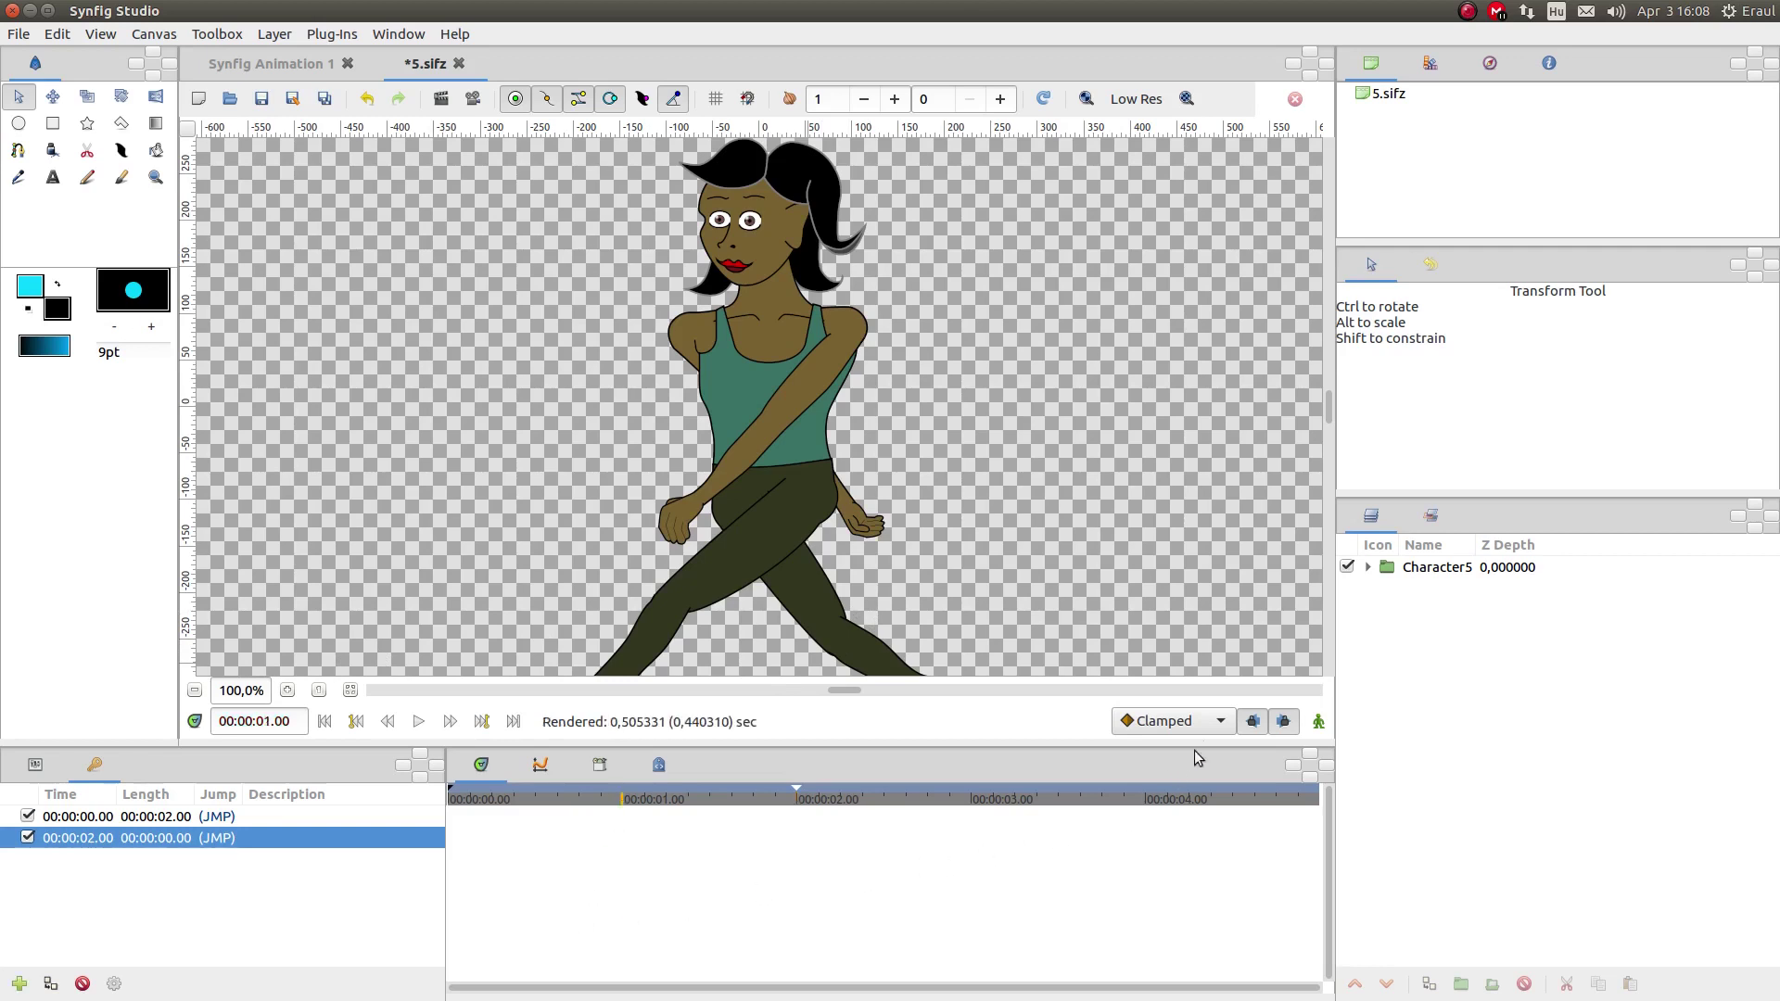
Enable animate mode, select Character5's Skeleton layer and swing the right arm outward.
click(1318, 722)
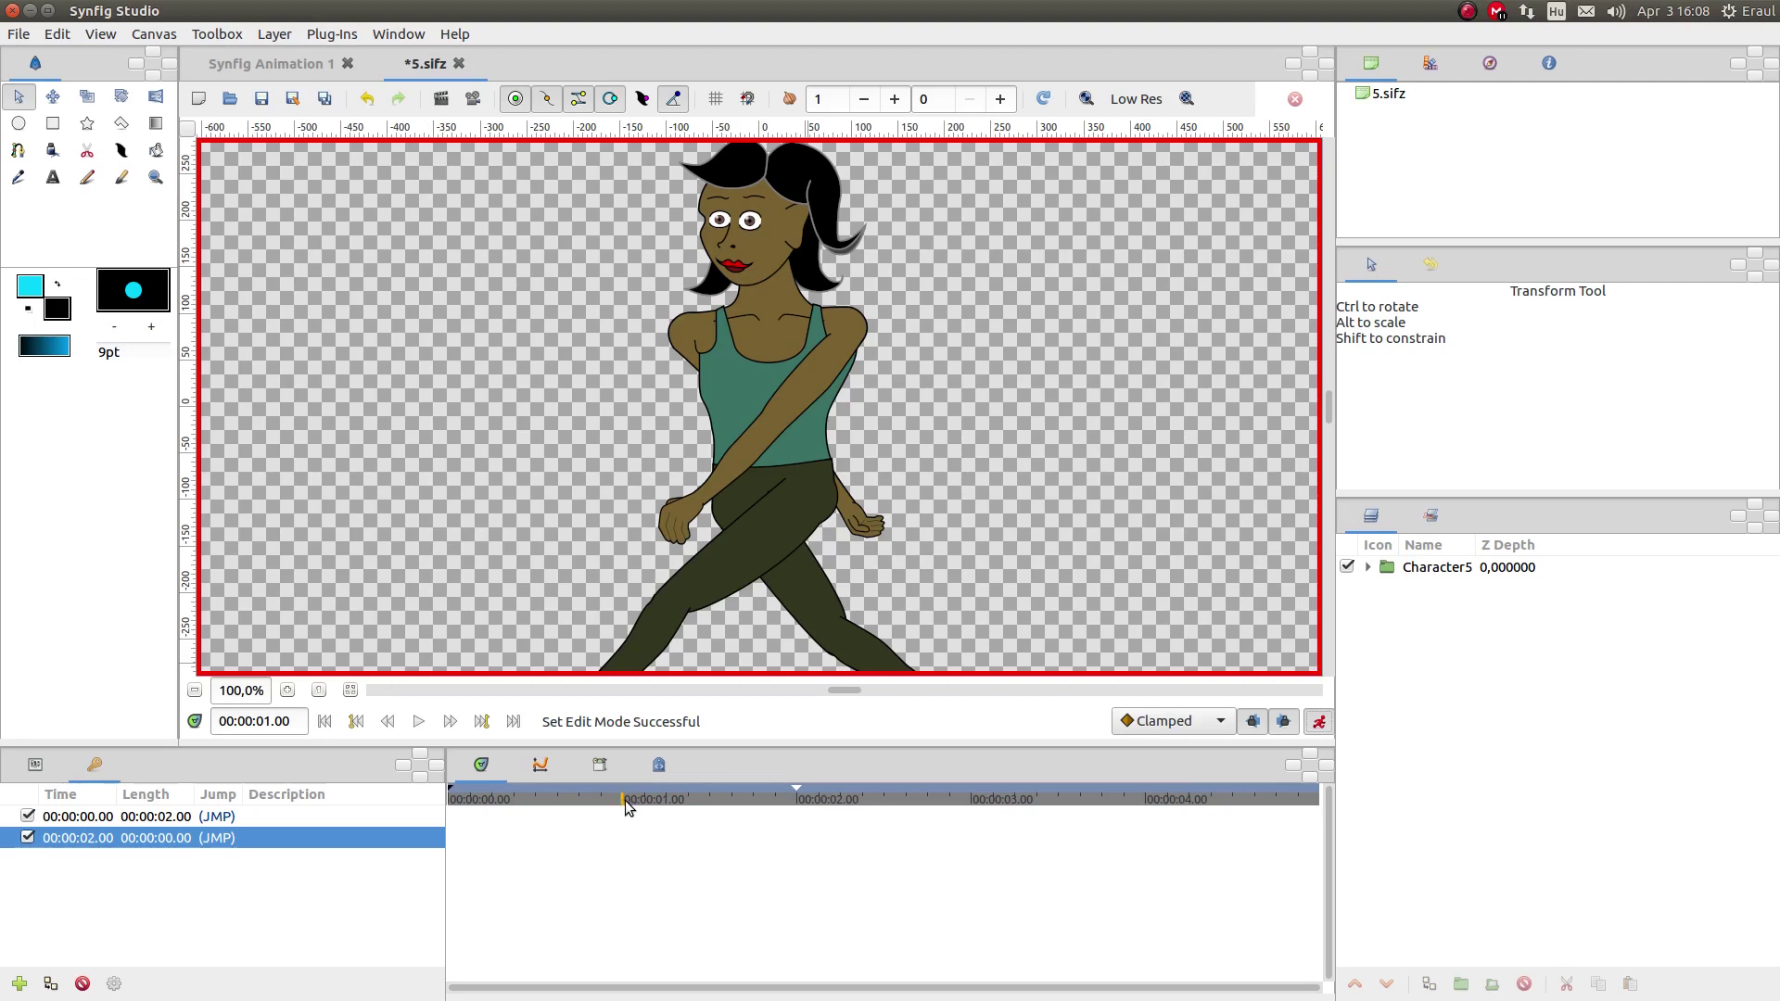
click(1368, 567)
click(1410, 592)
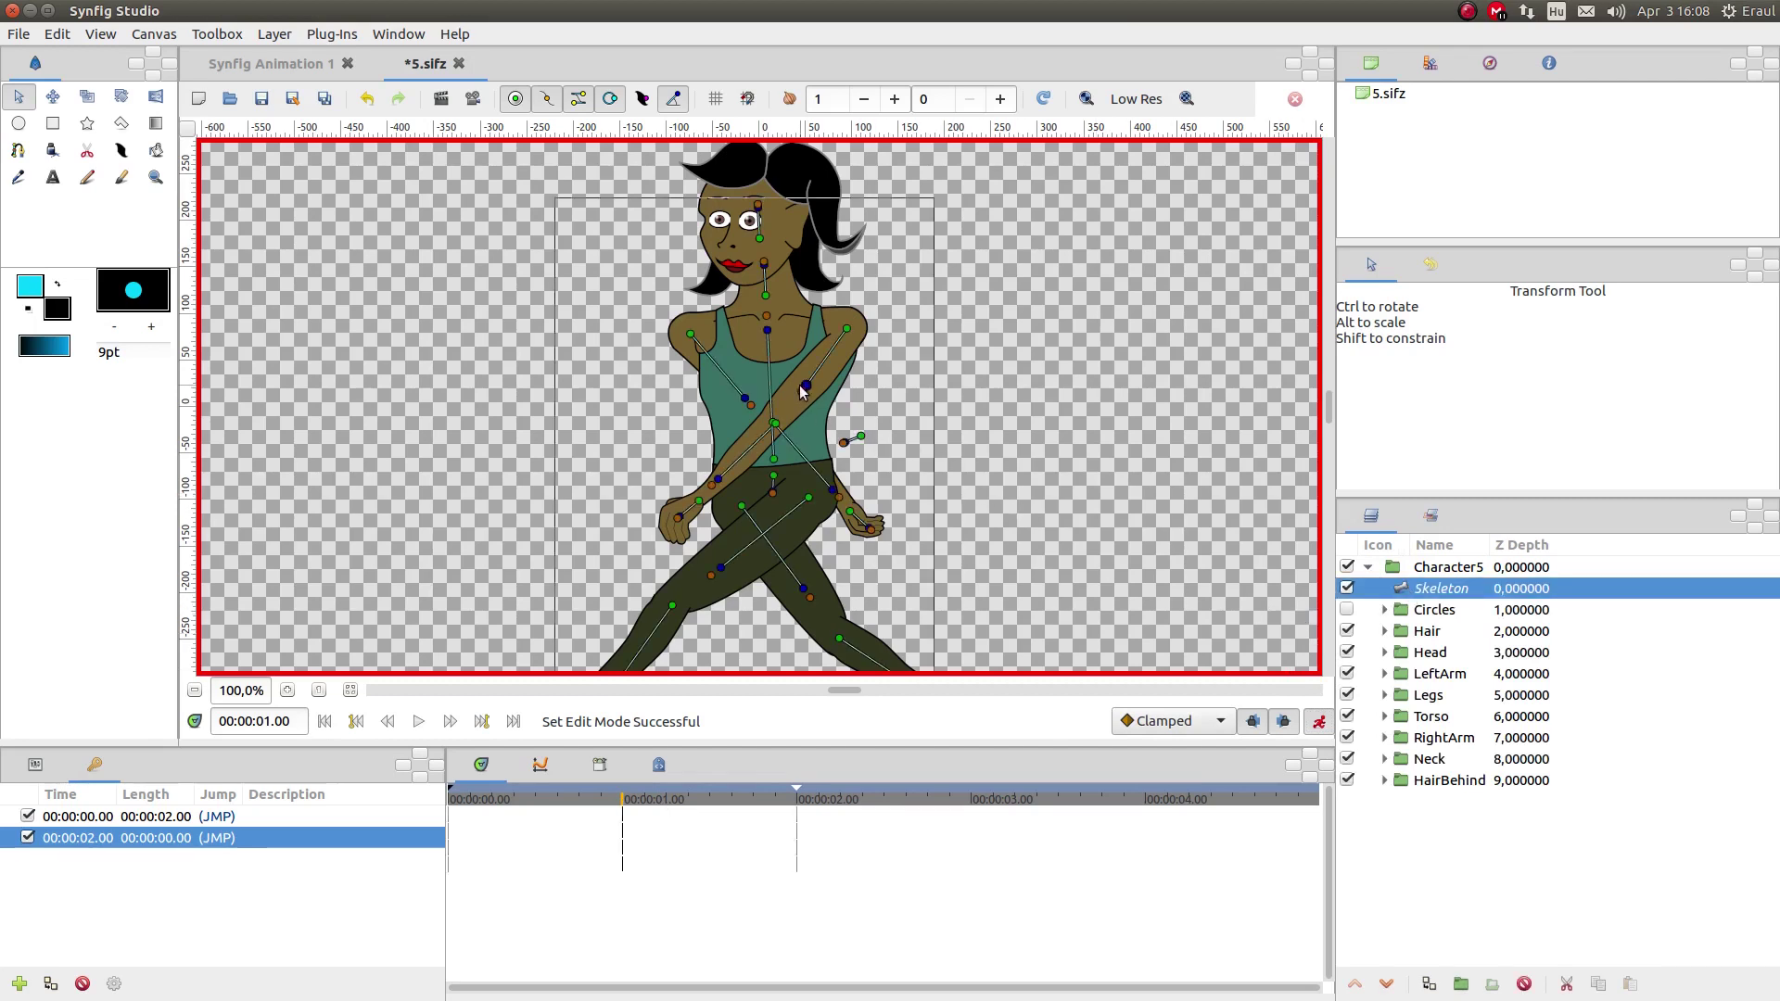
drag(803, 391, 904, 390)
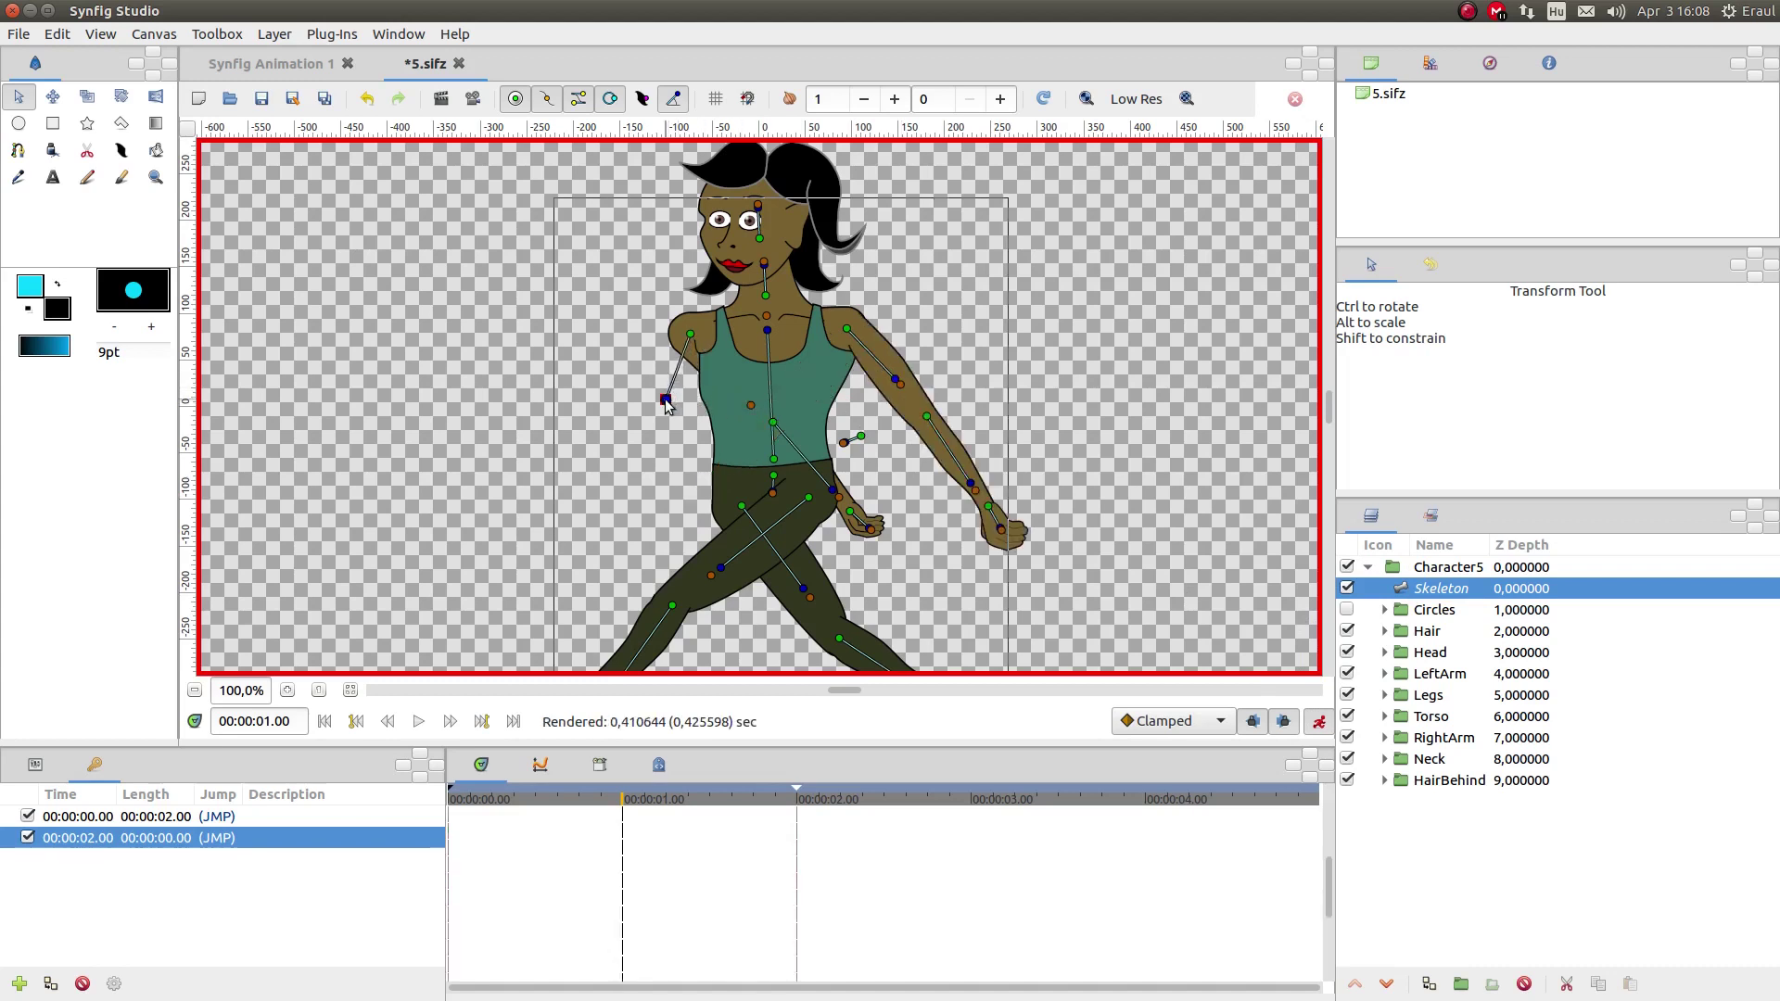
Swing the left arm down and outward and rotate a leg bone to begin the stride.
drag(666, 402, 655, 411)
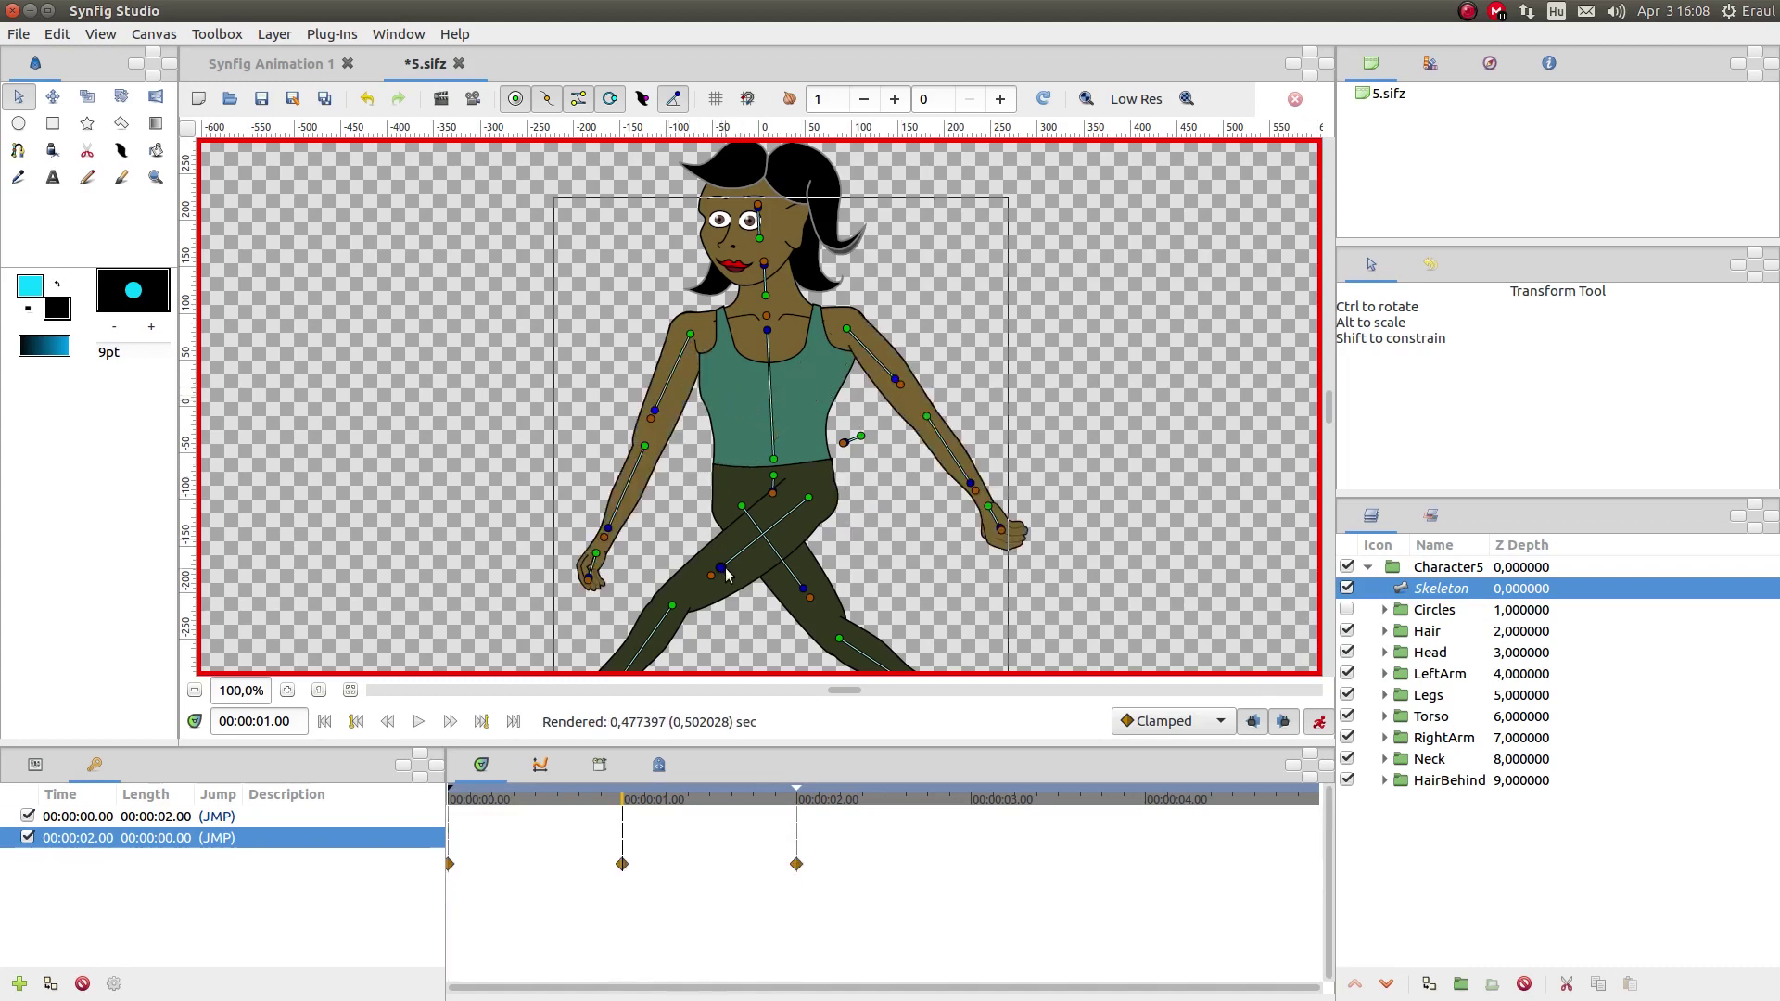
drag(724, 568, 854, 571)
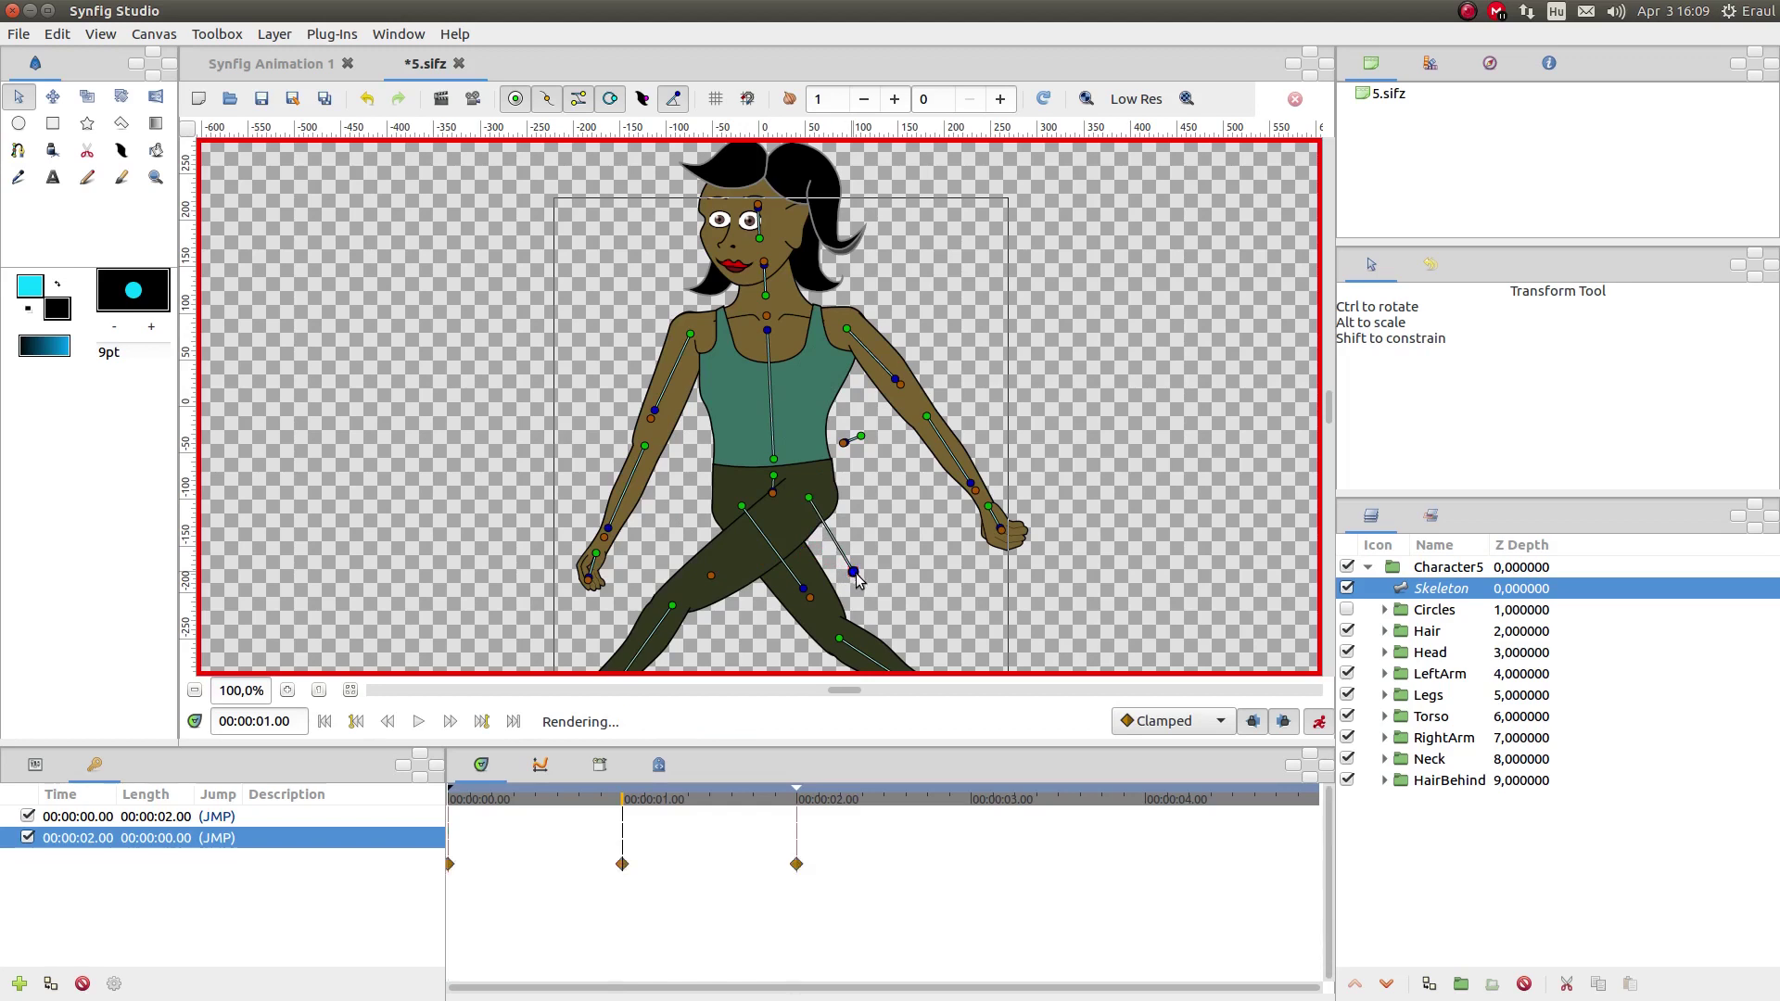
scroll(802, 535, down, 1)
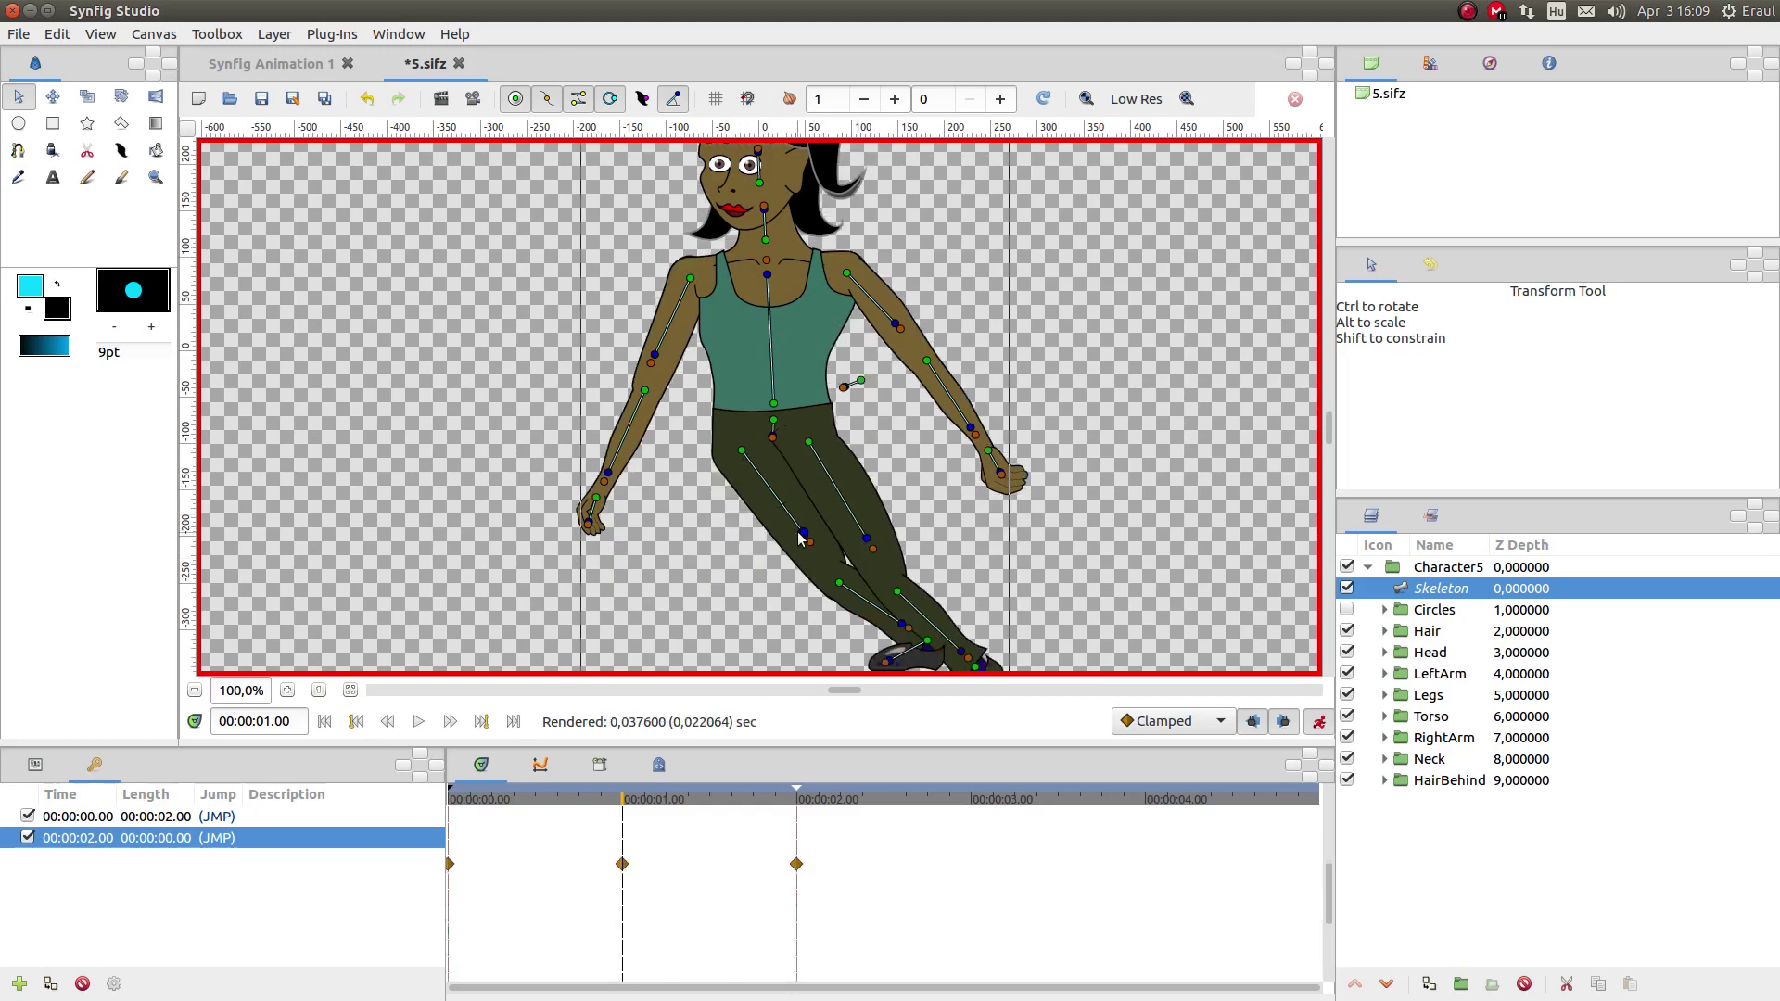
drag(802, 535, 700, 532)
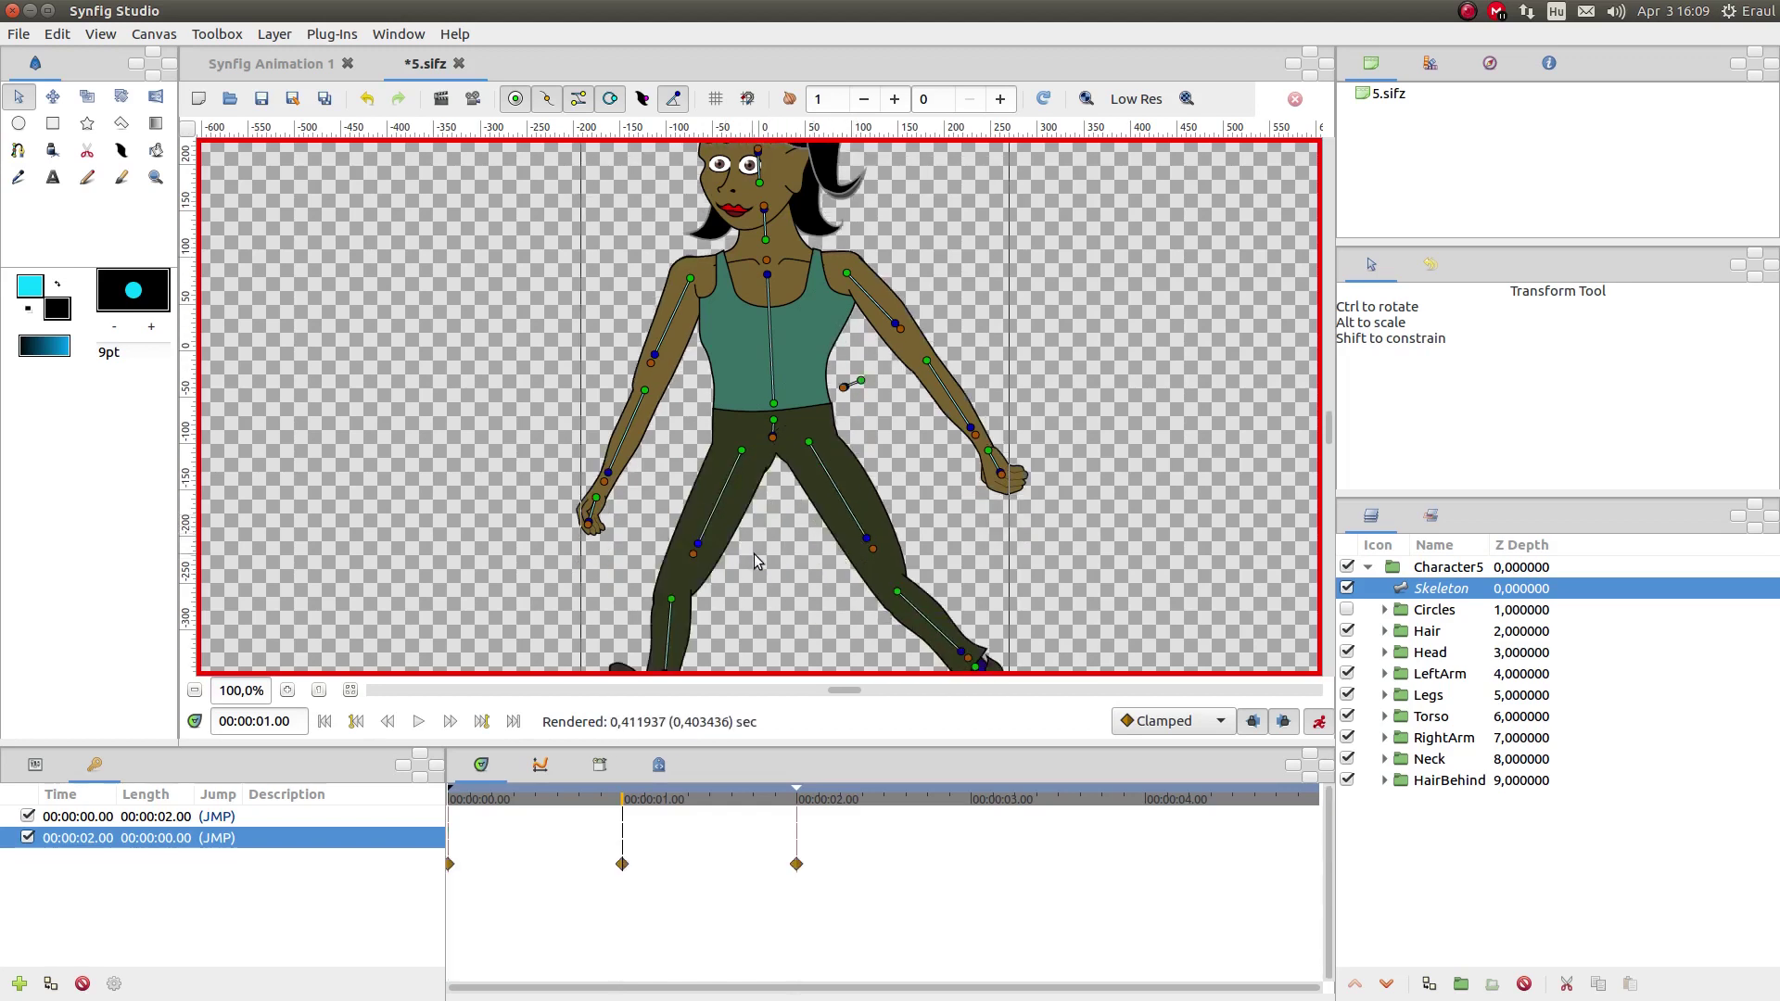
scroll(781, 547, down, 1)
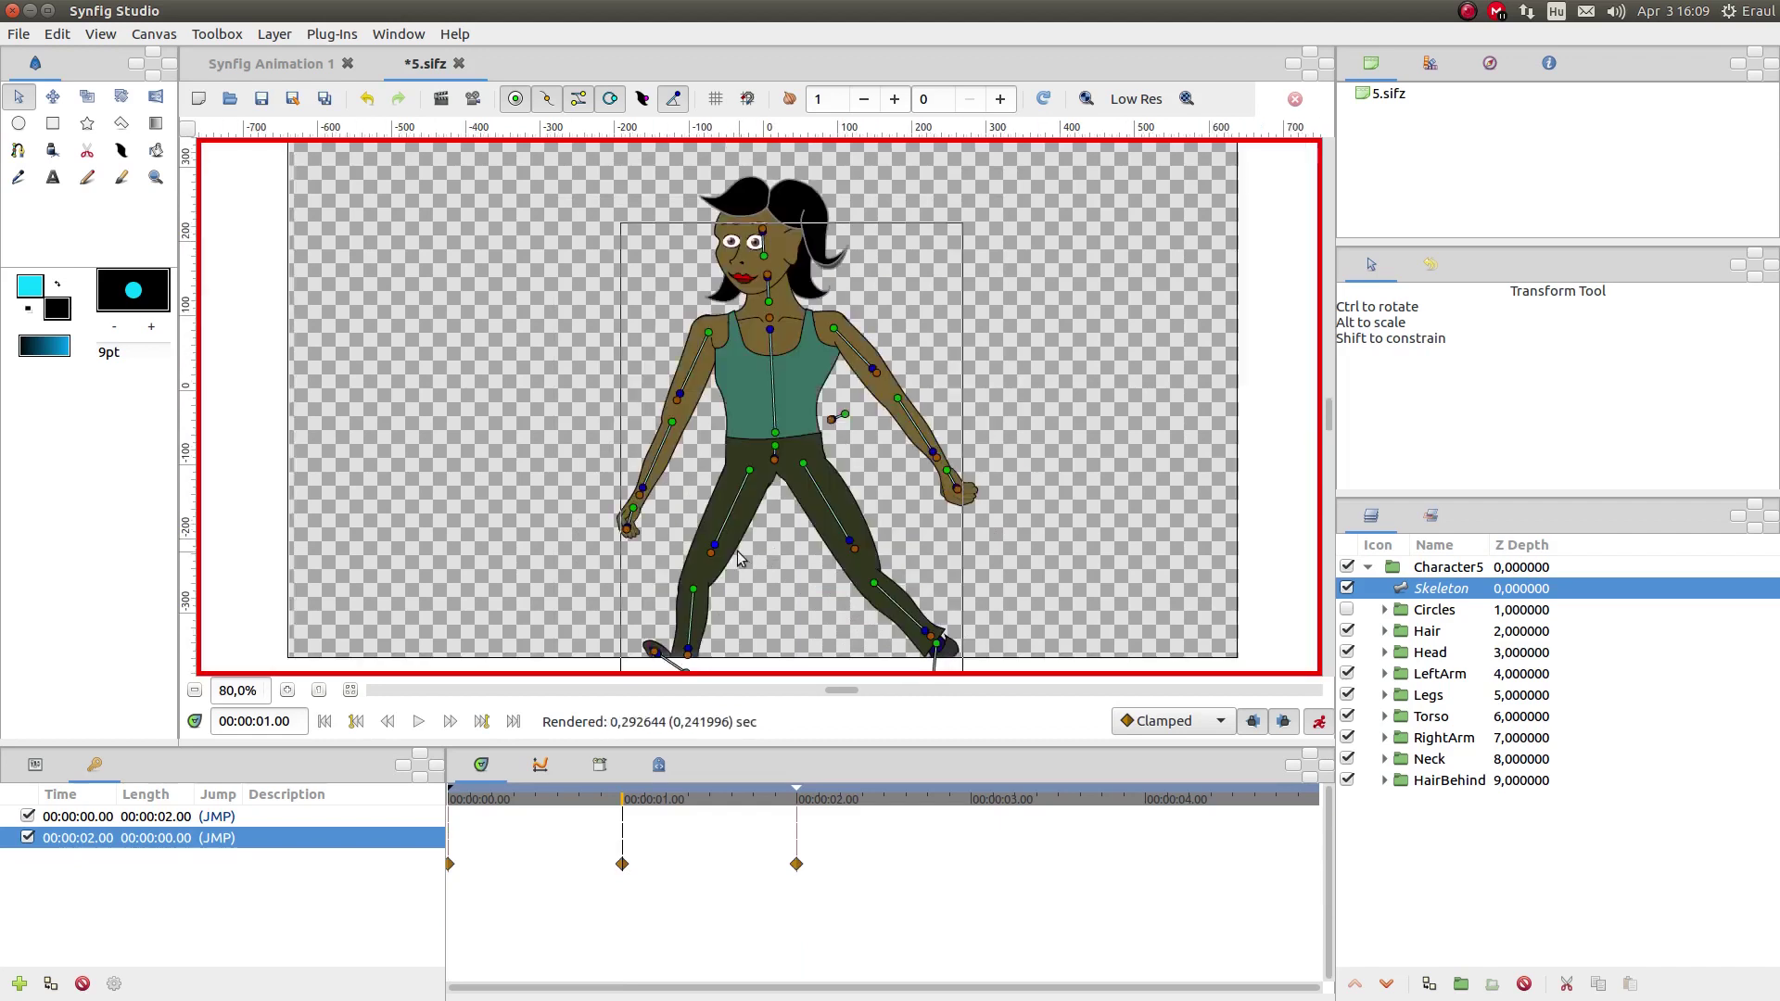
Spread the legs into a wide stride, adjusting both knees and feet.
drag(716, 547, 609, 637)
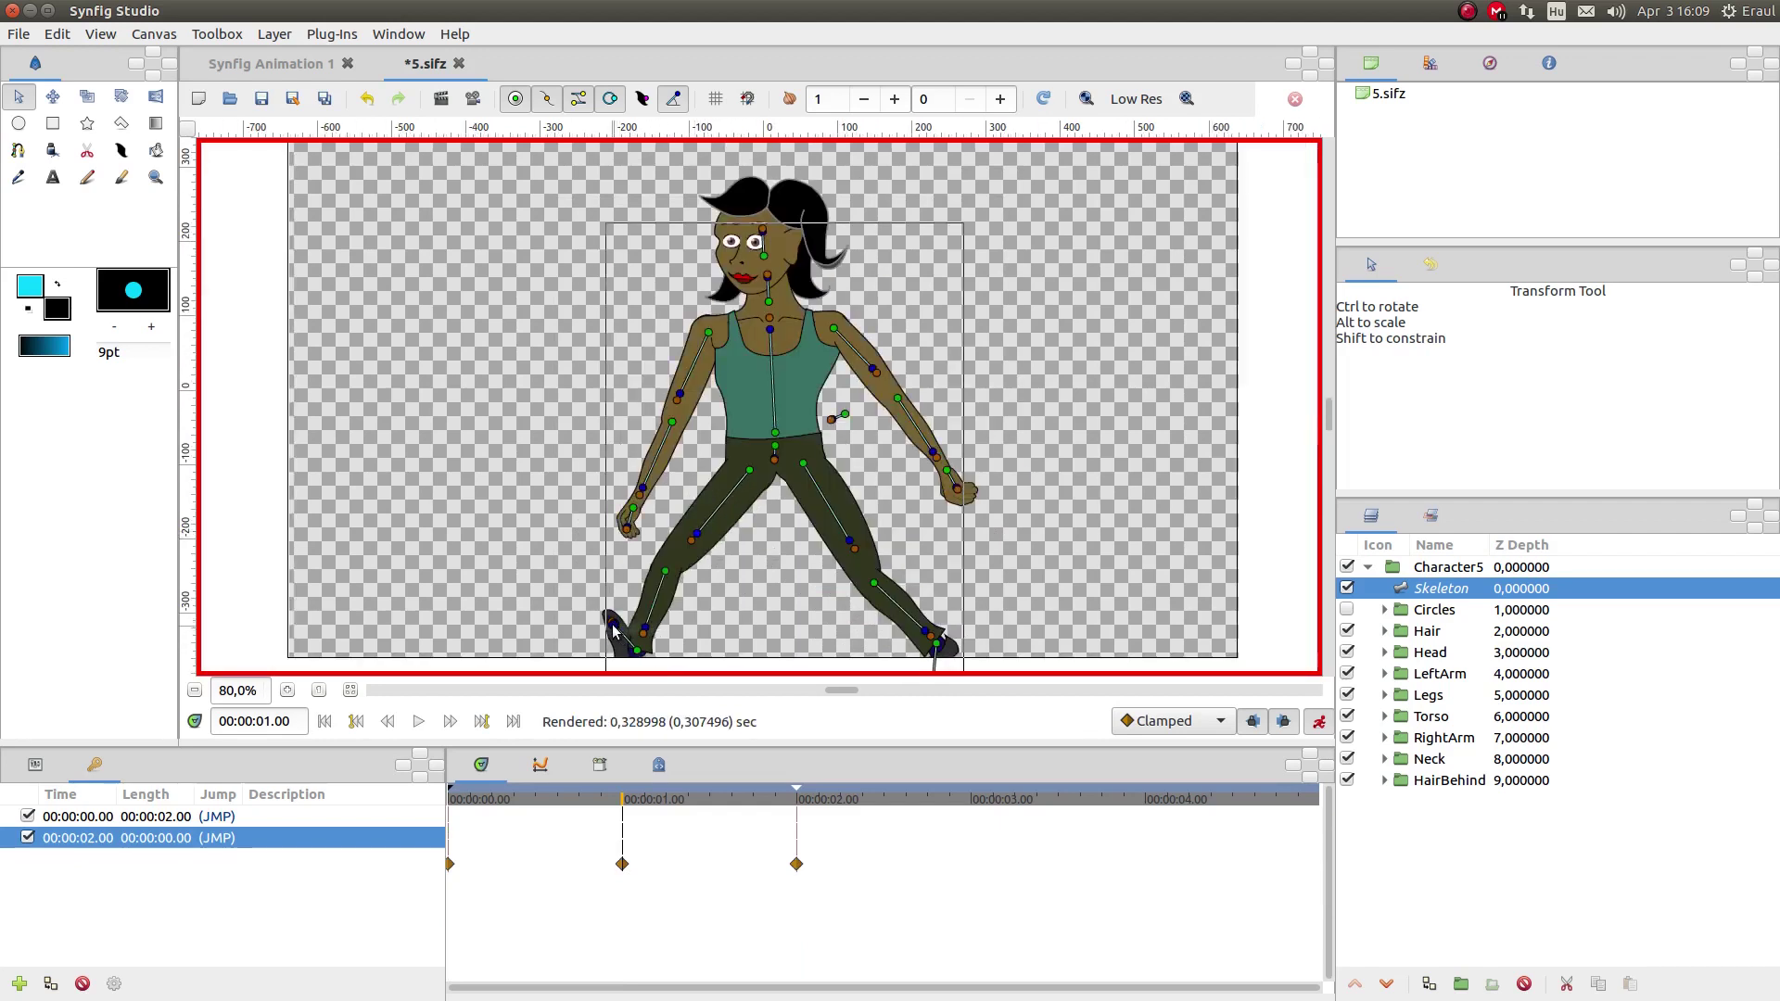
drag(599, 645, 603, 647)
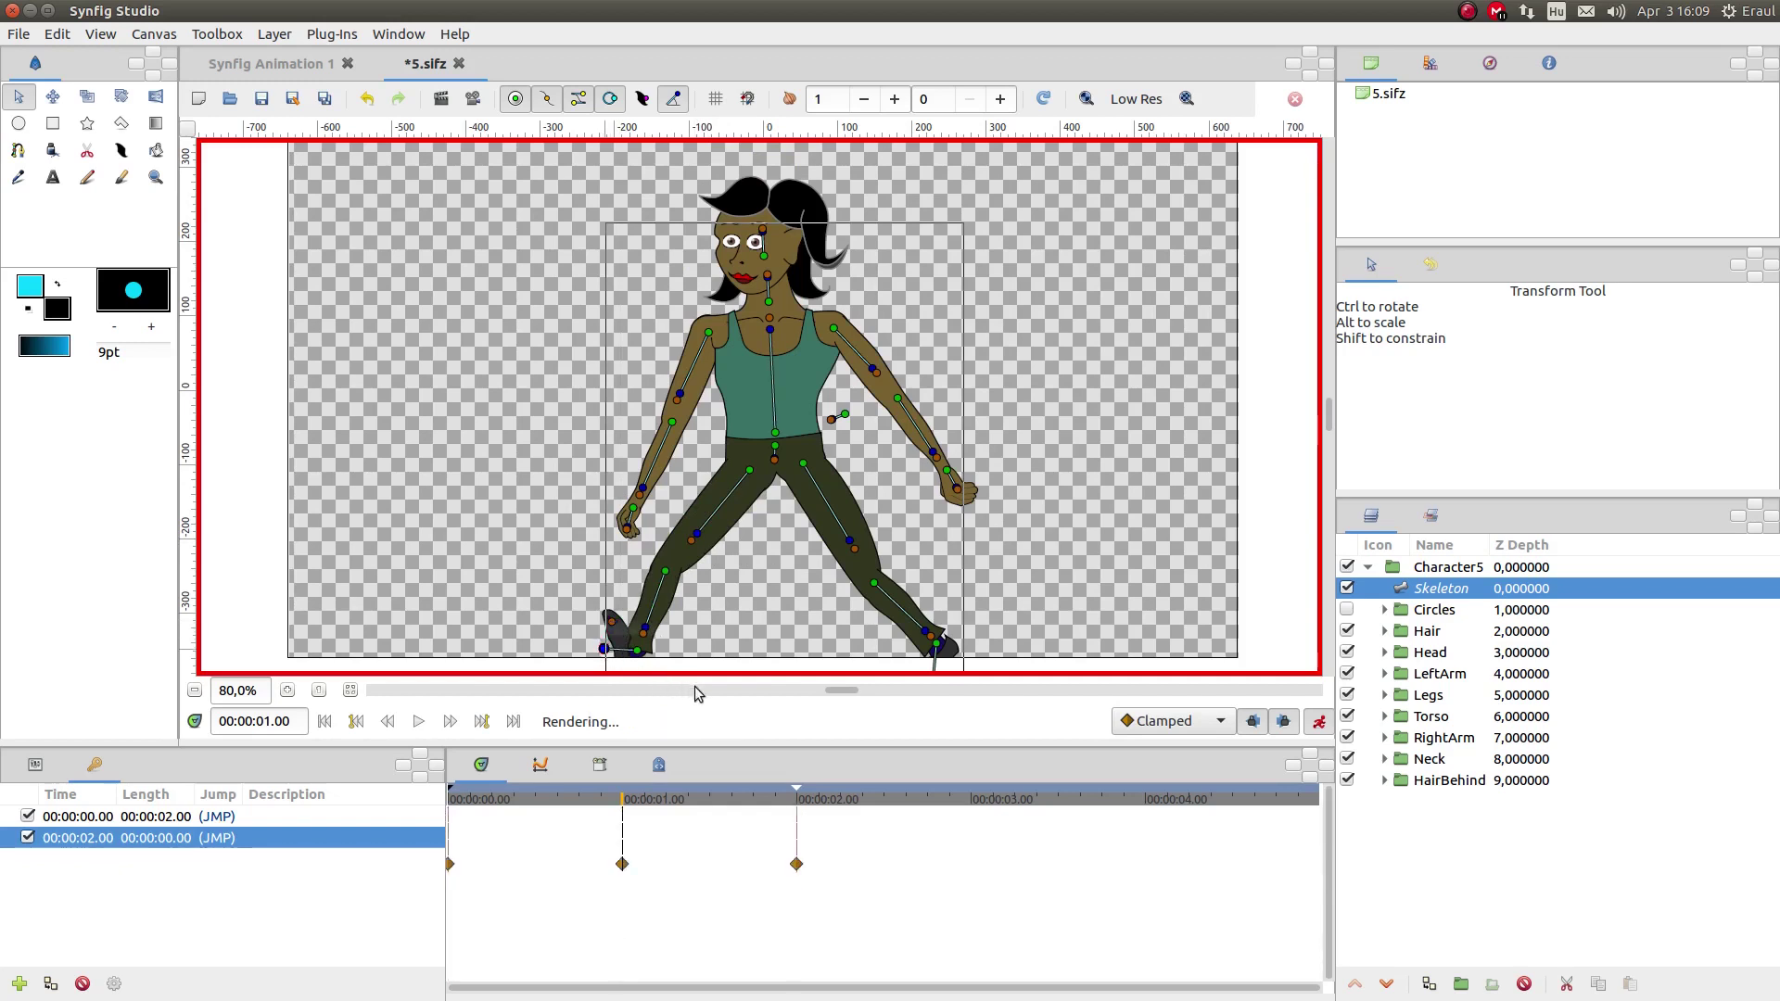
scroll(925, 636, down, 1)
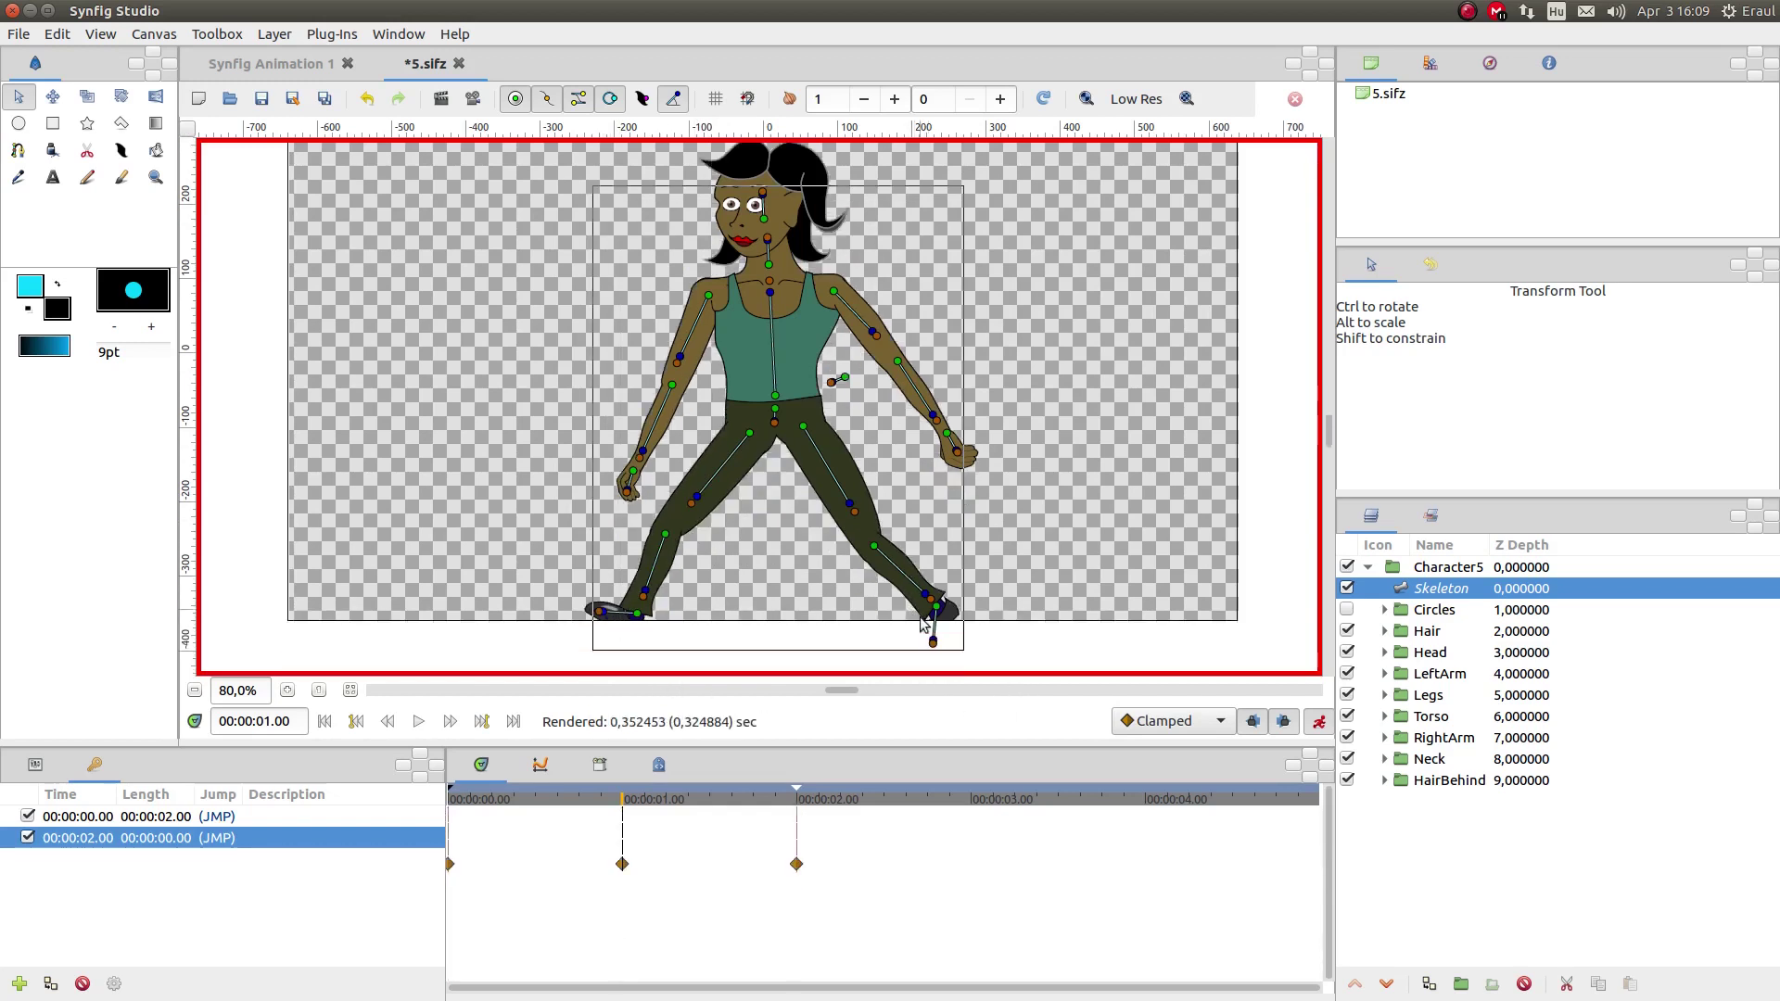
drag(931, 643, 907, 618)
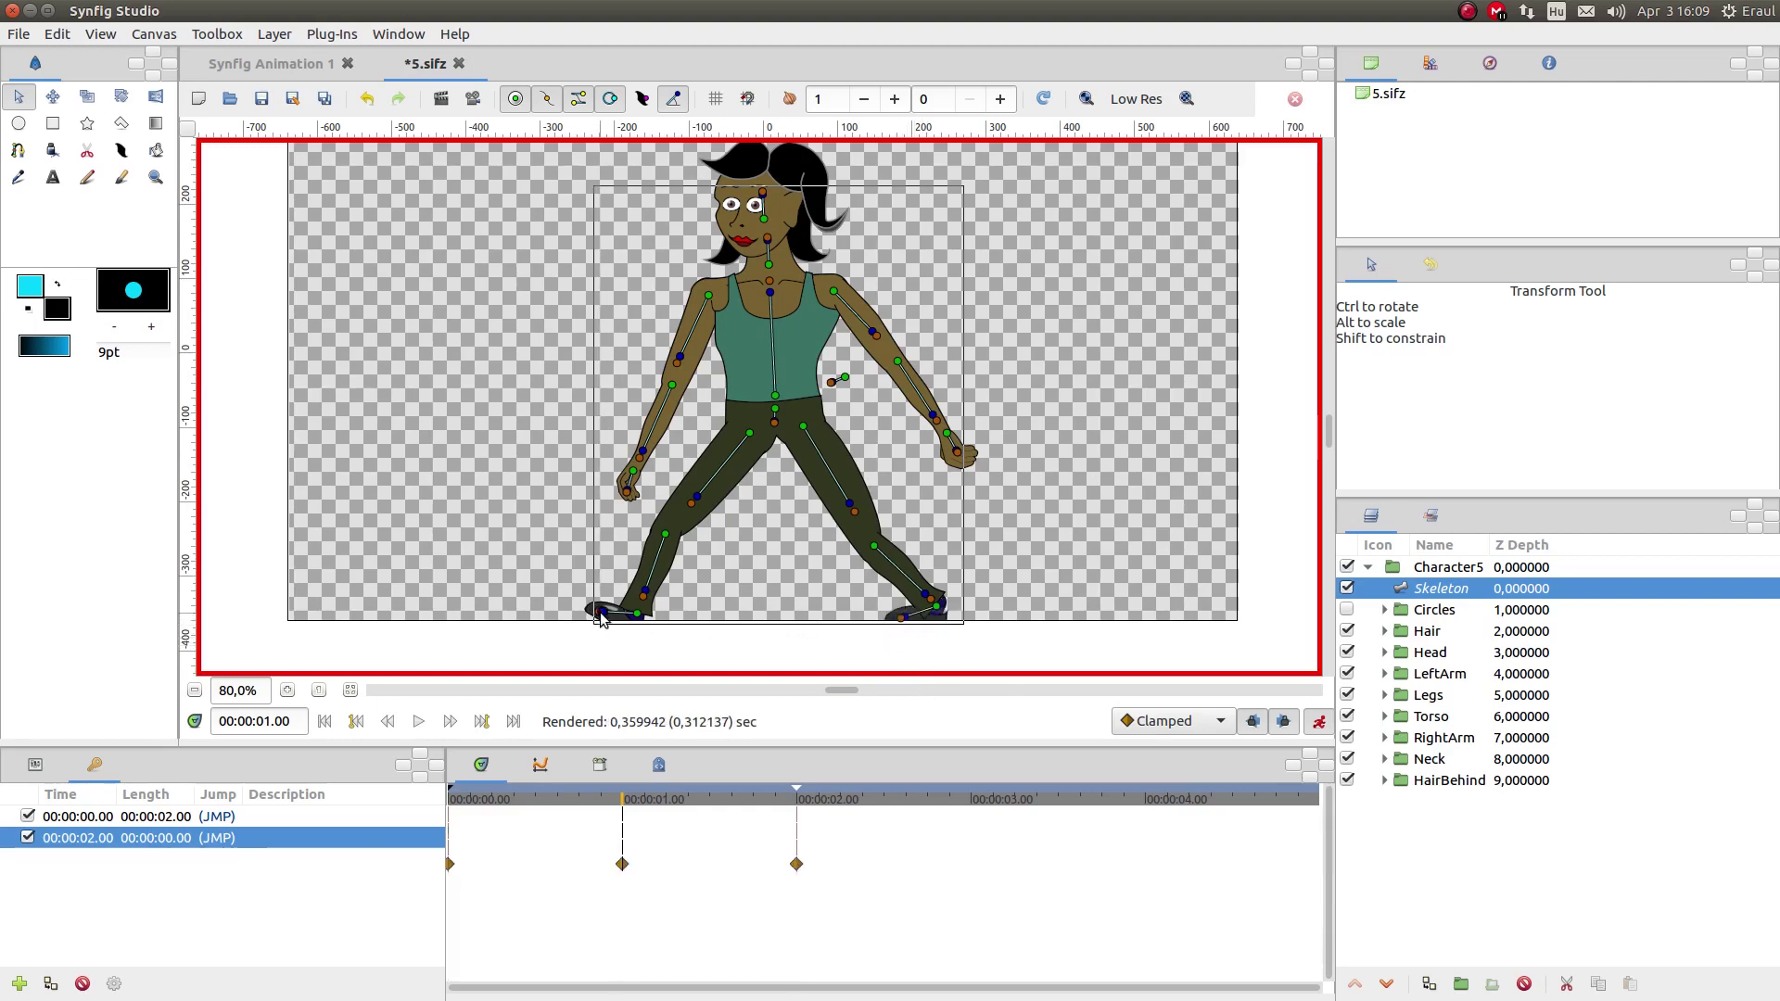
drag(599, 611, 600, 614)
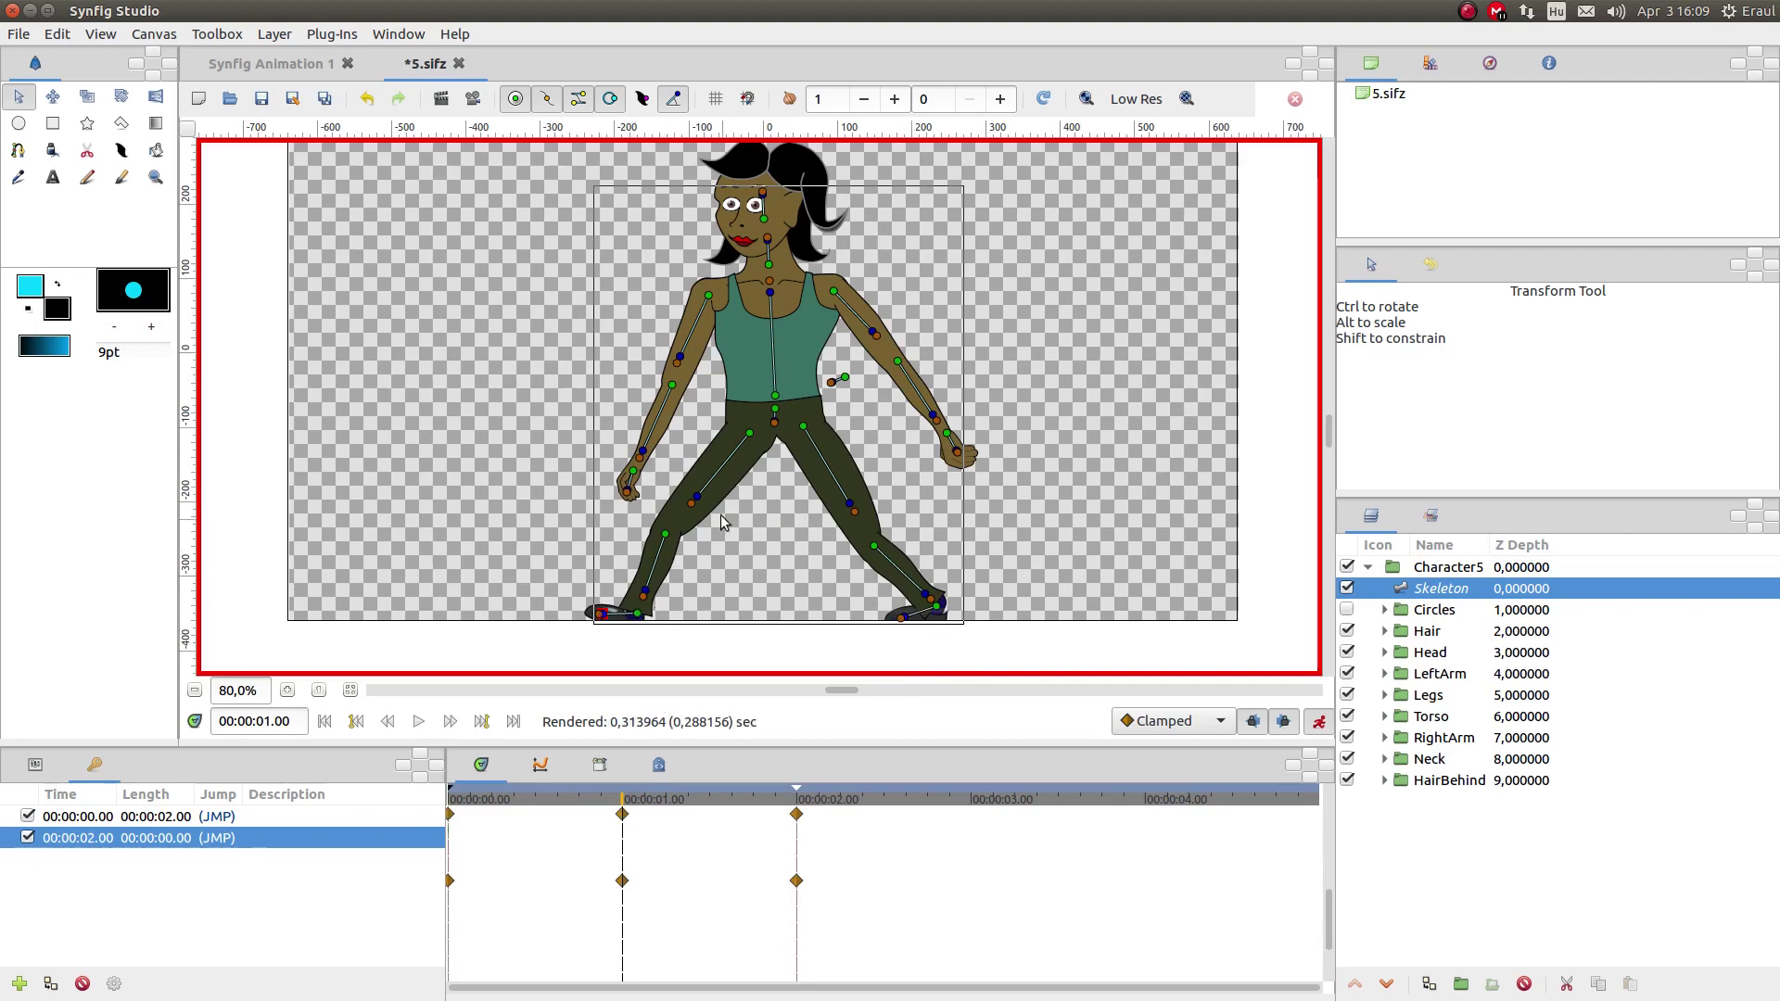
drag(701, 499, 695, 495)
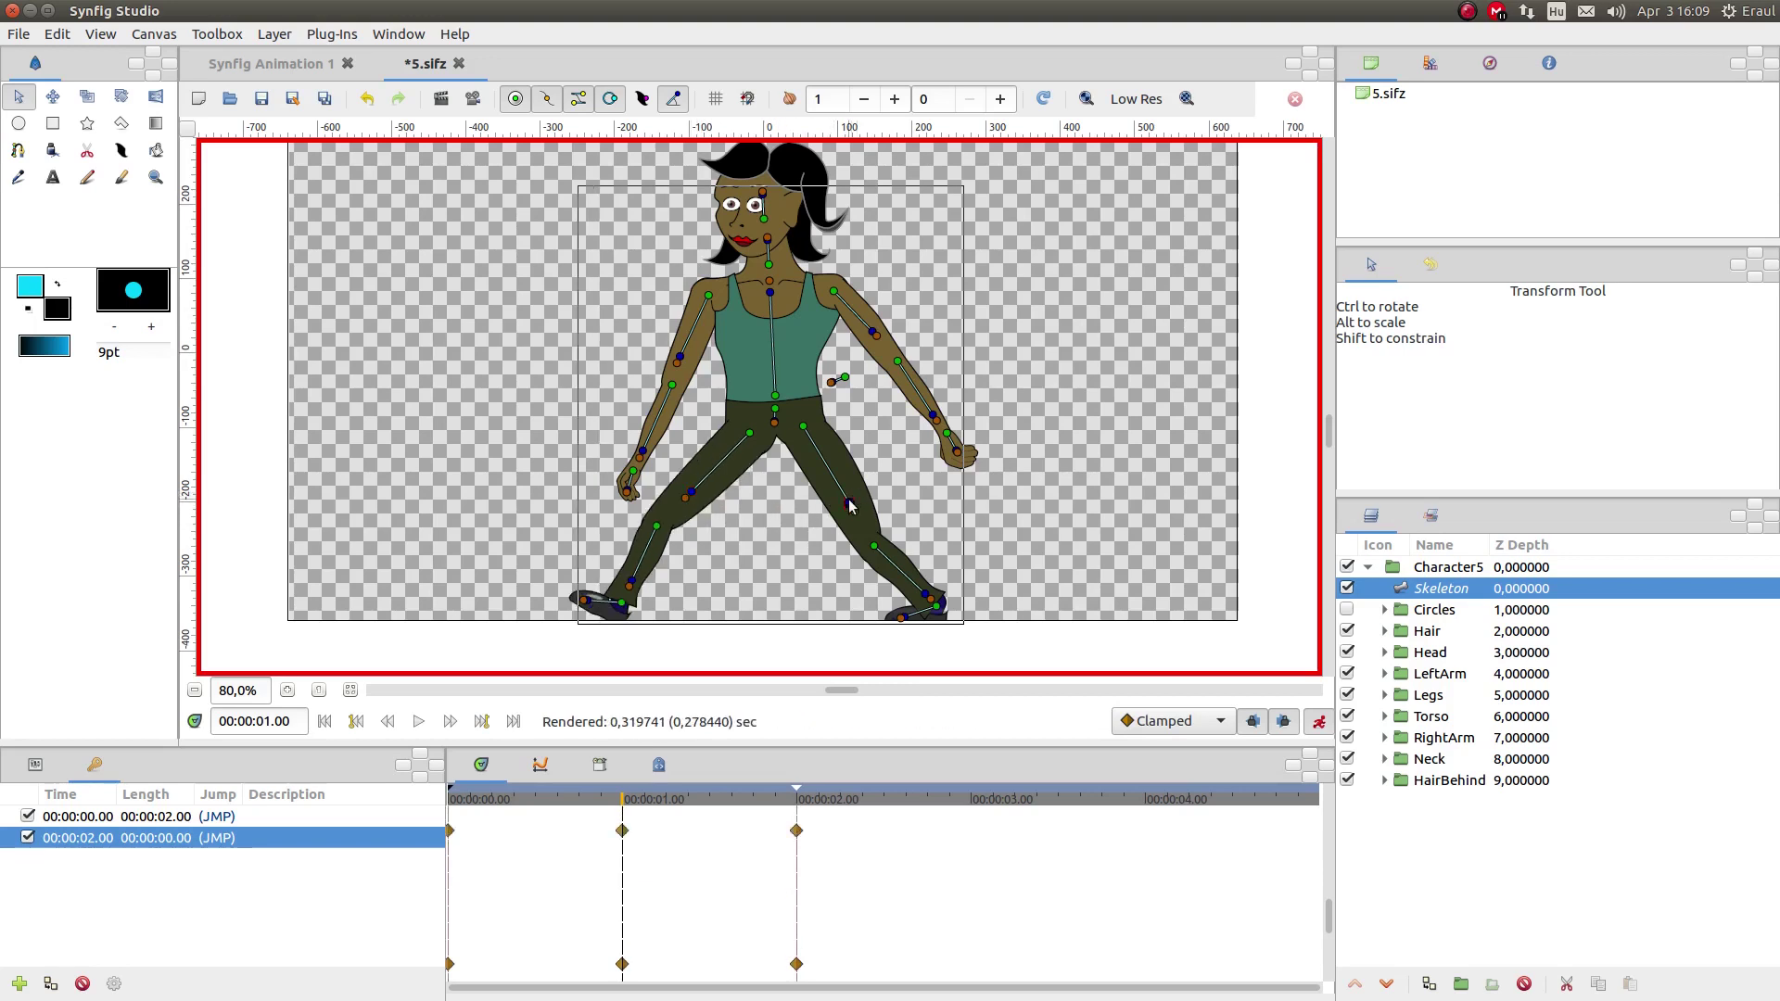
drag(850, 504, 852, 495)
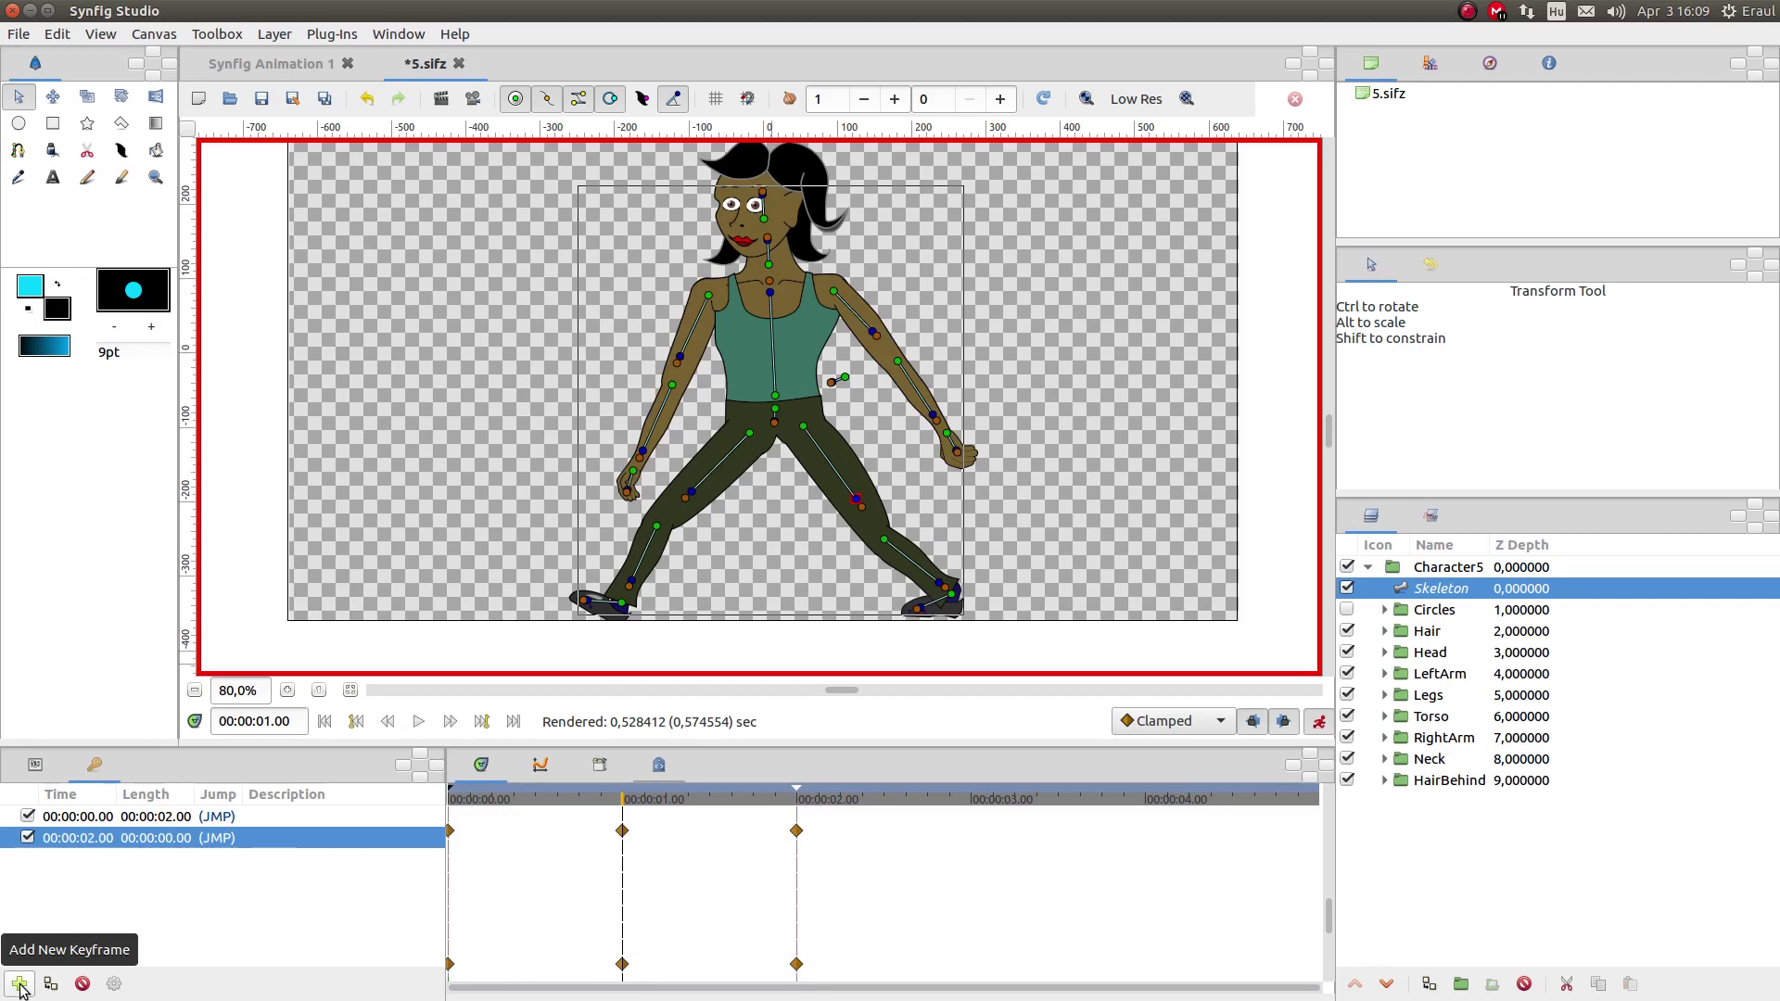
Add a keyframe at 1 second and step through the walk to the 2-second mark.
click(19, 983)
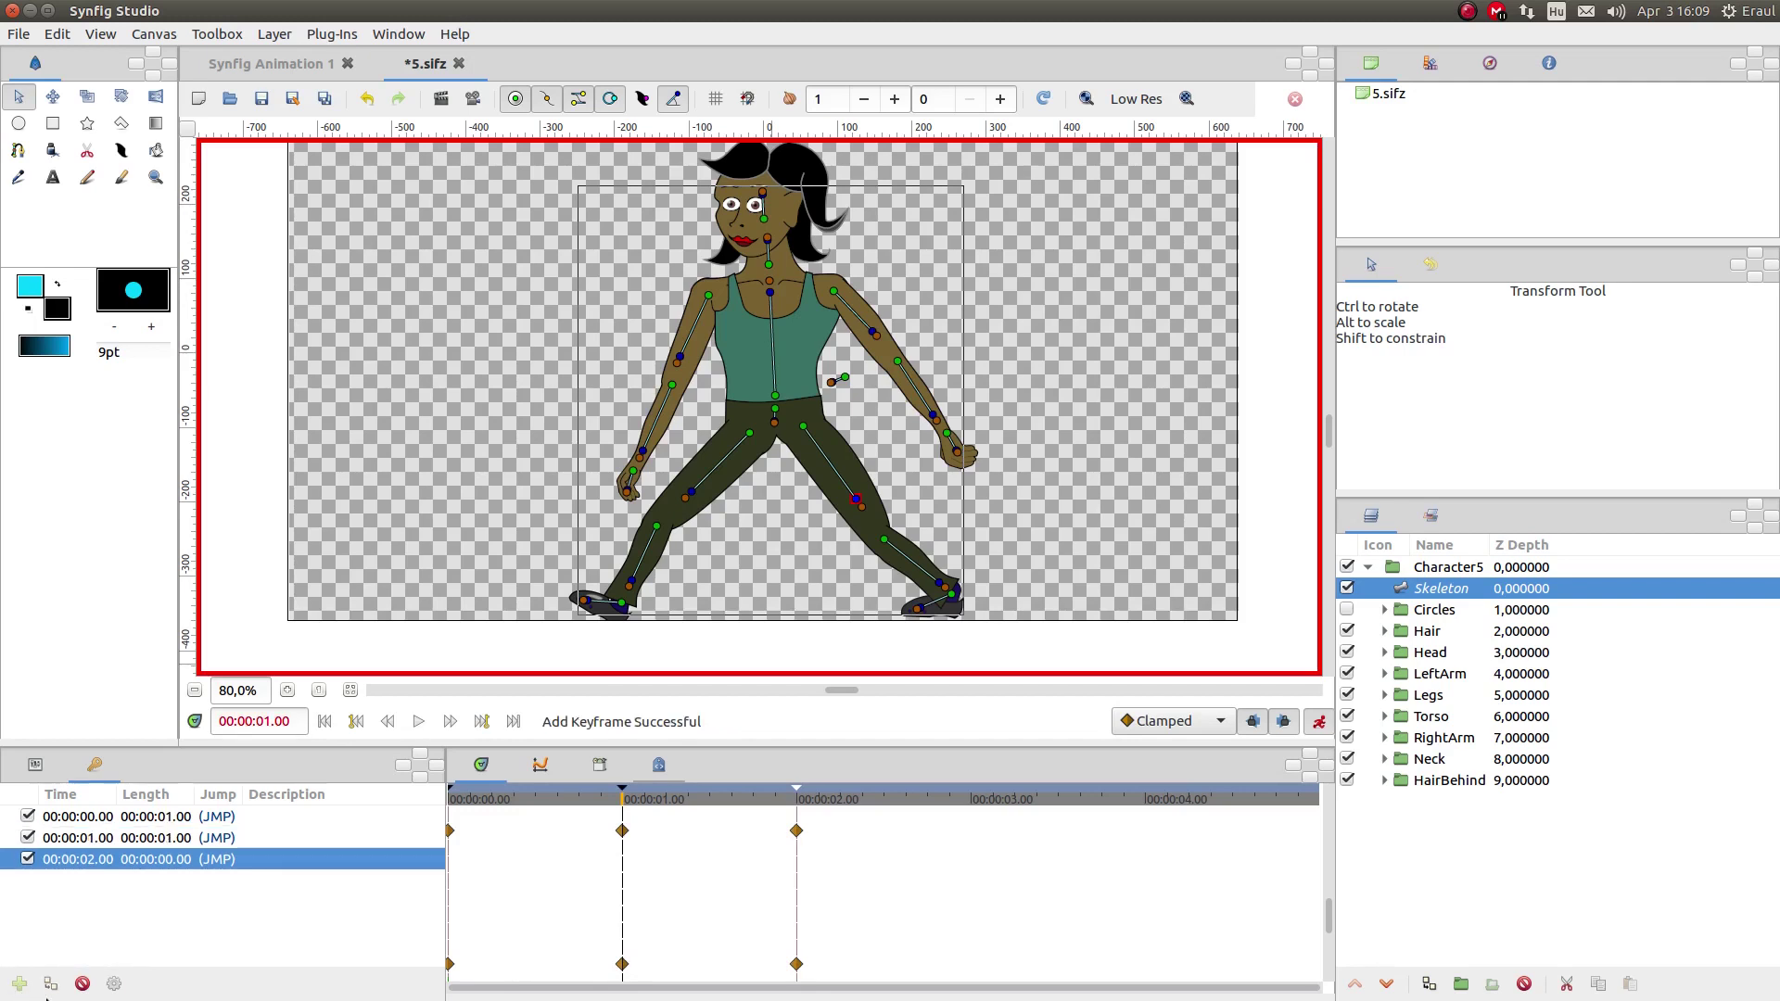
click(484, 803)
click(527, 801)
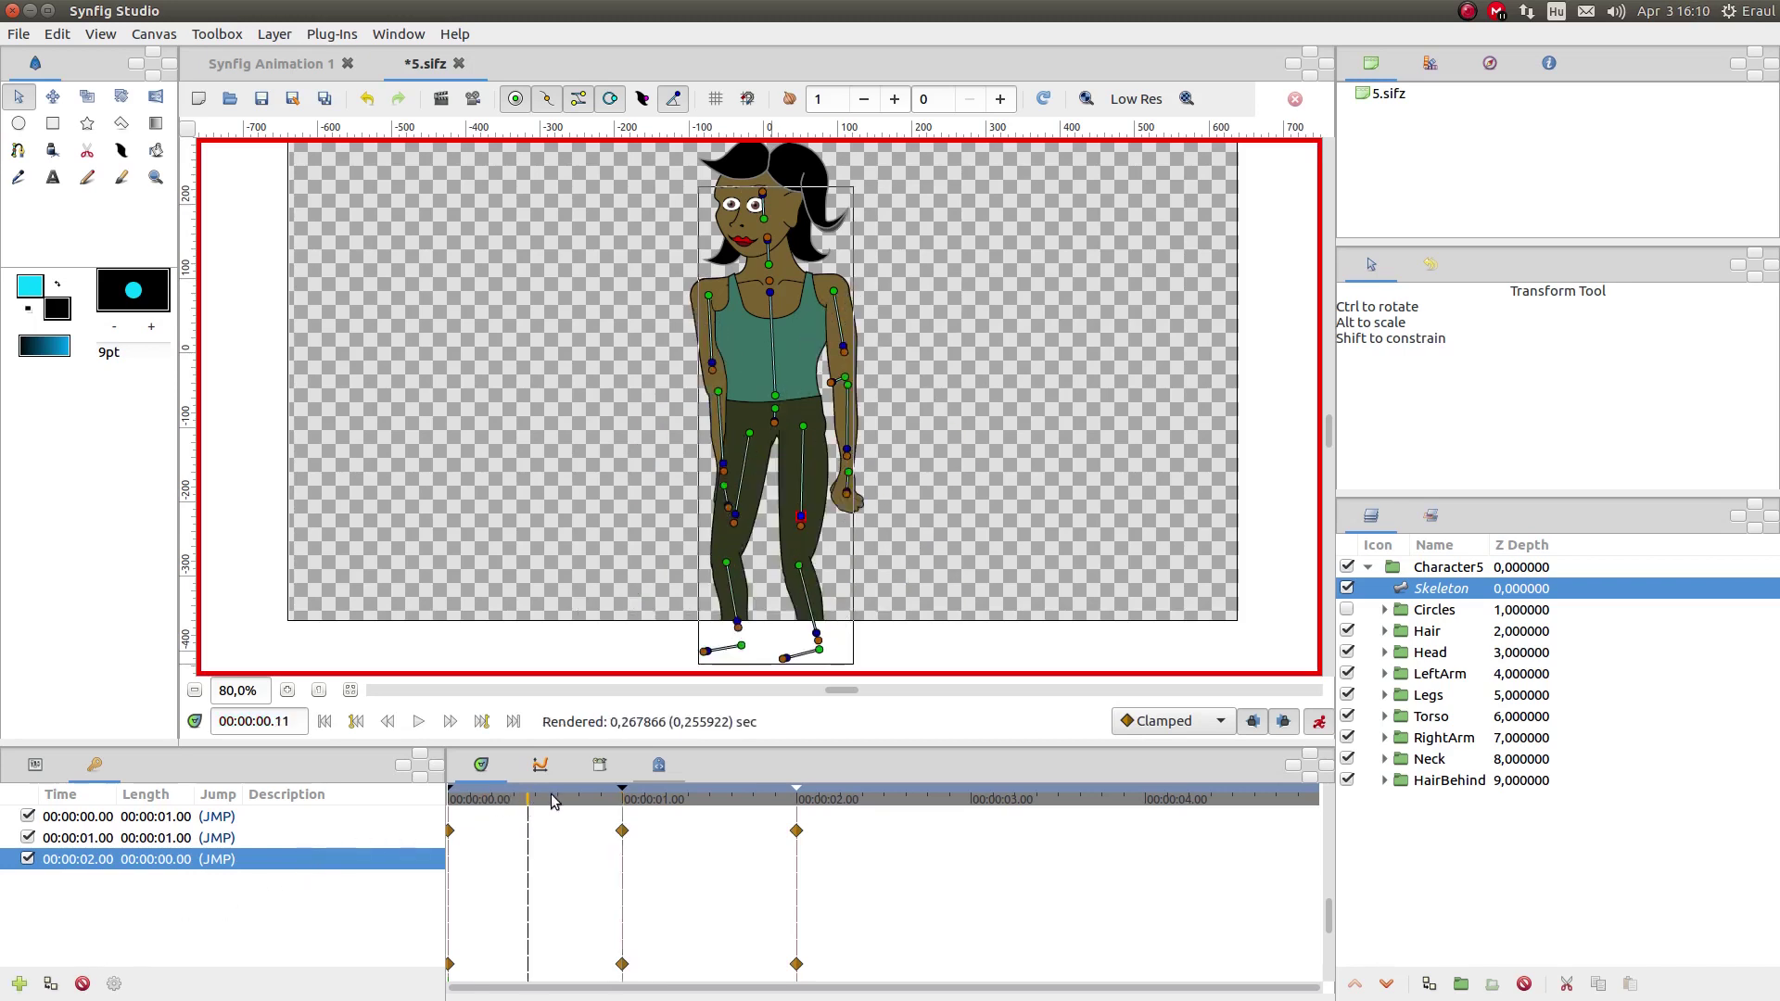
click(555, 801)
click(610, 801)
click(665, 800)
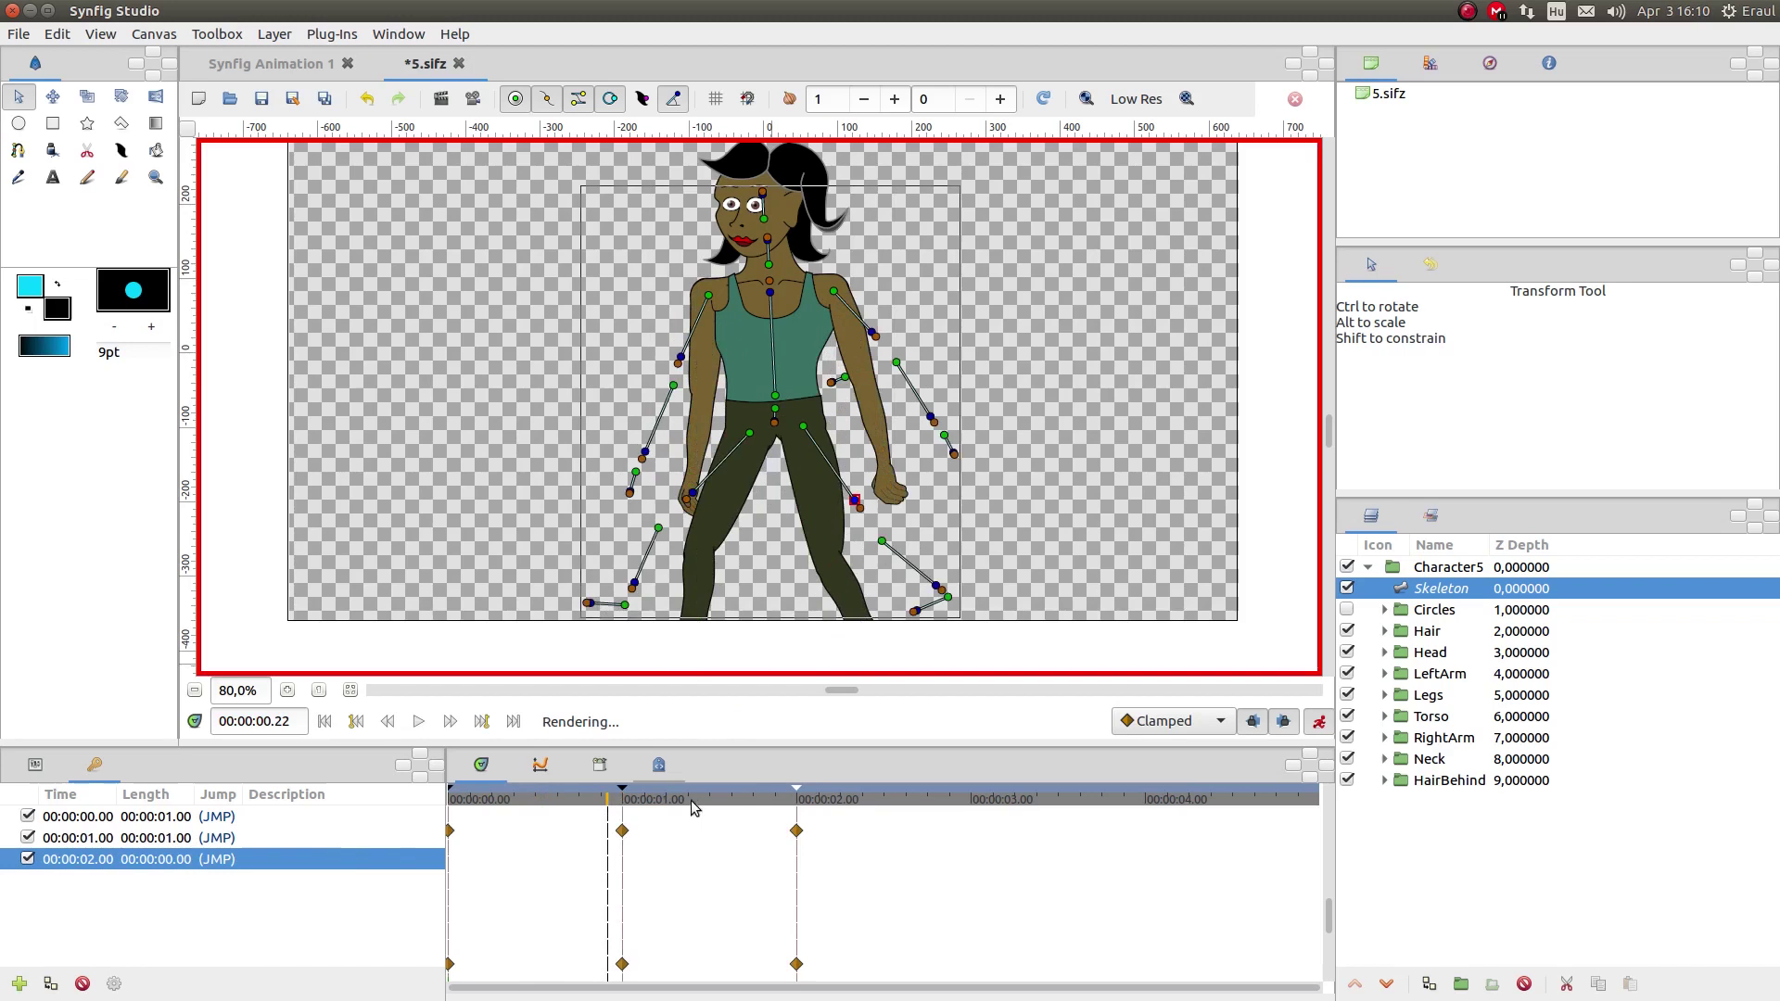
click(746, 801)
click(781, 801)
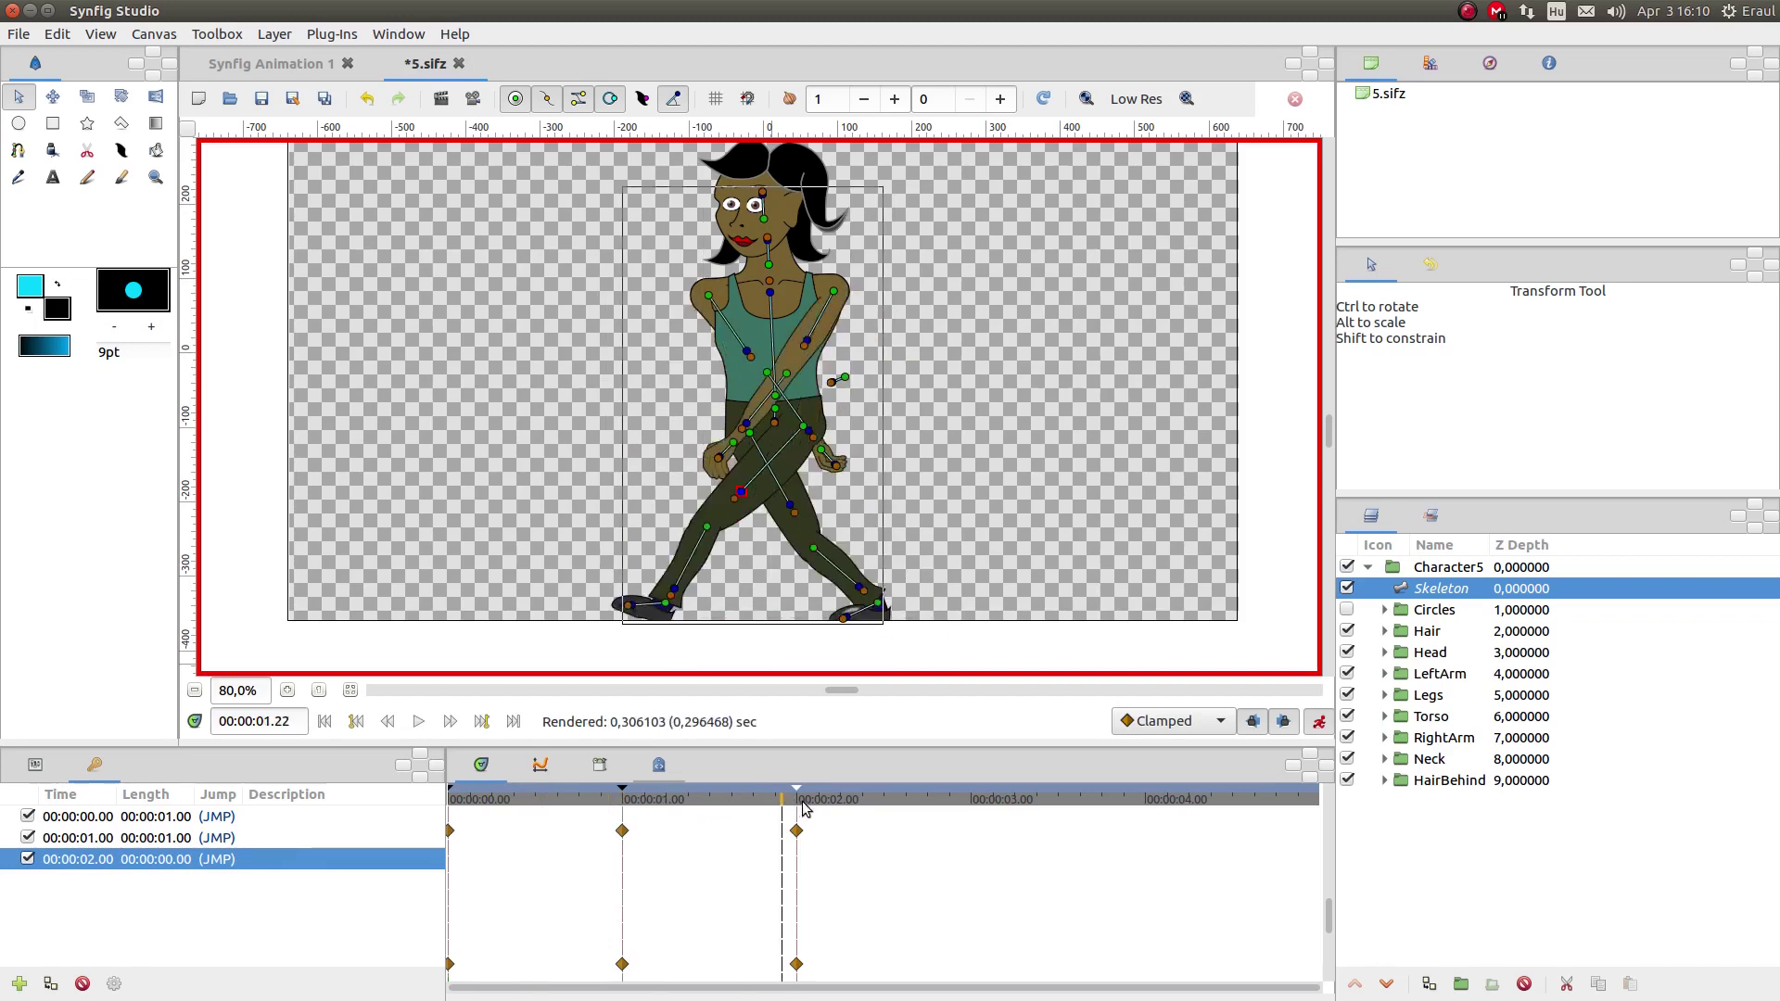
click(802, 800)
Hide the Skeleton layer and review the cycle's poses, ending at frame 12.
click(1347, 587)
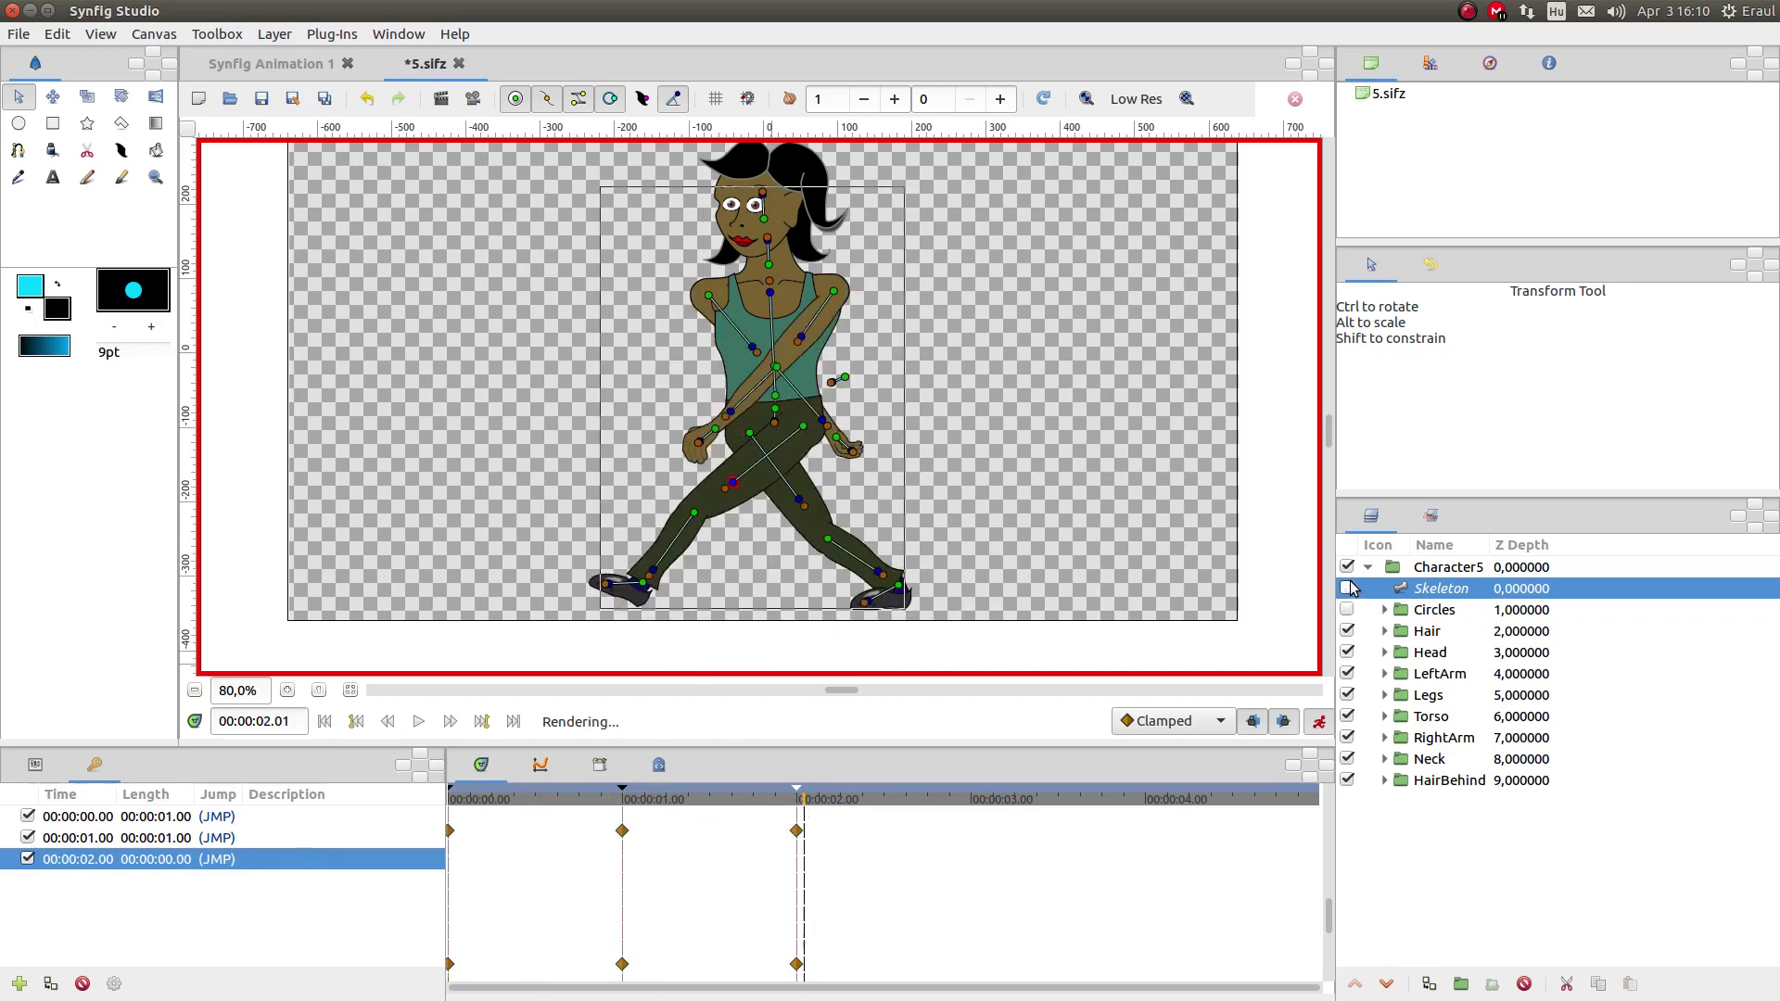
click(462, 800)
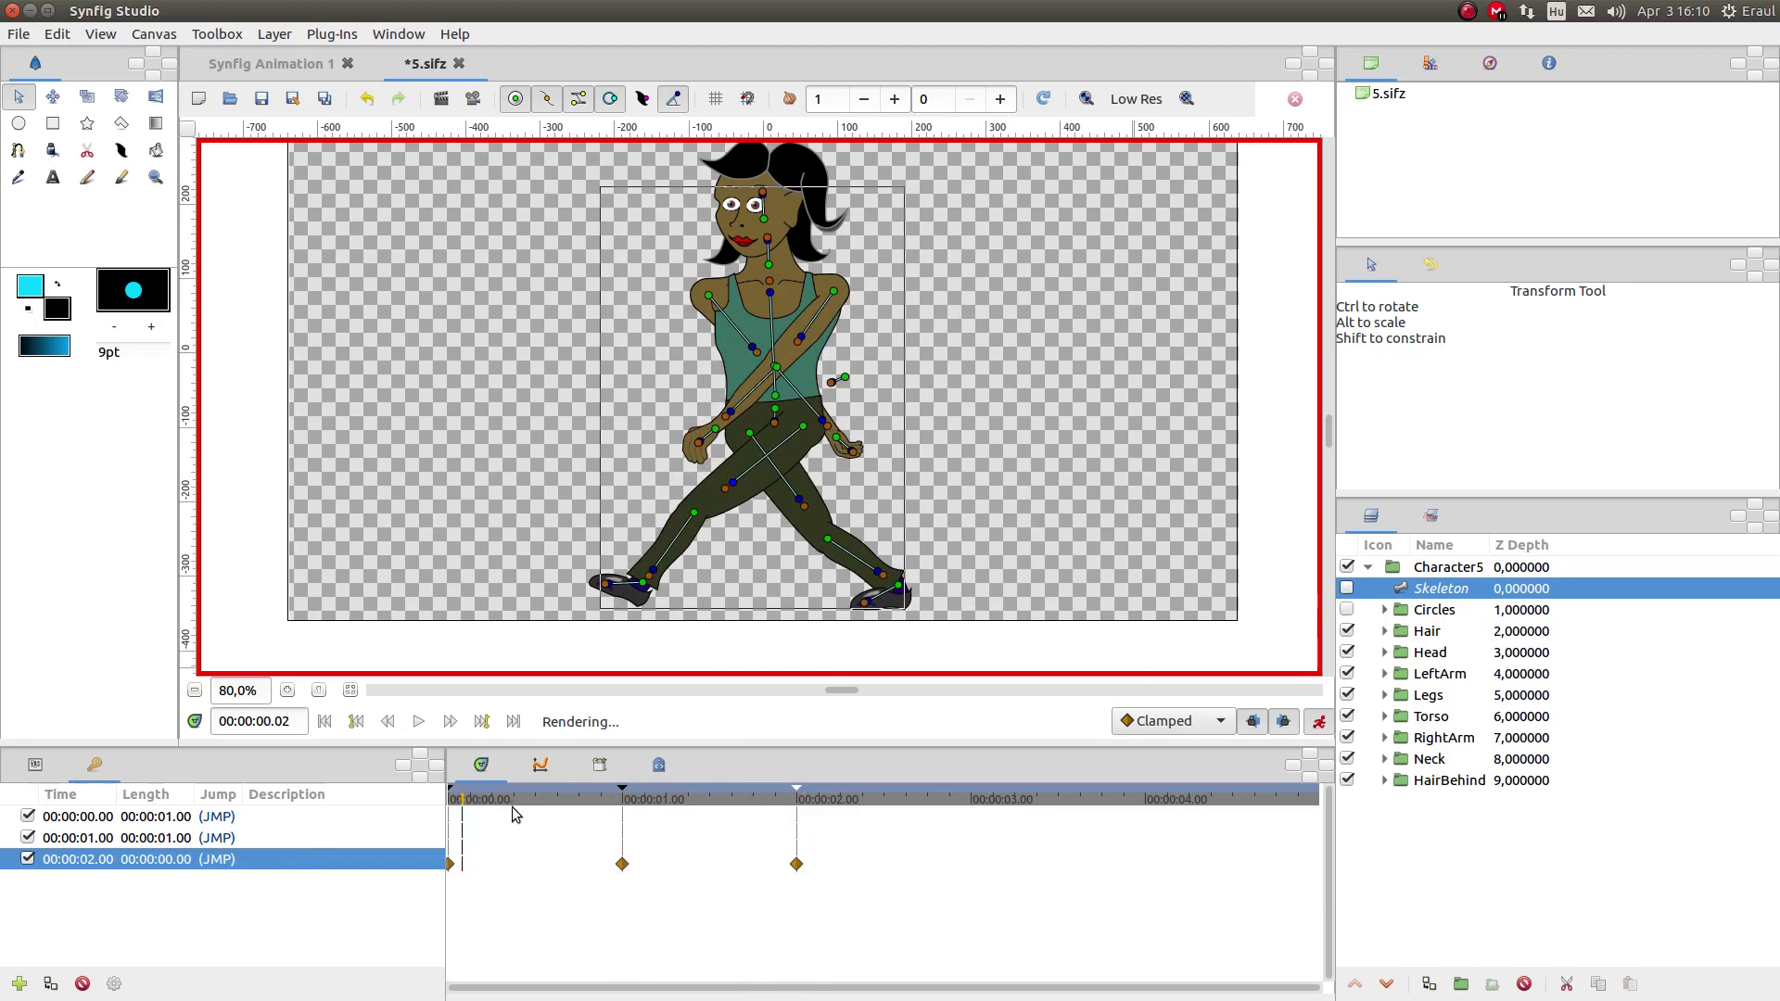
click(571, 799)
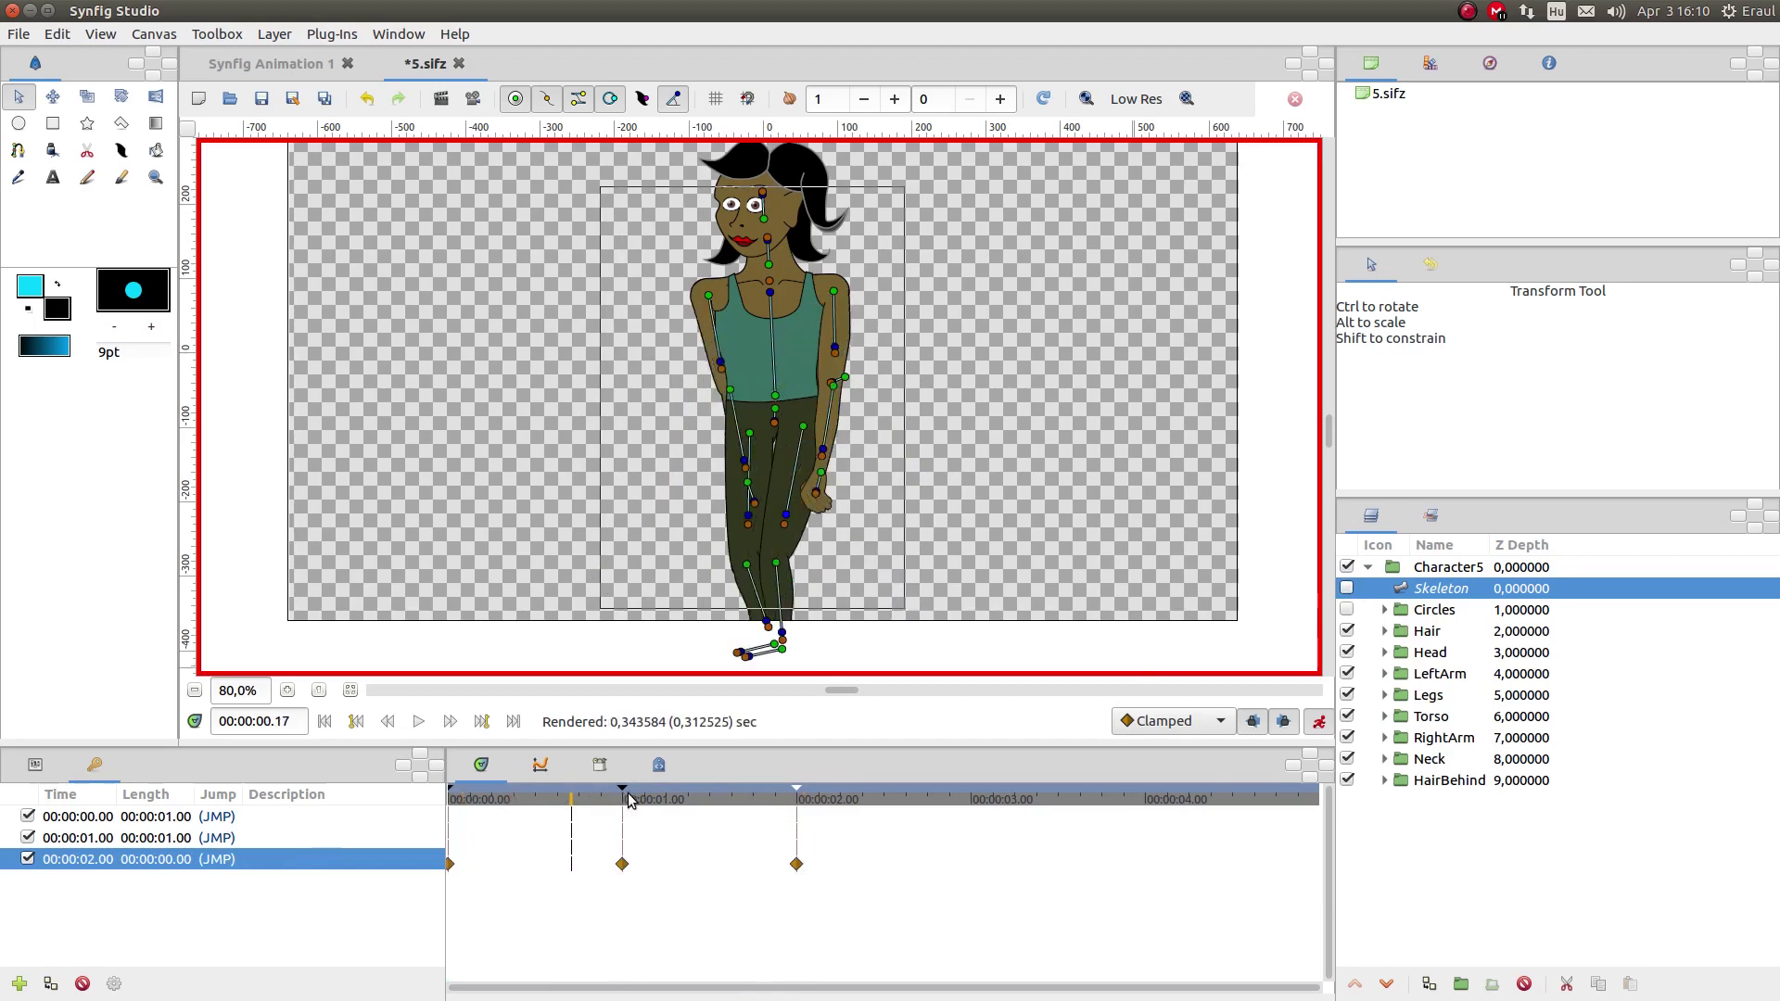
drag(645, 799, 672, 799)
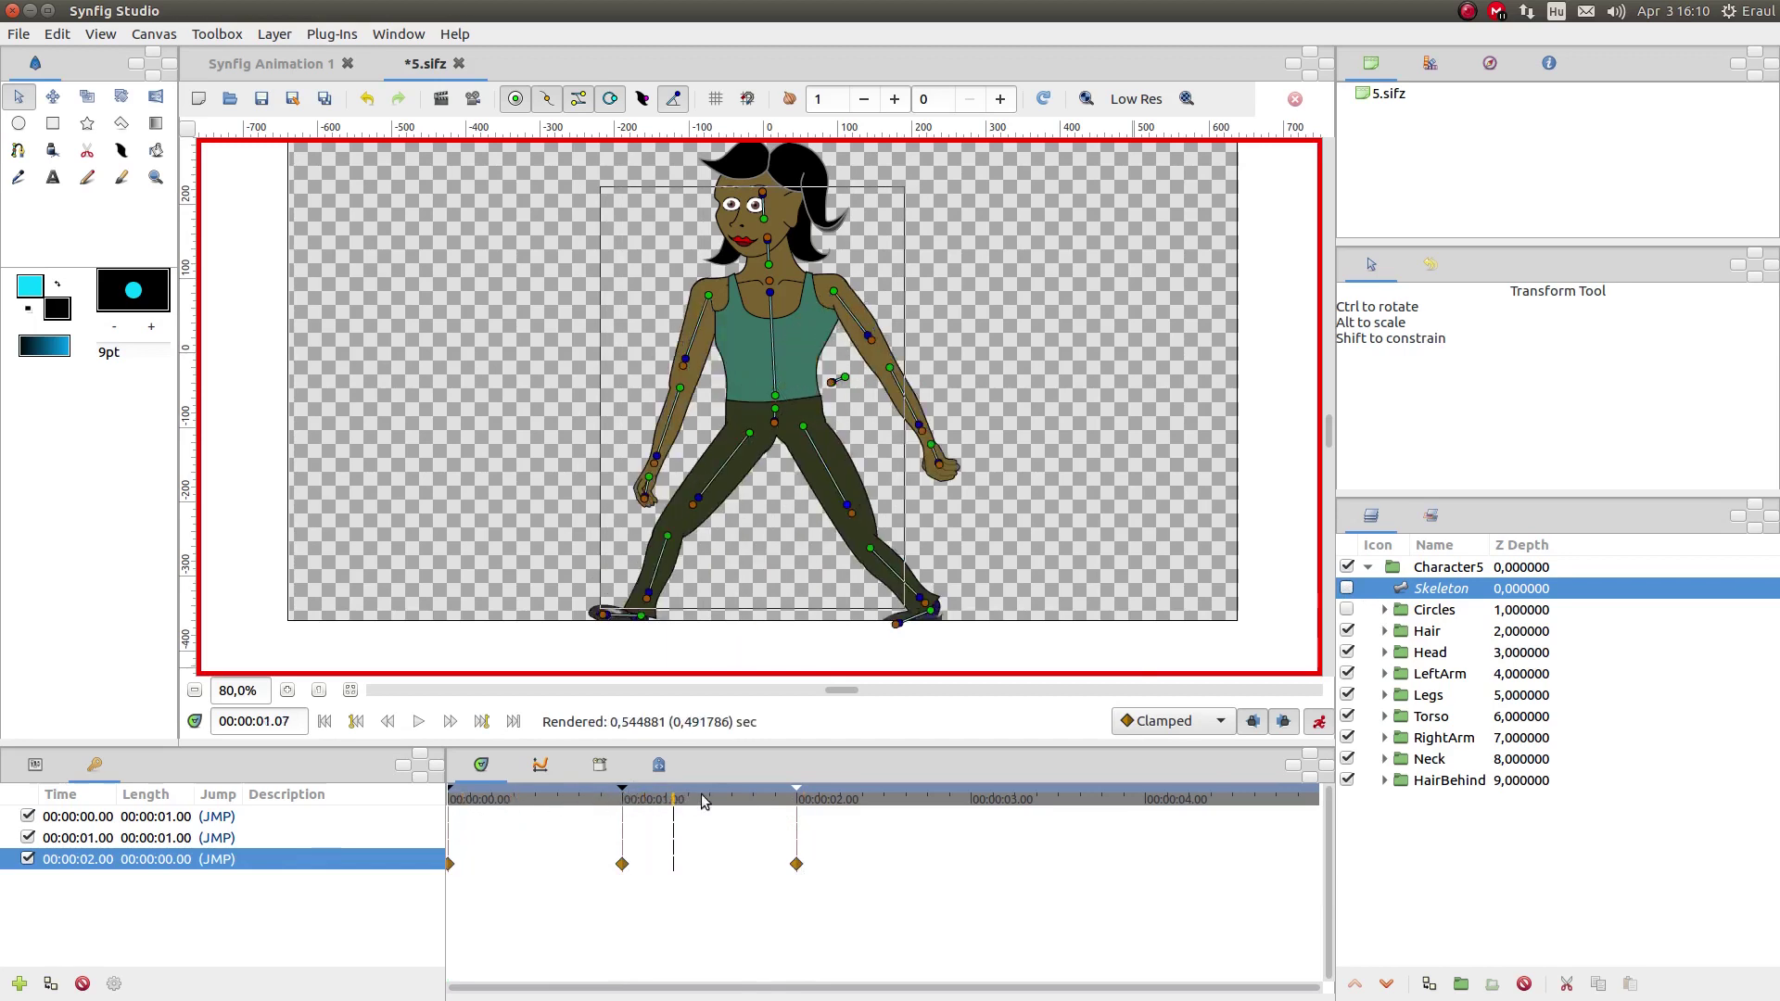
click(776, 810)
click(797, 811)
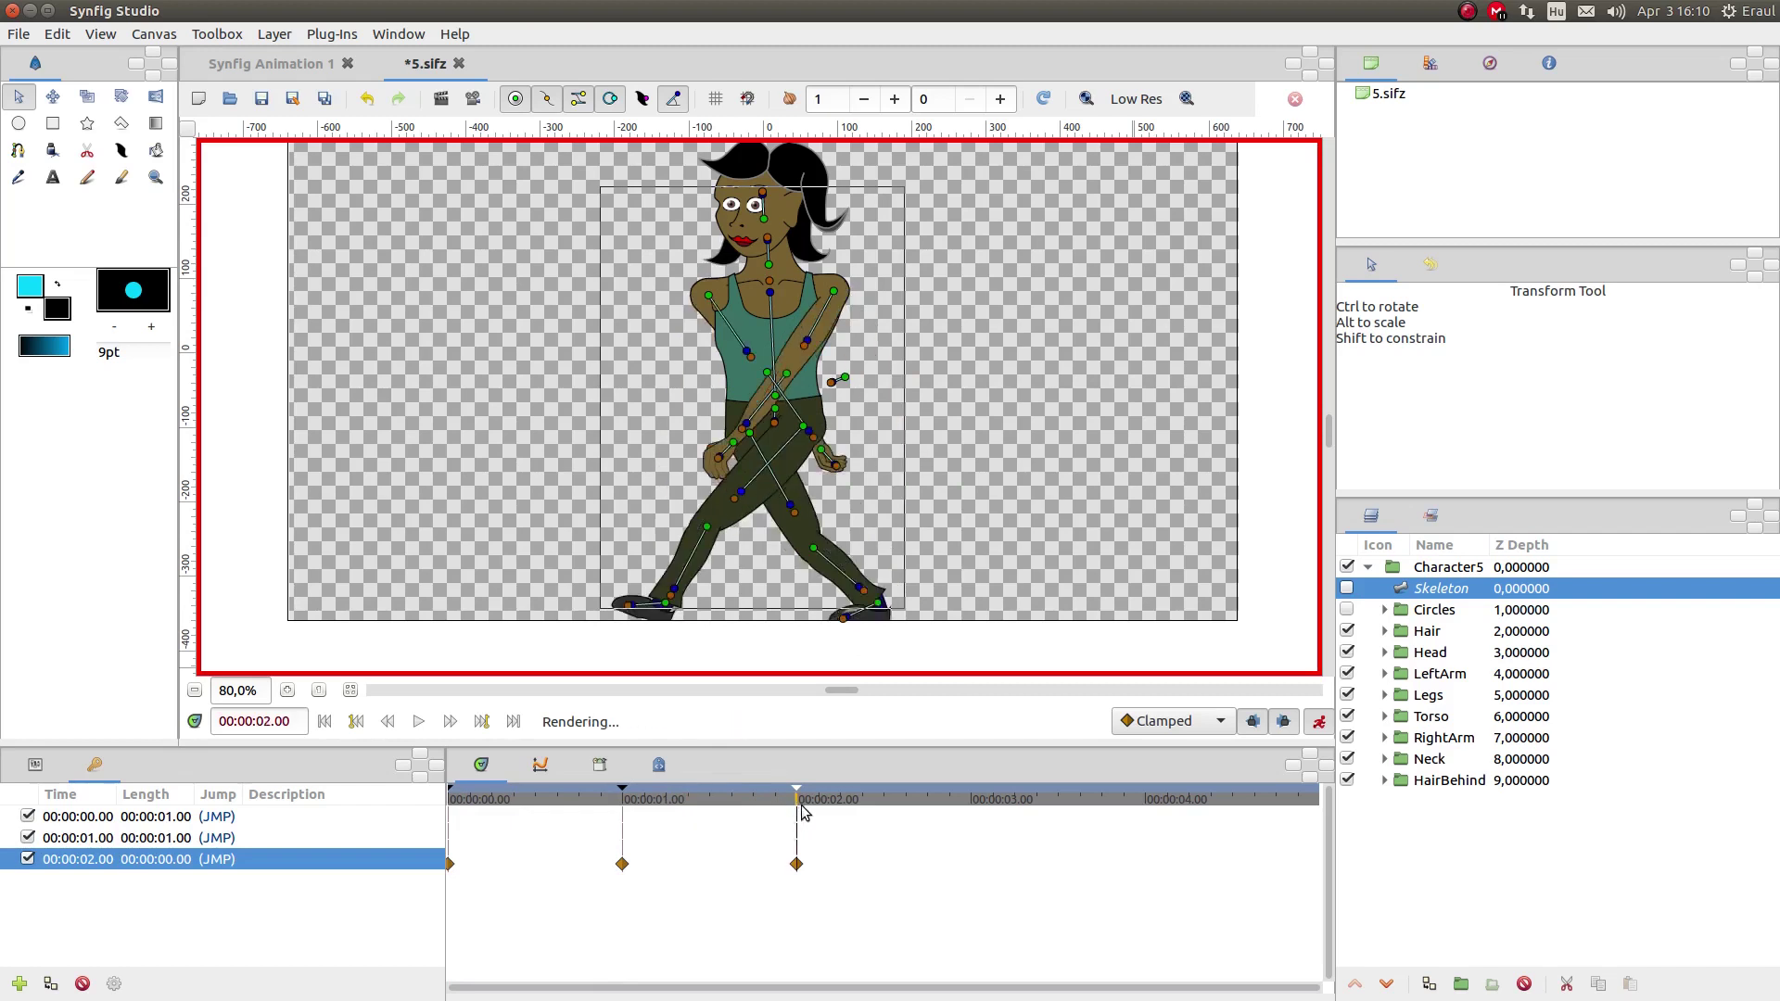
click(803, 810)
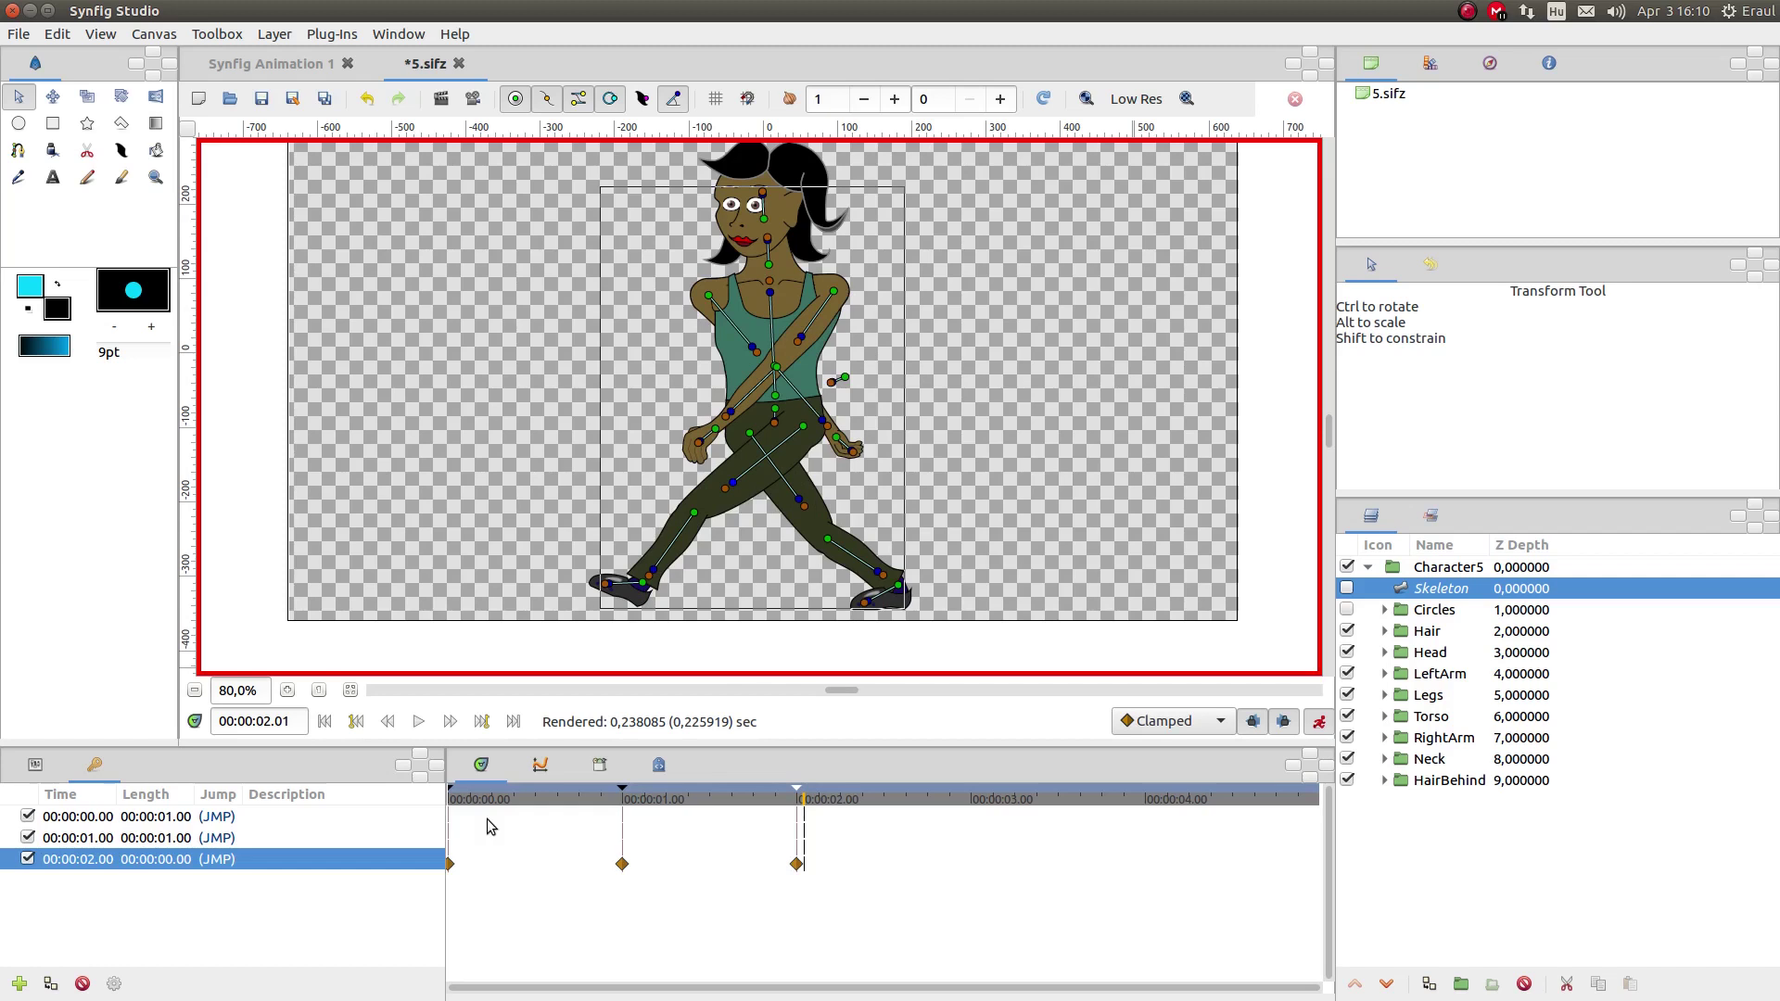
click(535, 799)
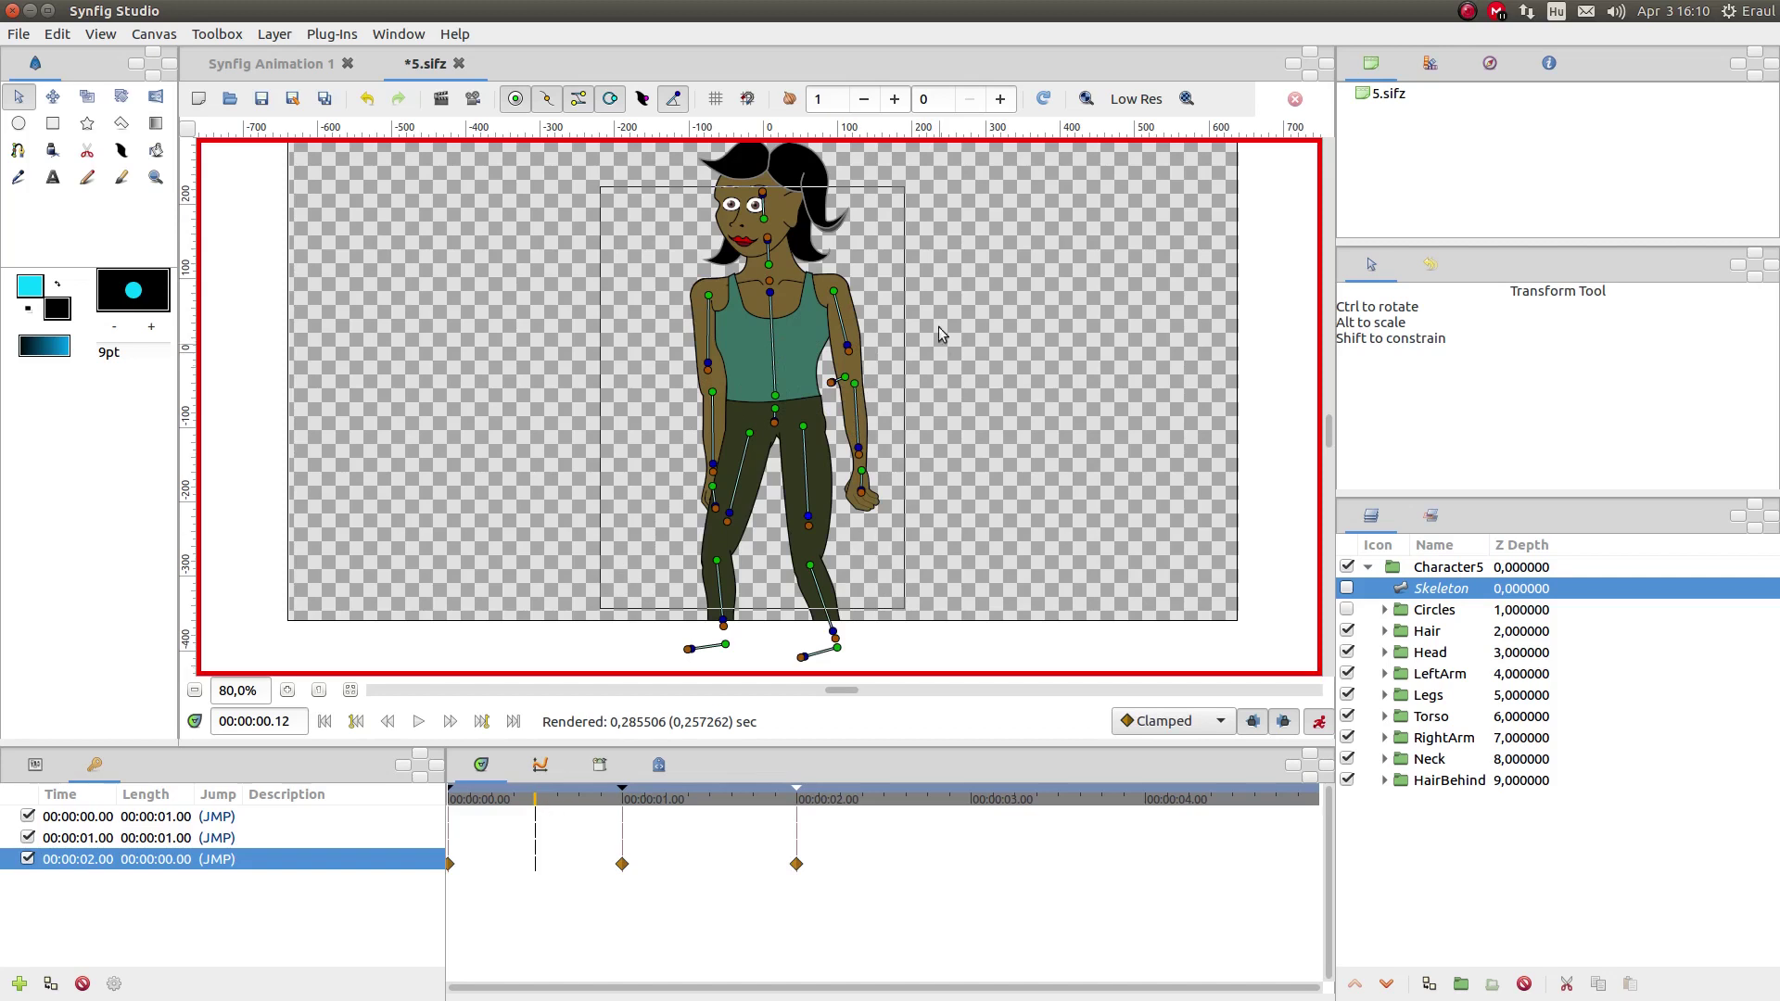
With onion skin on, raise the right arm and lift one leg bent back at the knee.
click(789, 96)
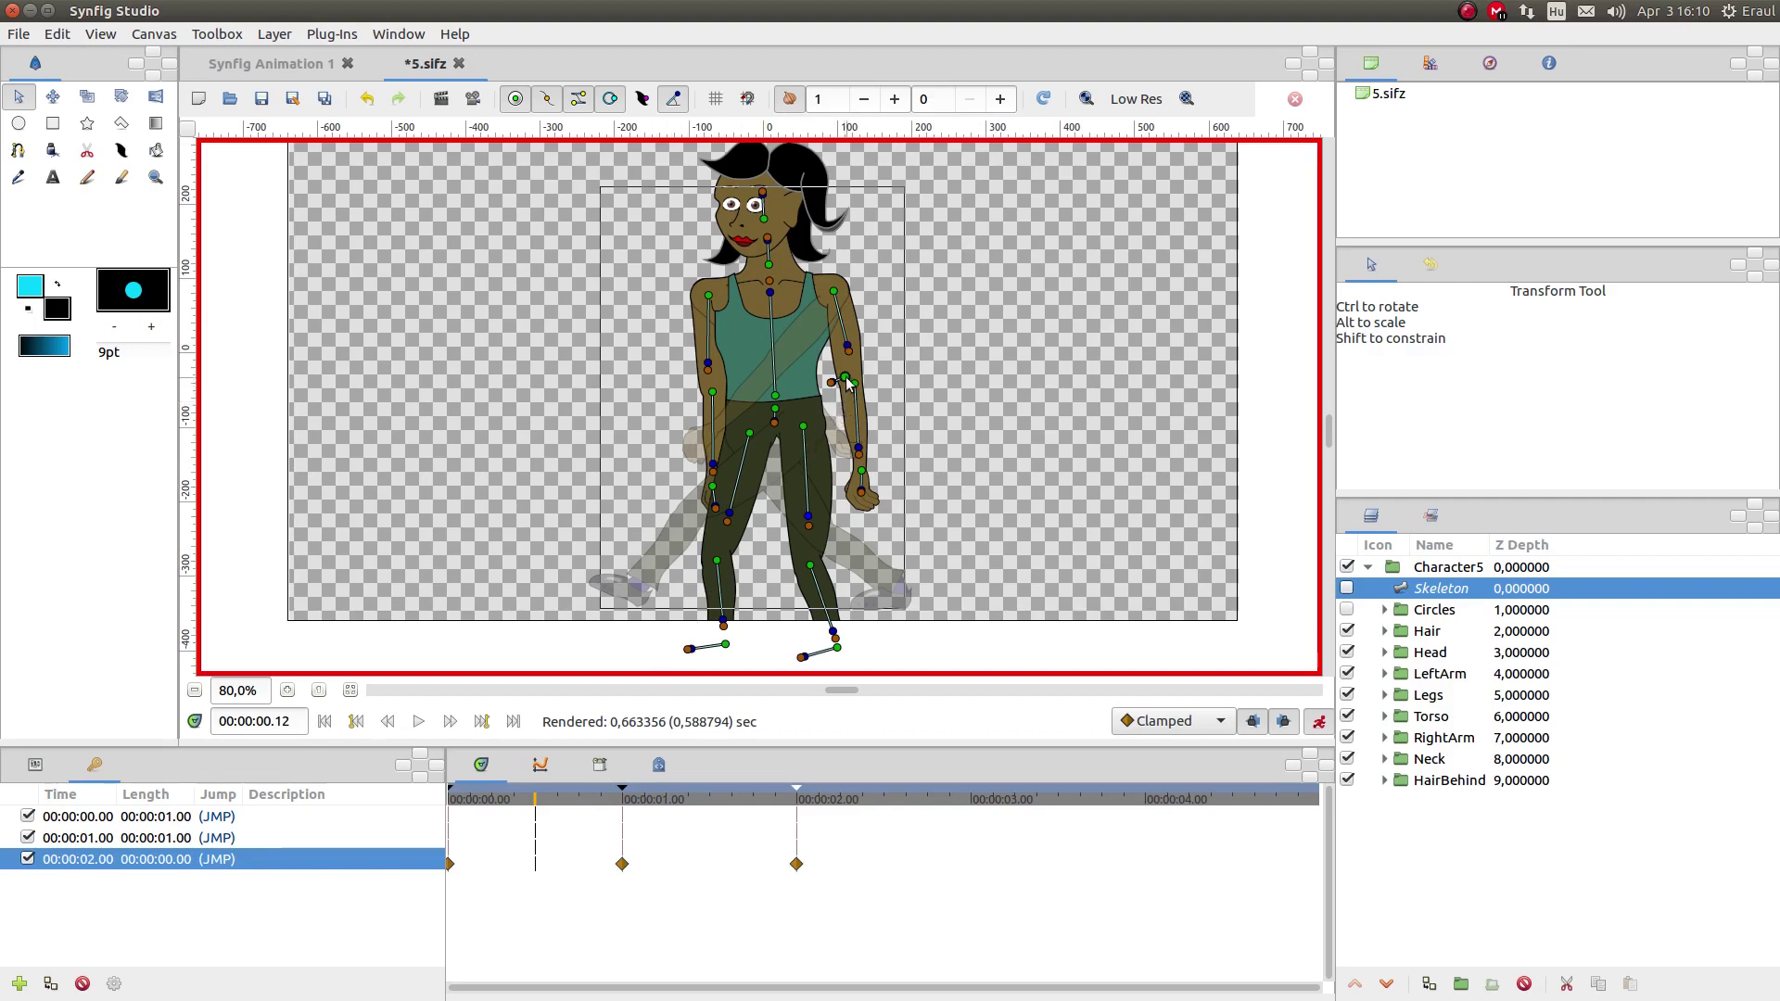
drag(846, 378, 842, 323)
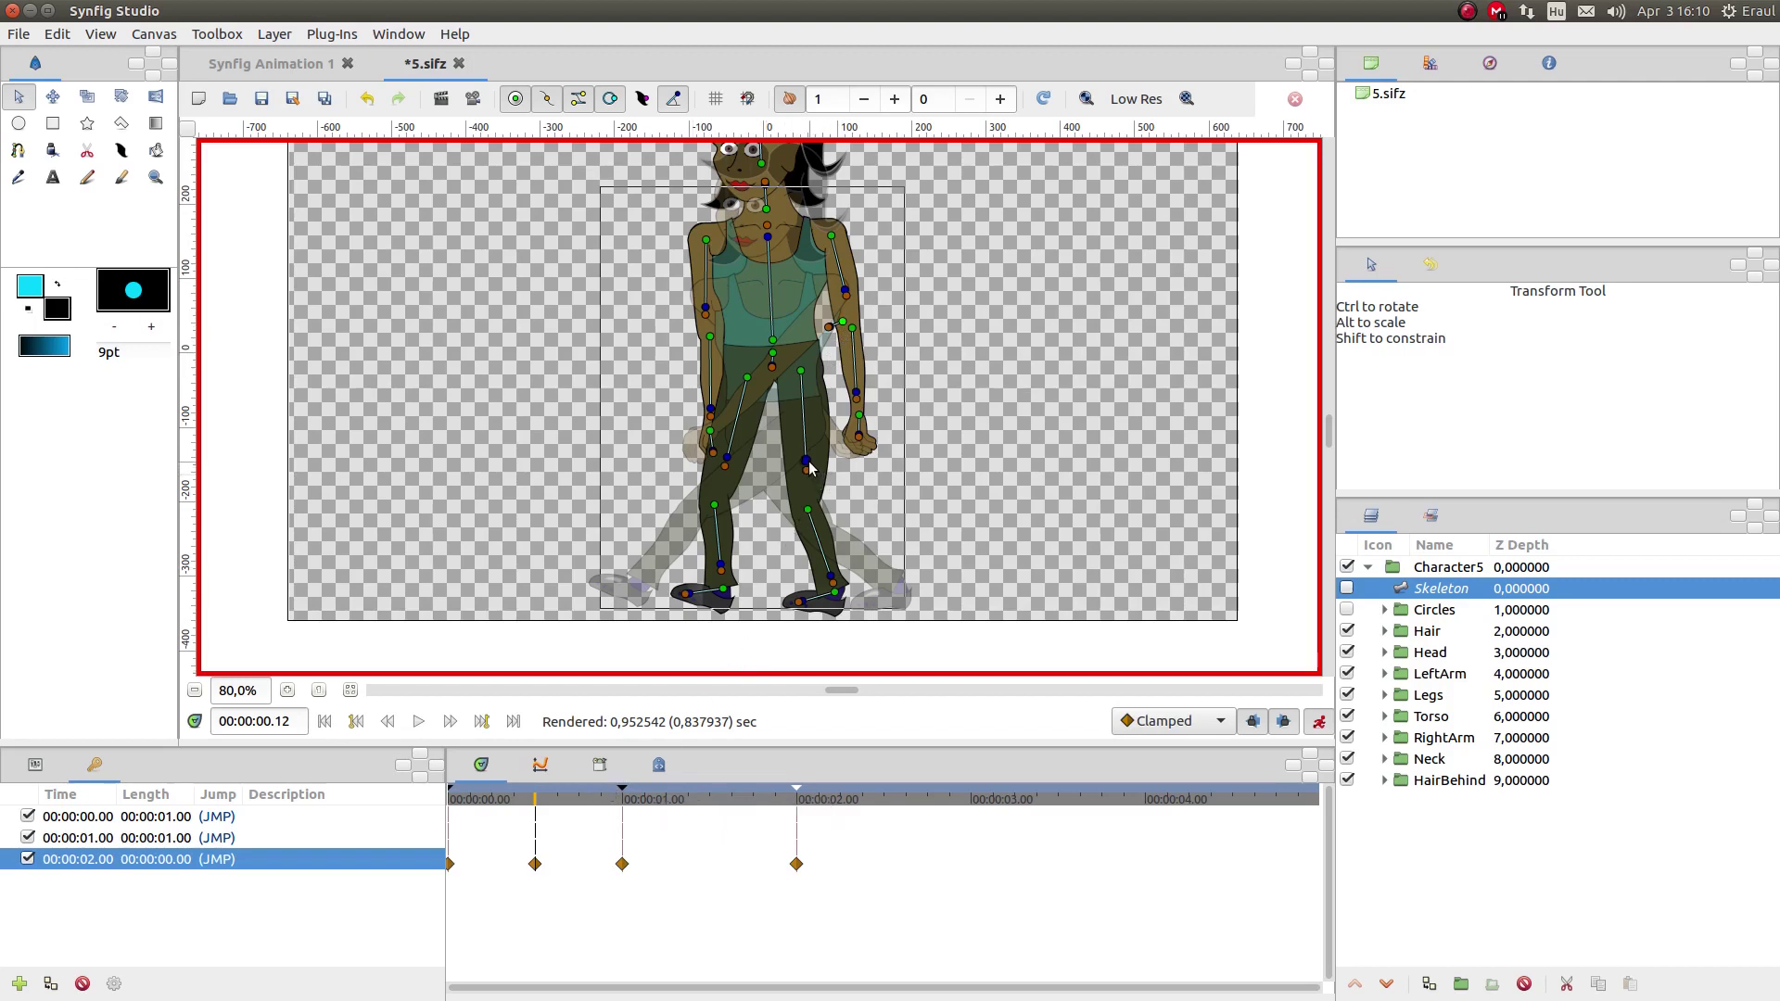
click(730, 559)
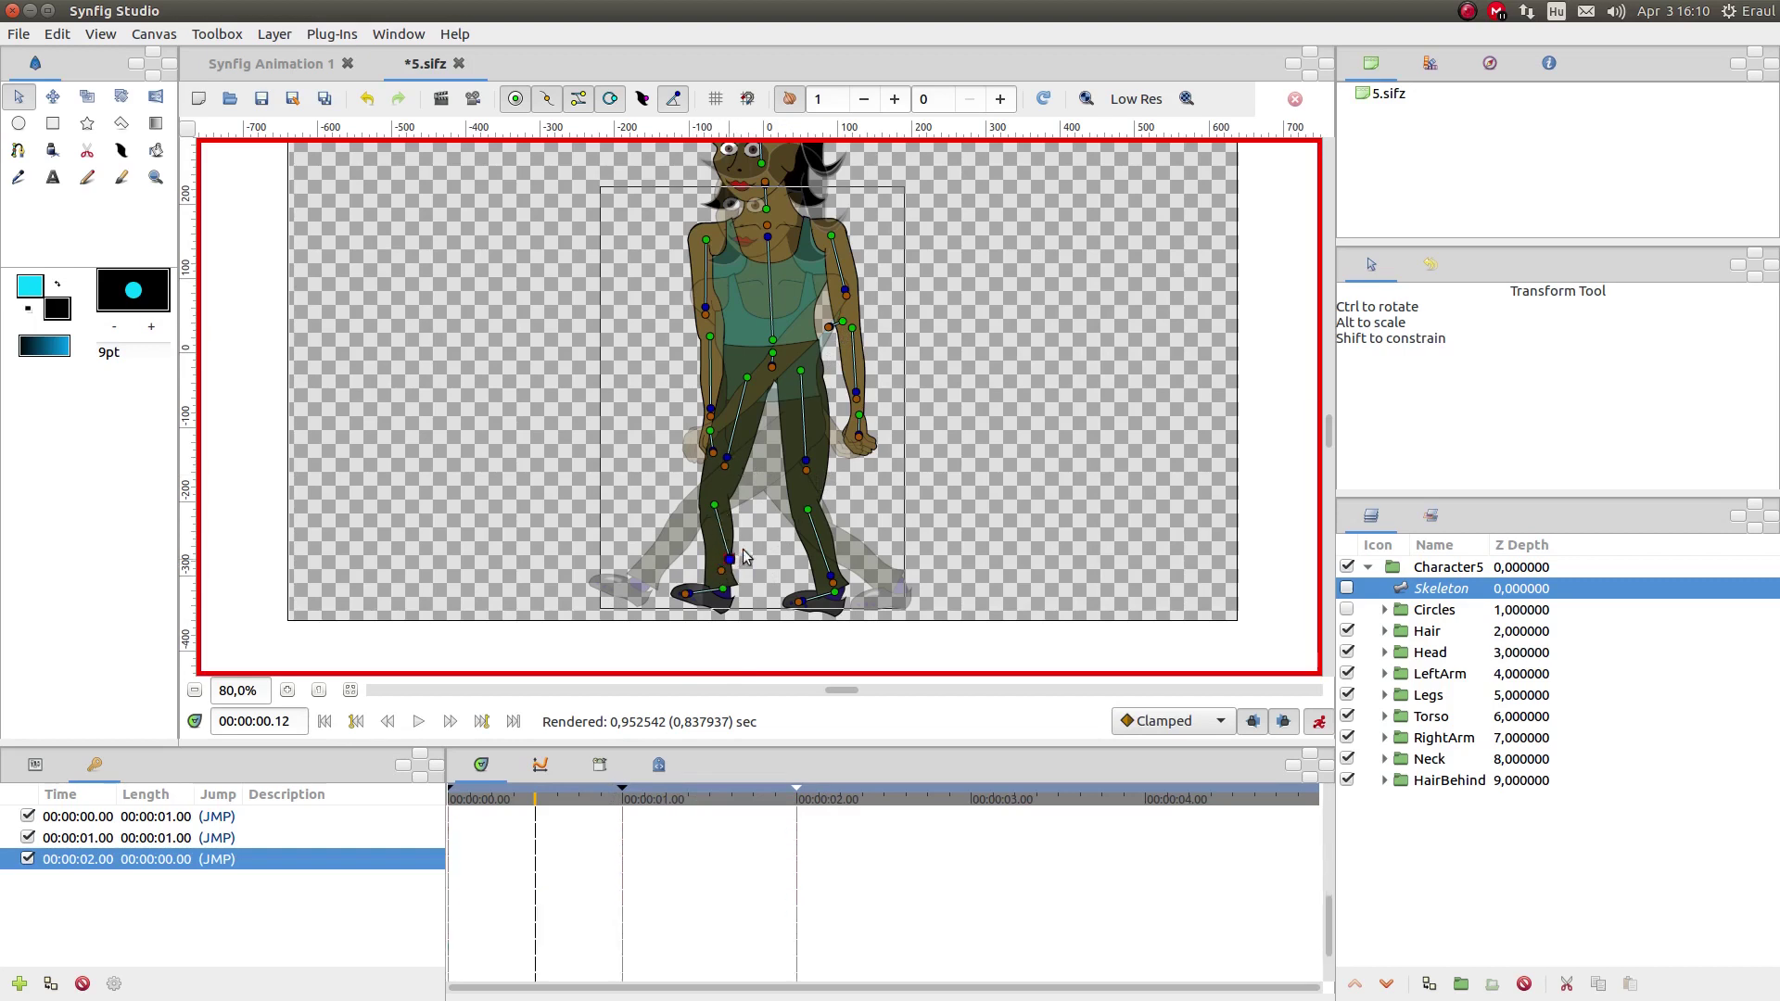
drag(731, 559, 776, 519)
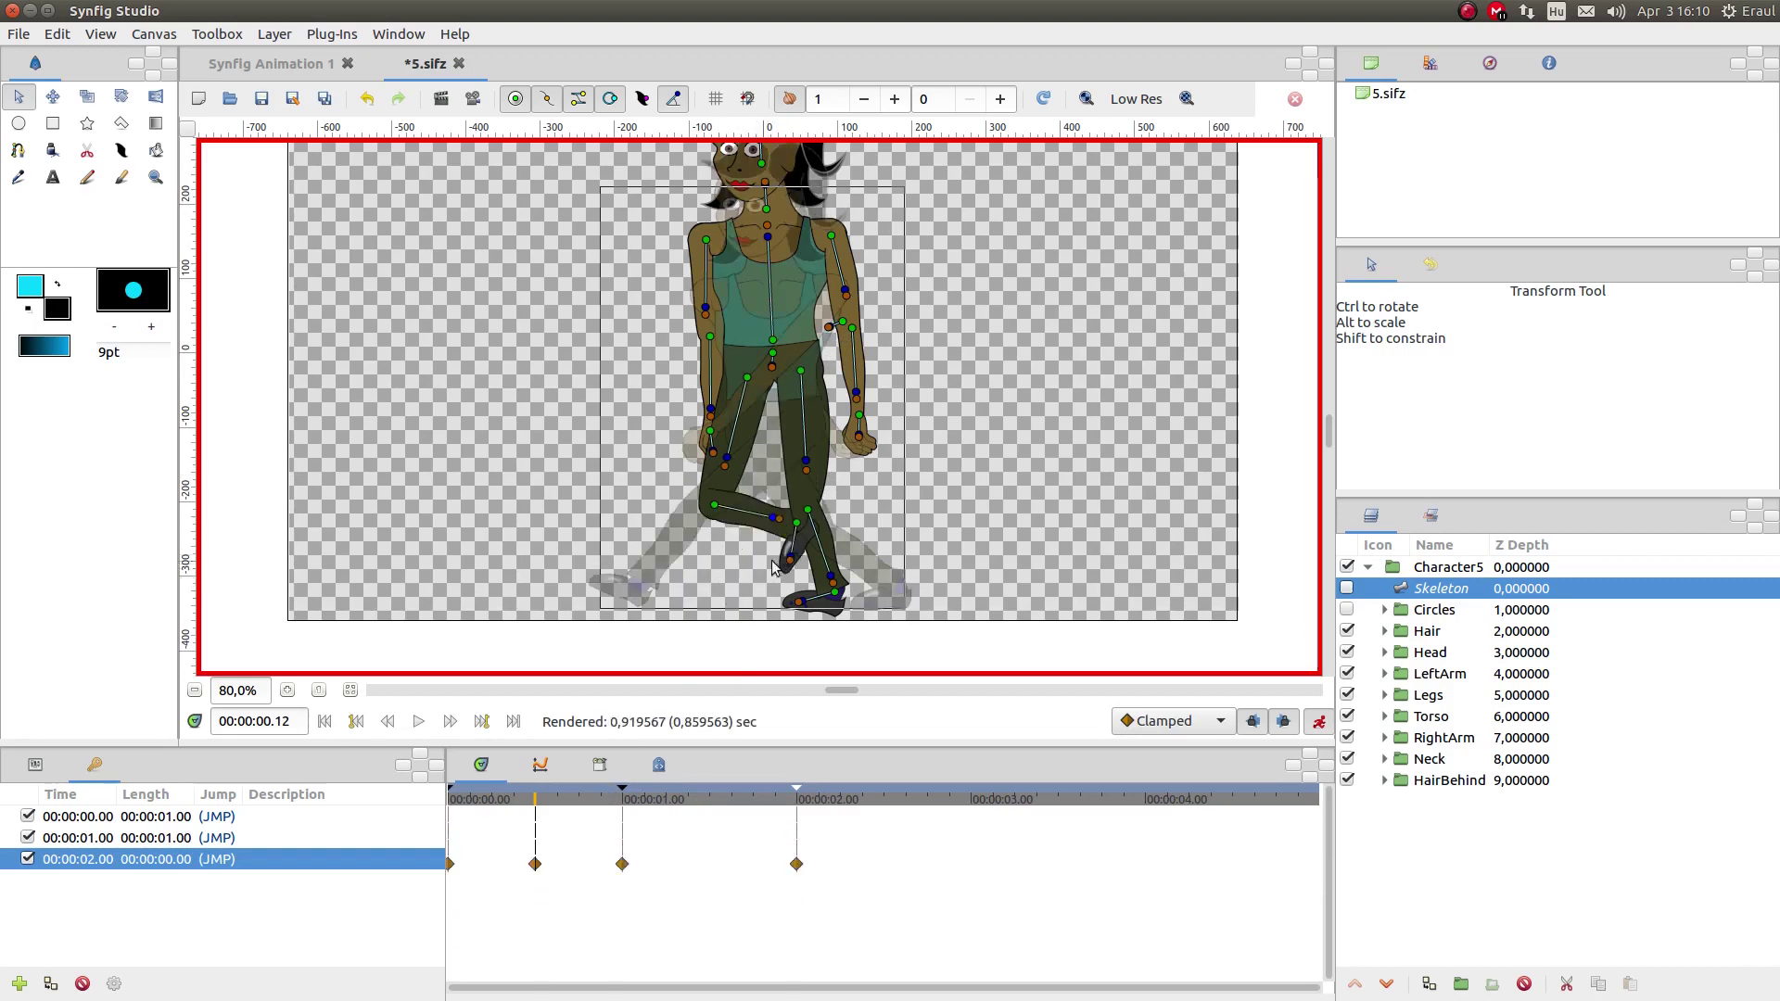
click(803, 550)
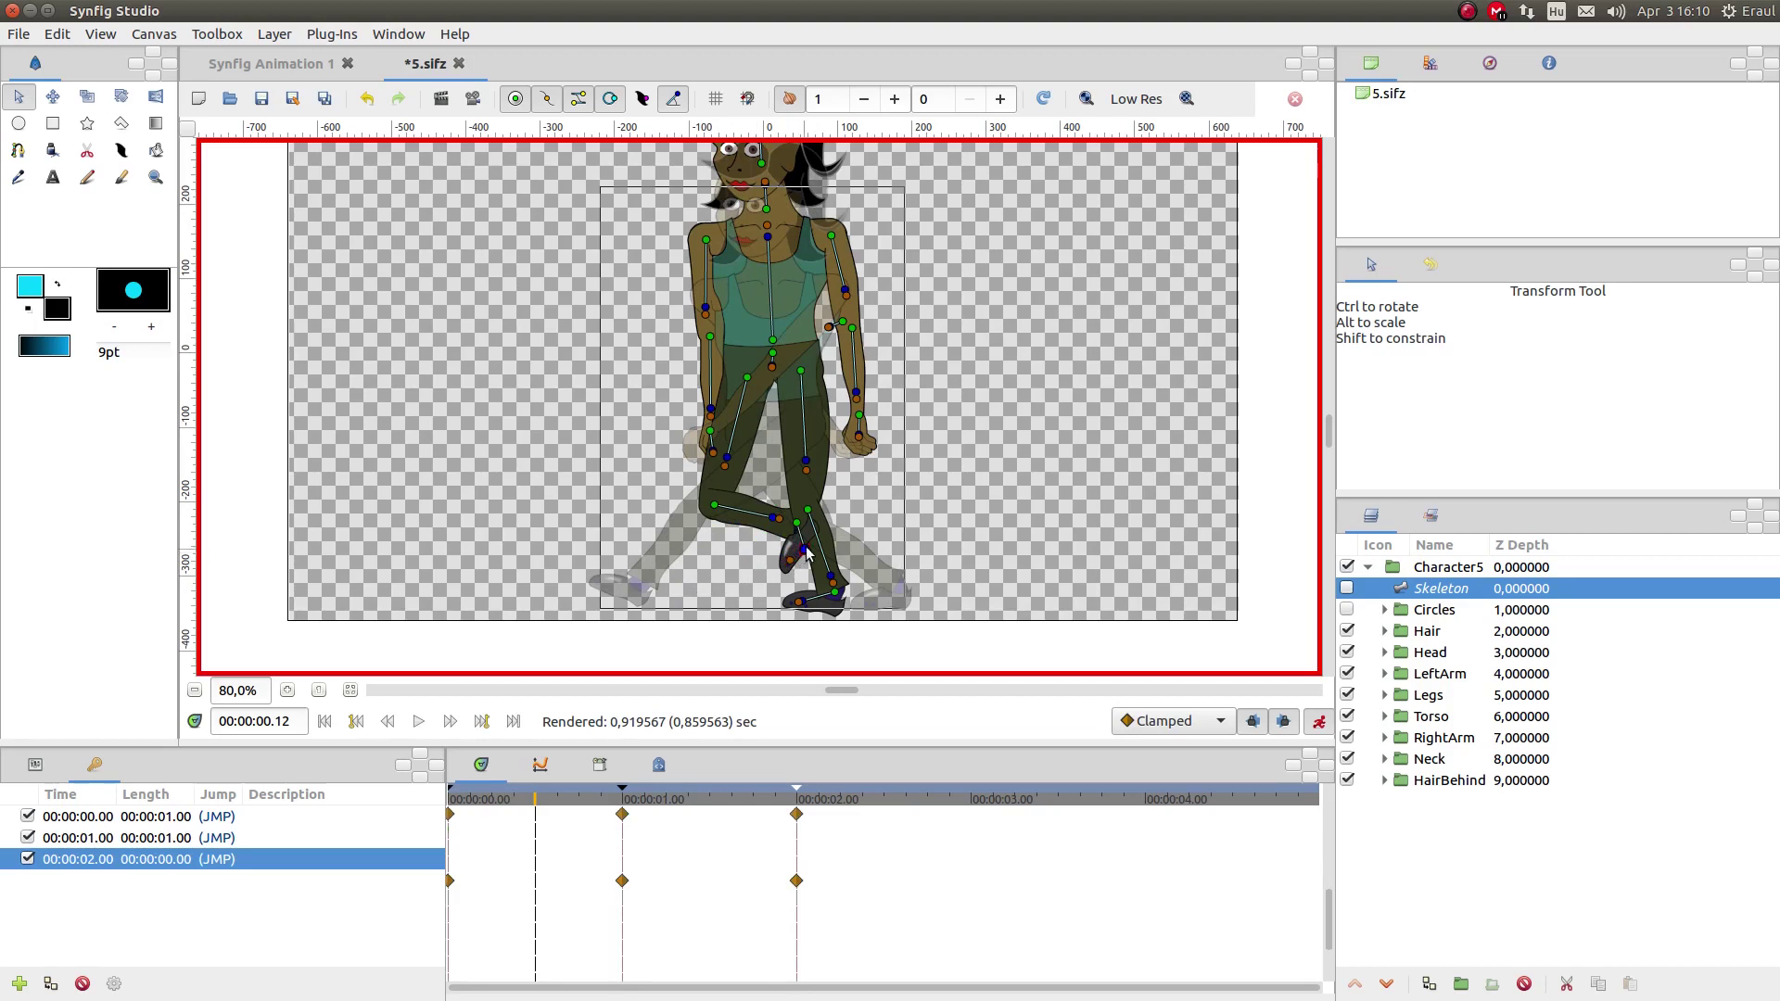
drag(805, 547, 812, 554)
Select the Character5 group, scrub the early walk poses and set the time to 1.12 seconds.
click(1439, 569)
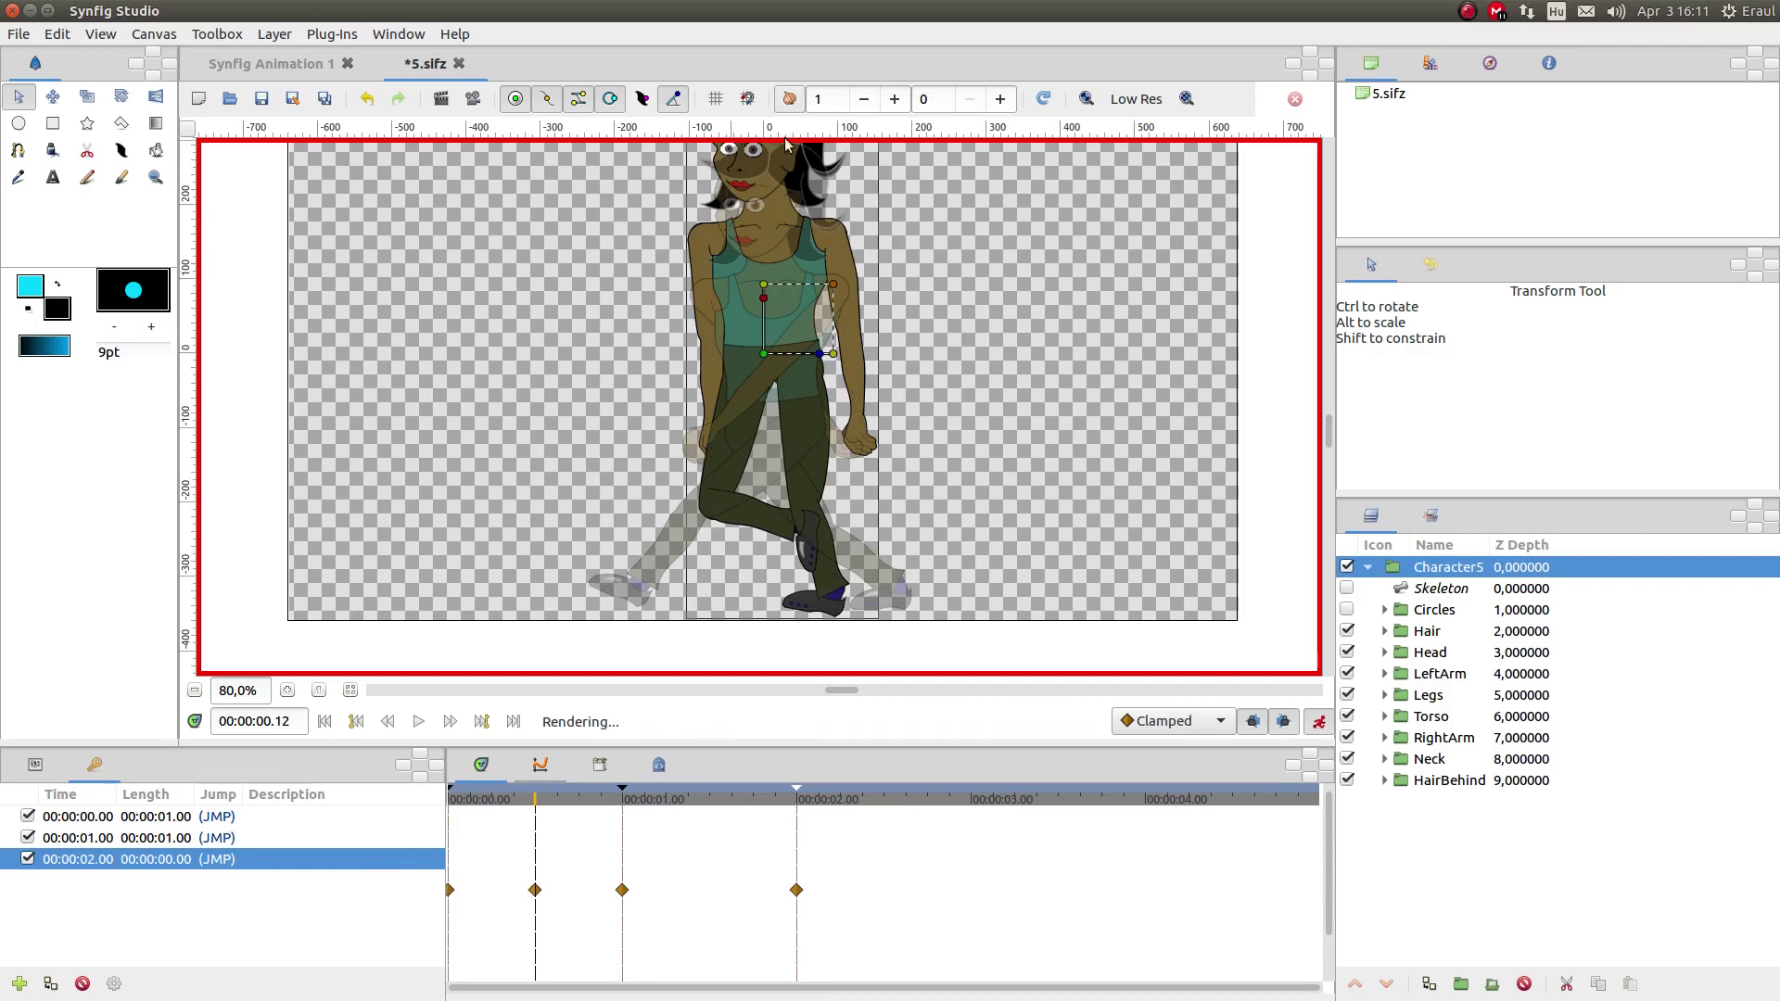
click(476, 799)
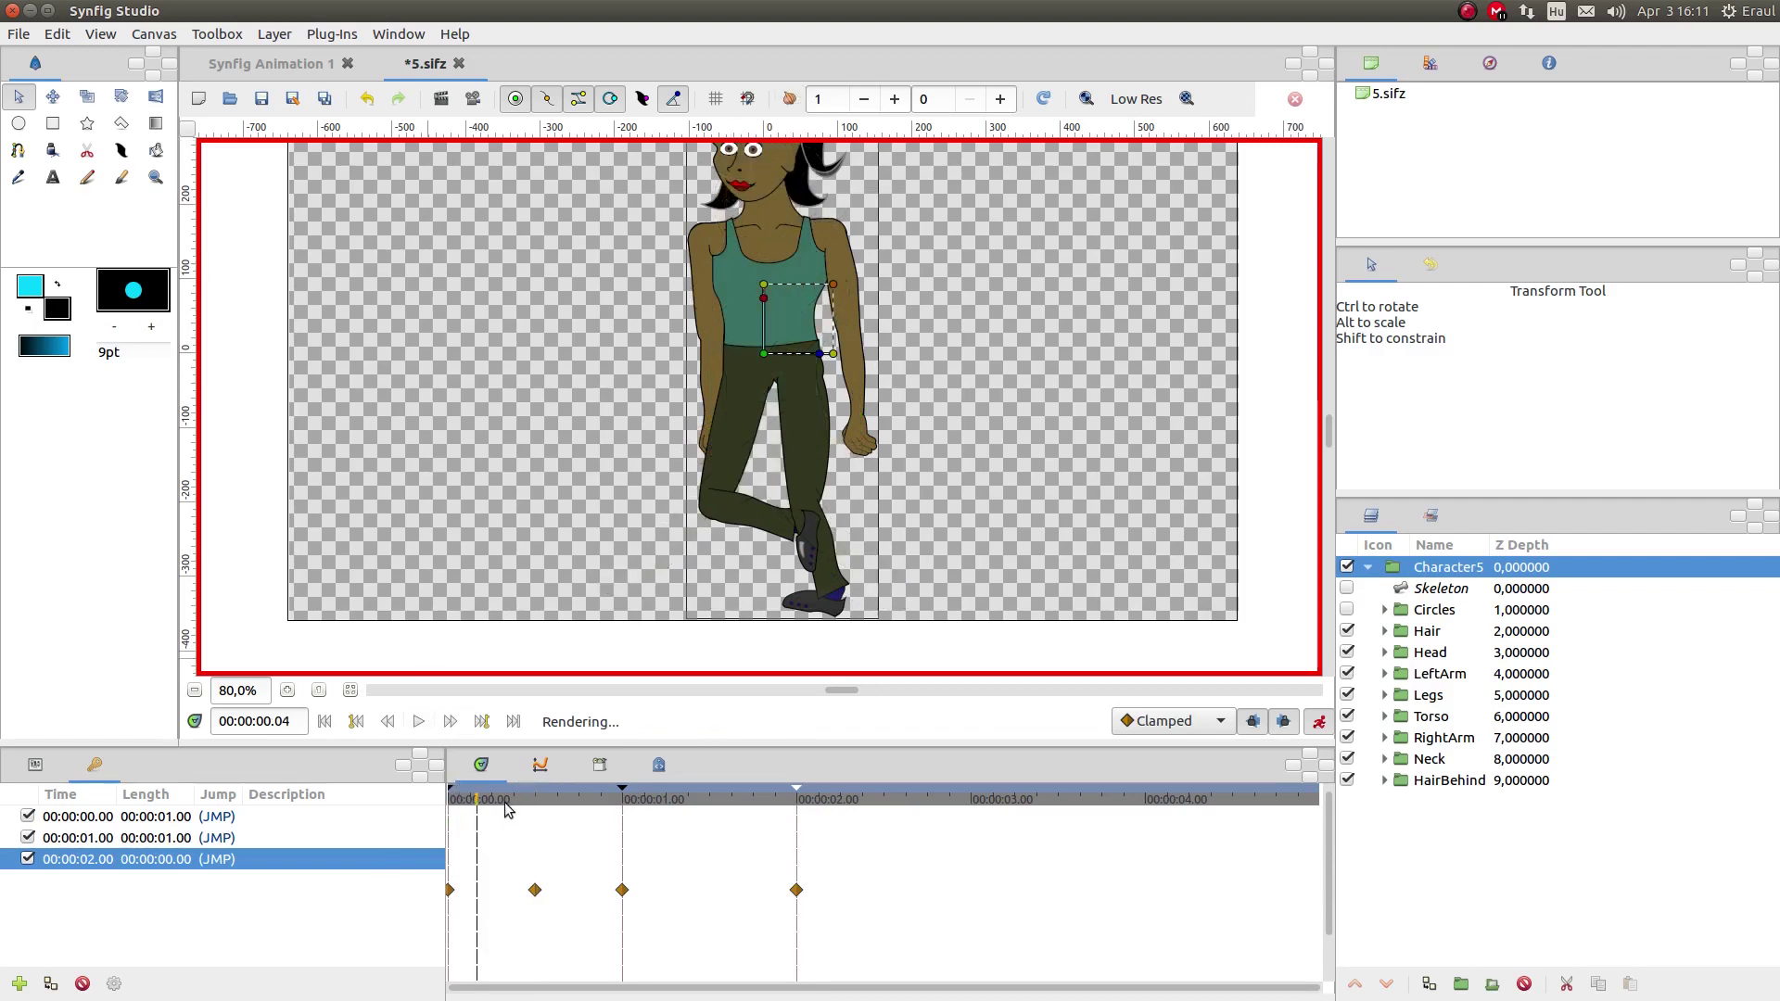
drag(507, 810, 811, 832)
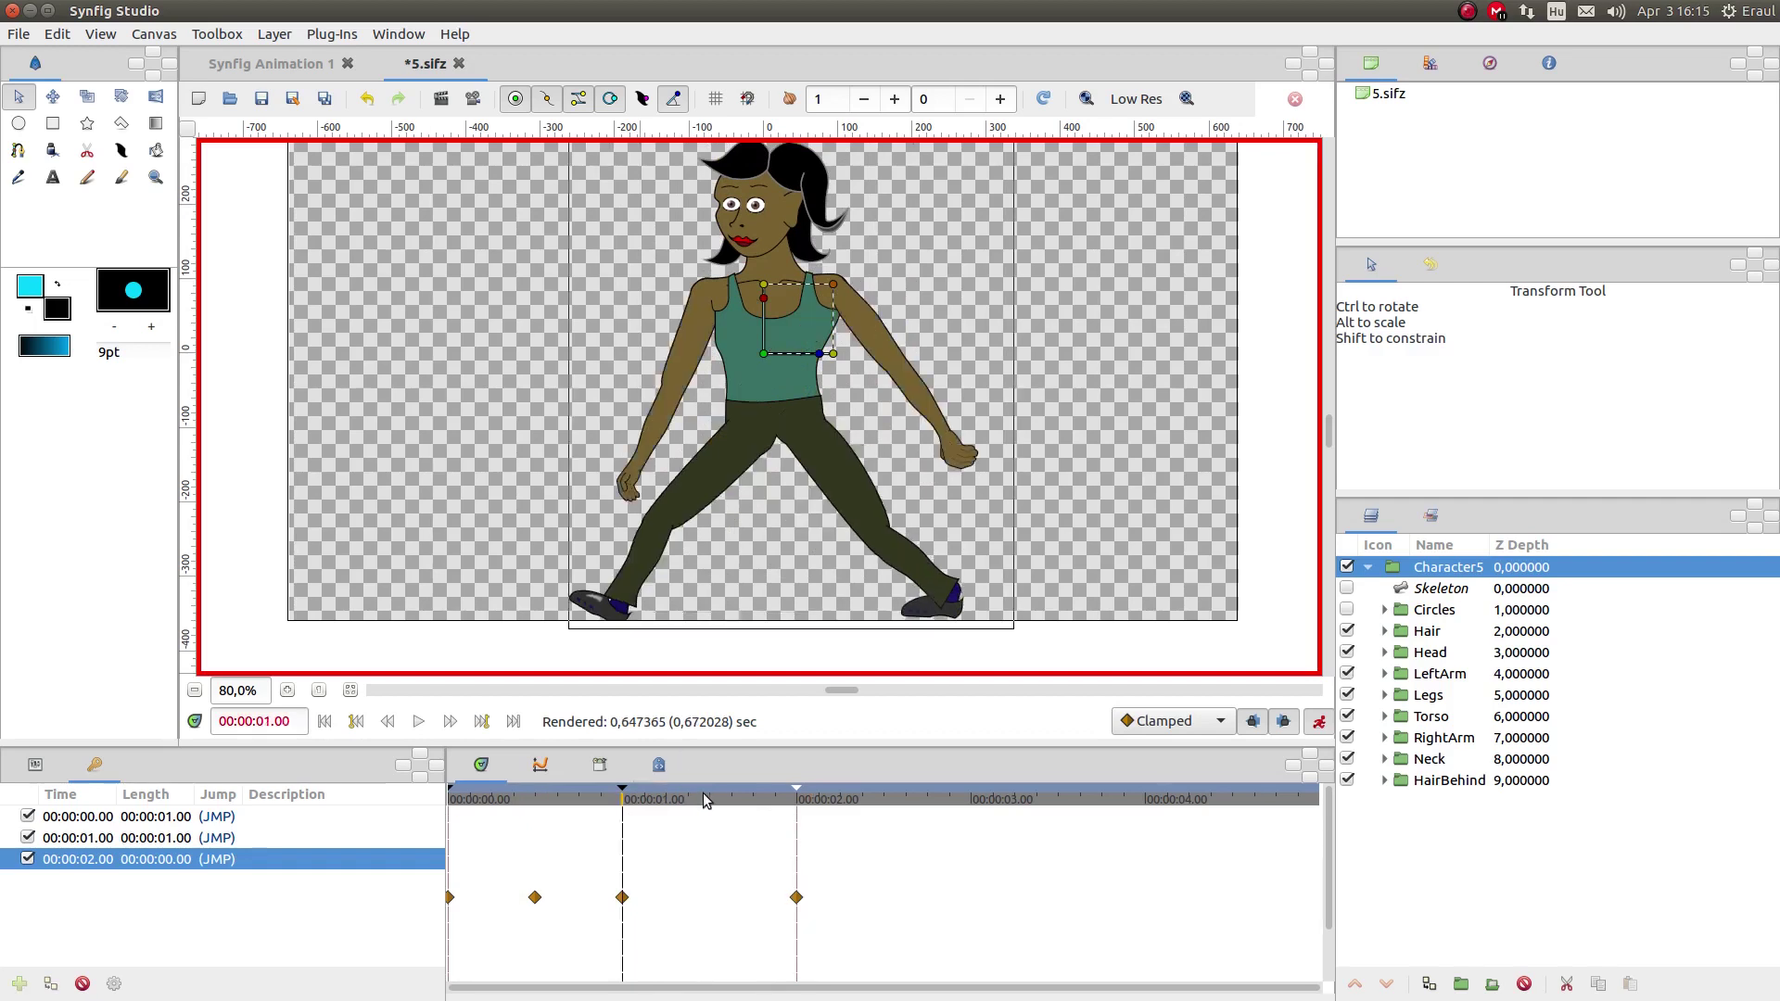
click(710, 798)
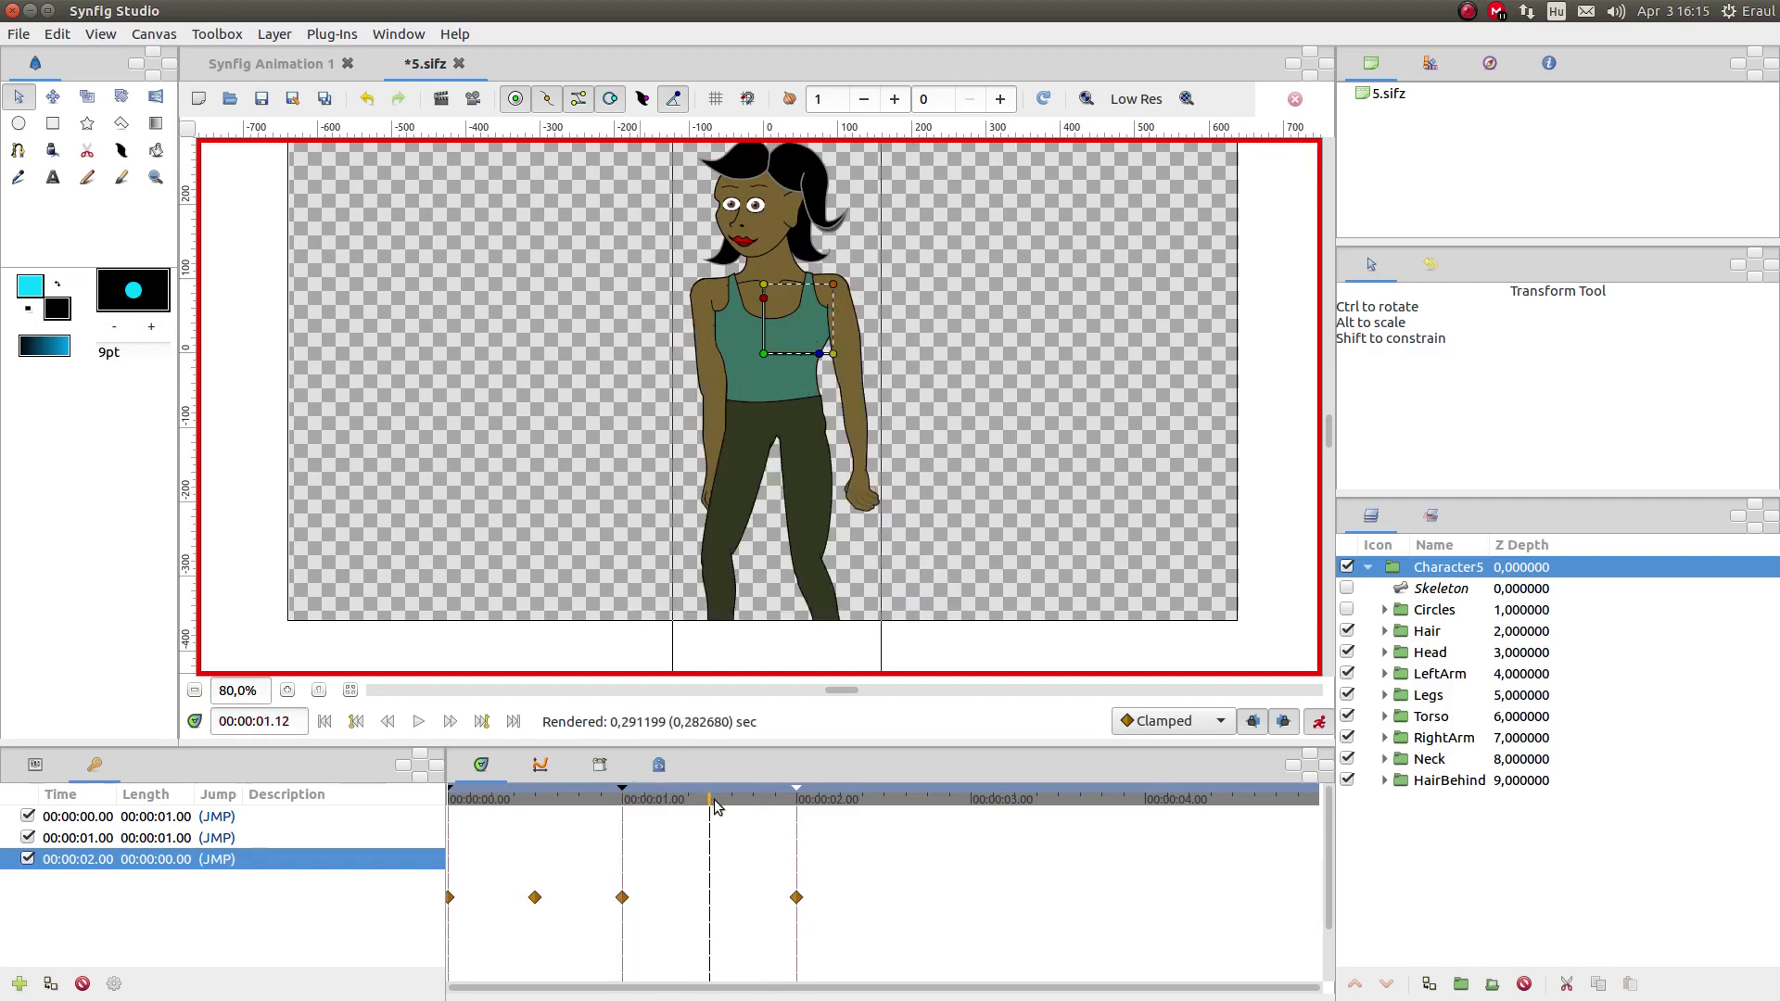
Select the Skeleton layer, enable onion skin, raise the right arm and lift the other leg back.
click(1407, 590)
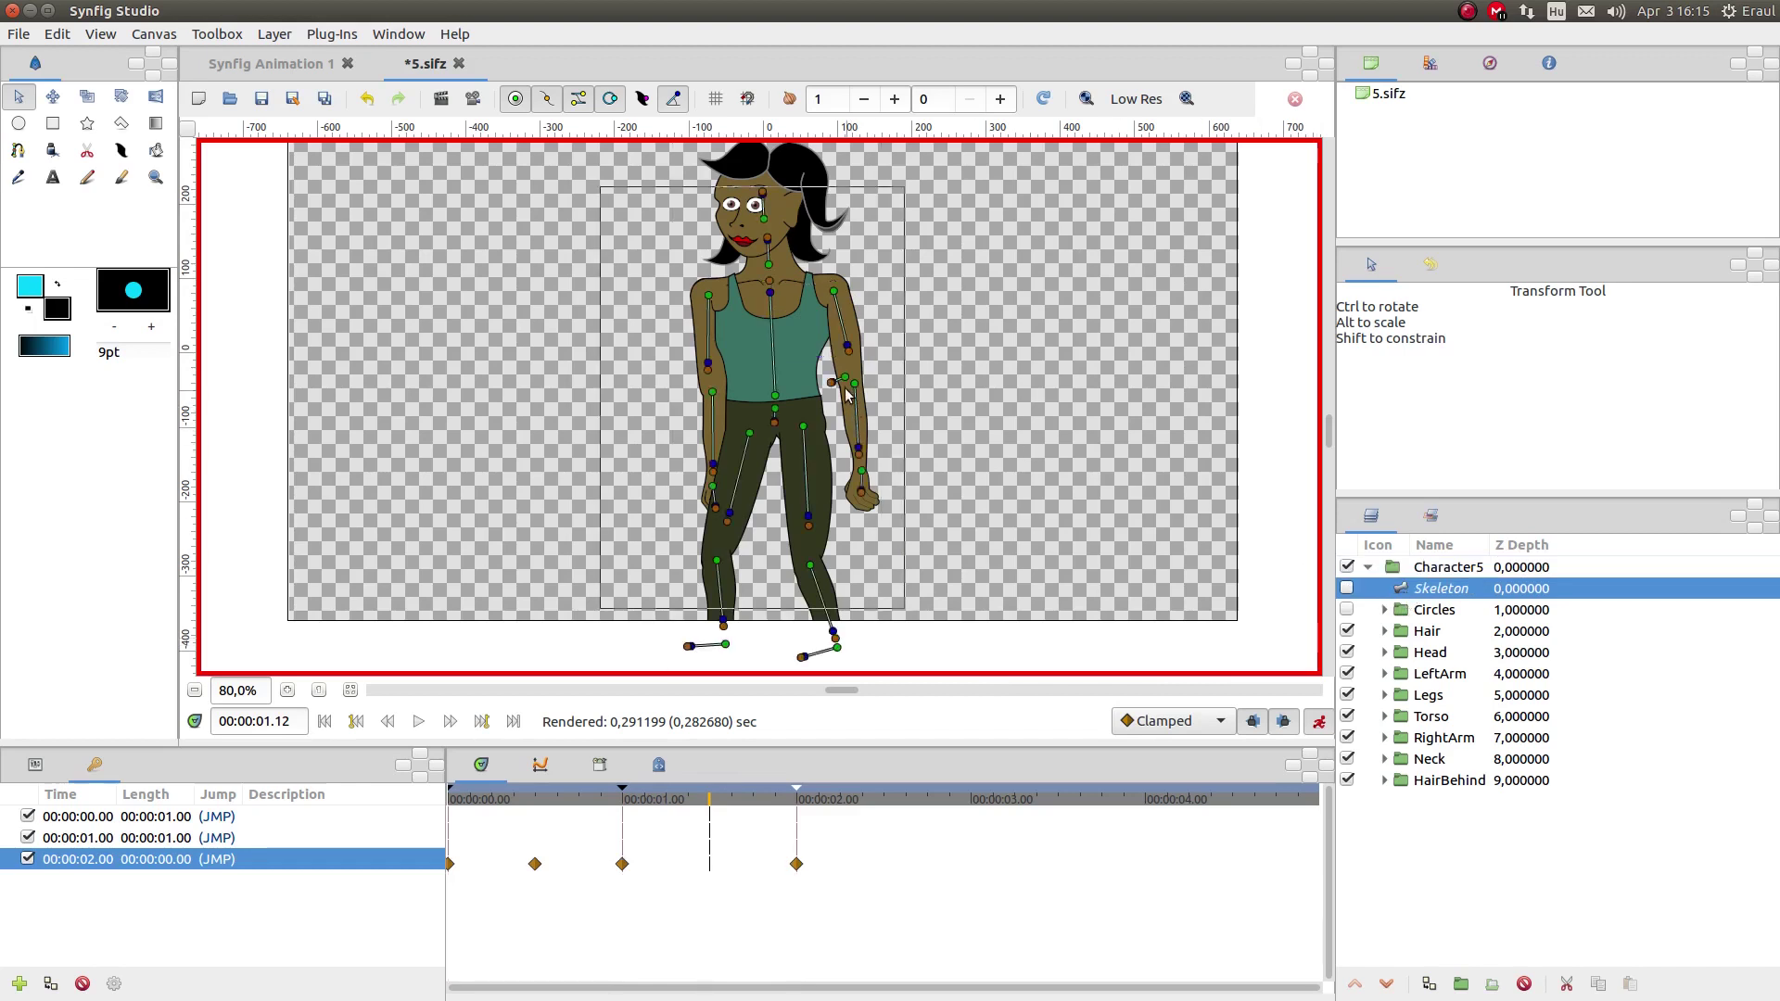
click(788, 99)
drag(845, 356, 840, 329)
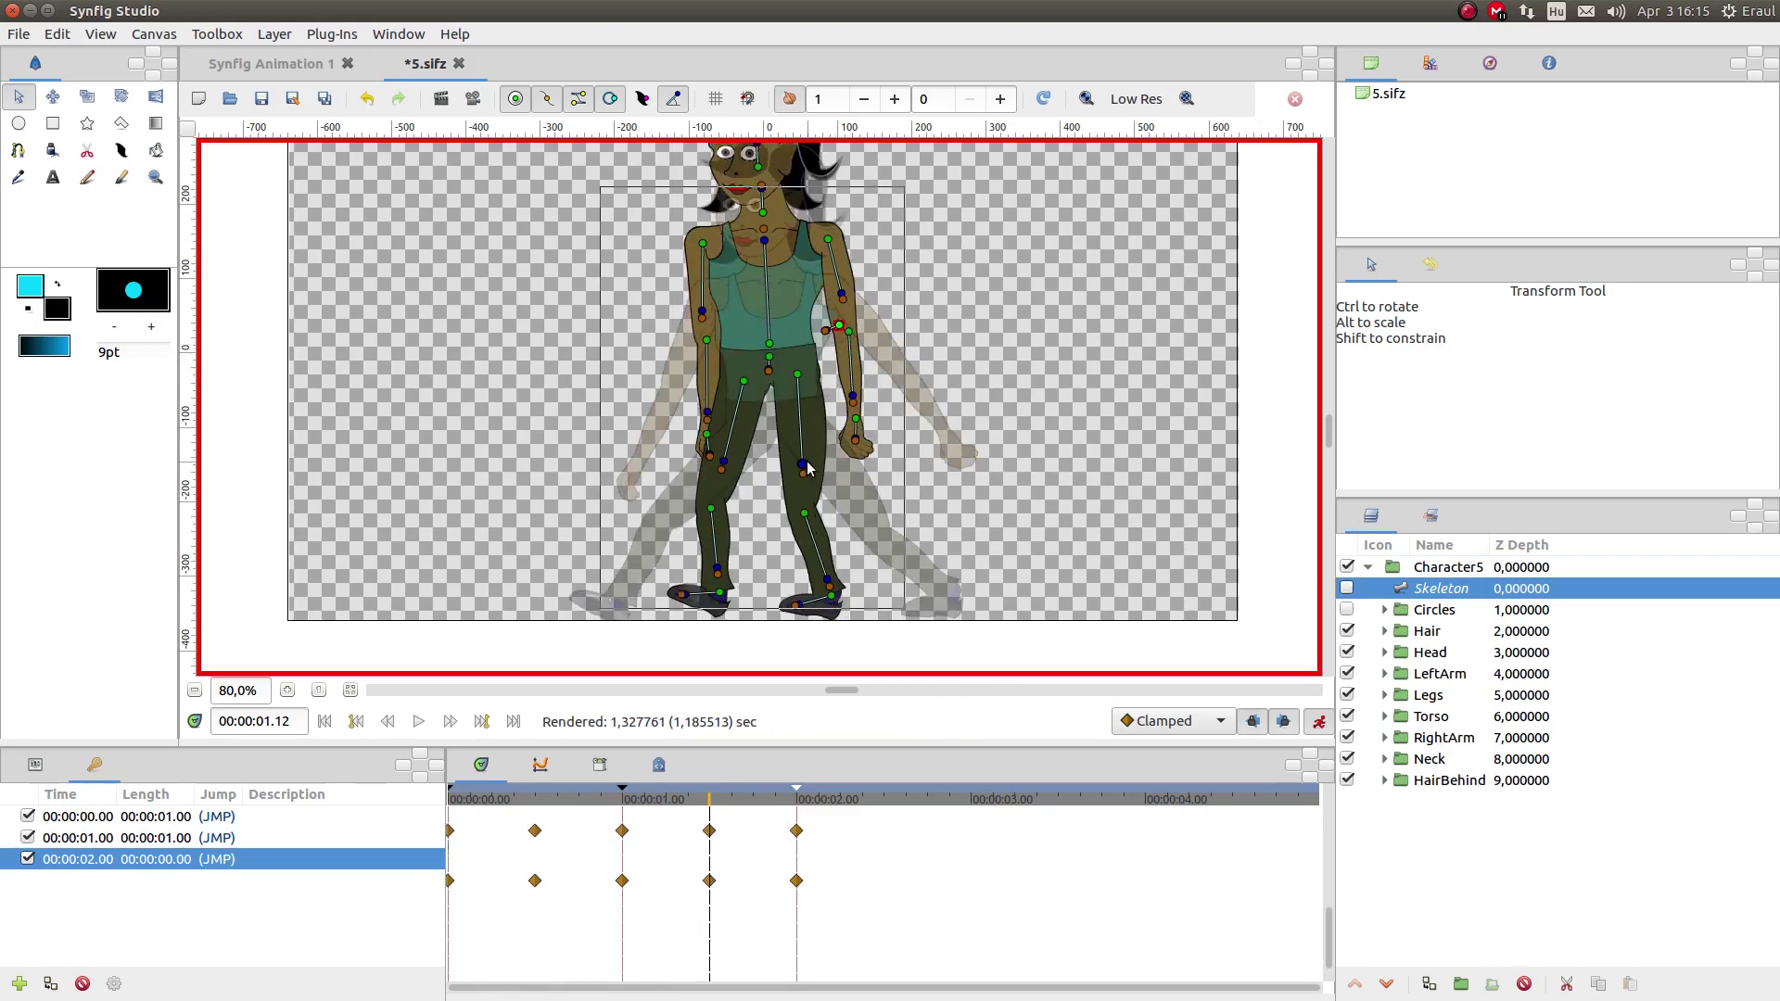
drag(826, 580, 863, 531)
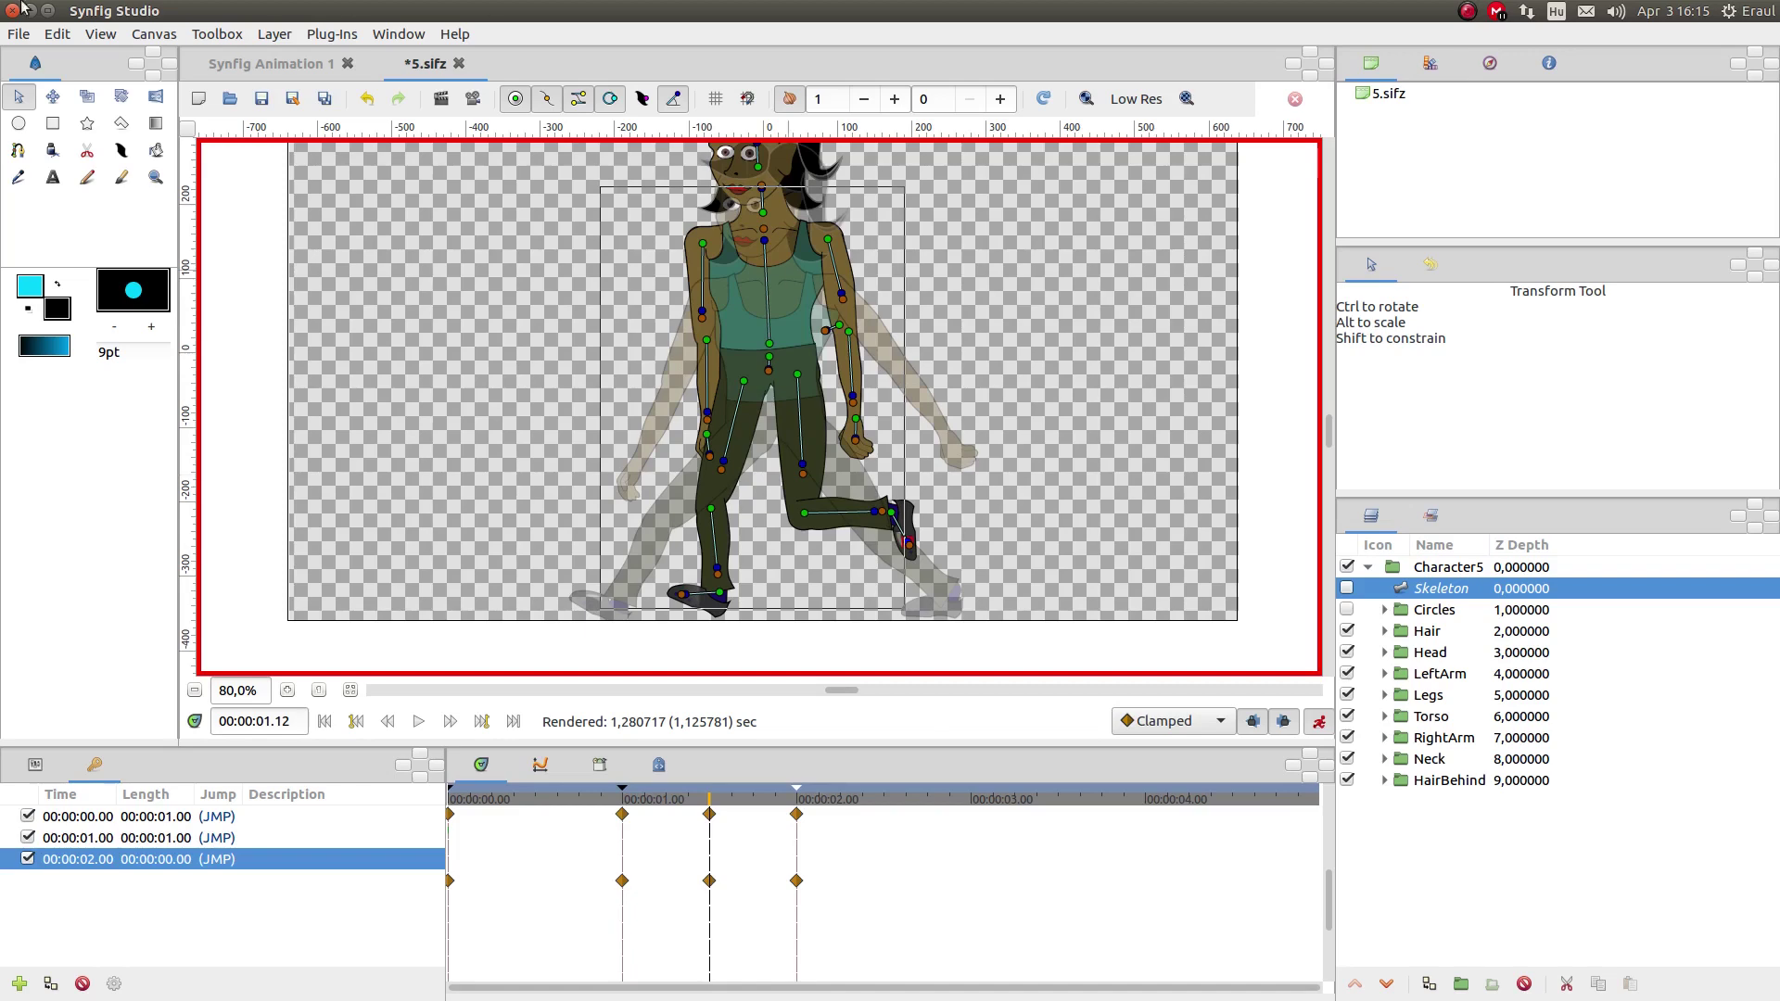
click(22, 35)
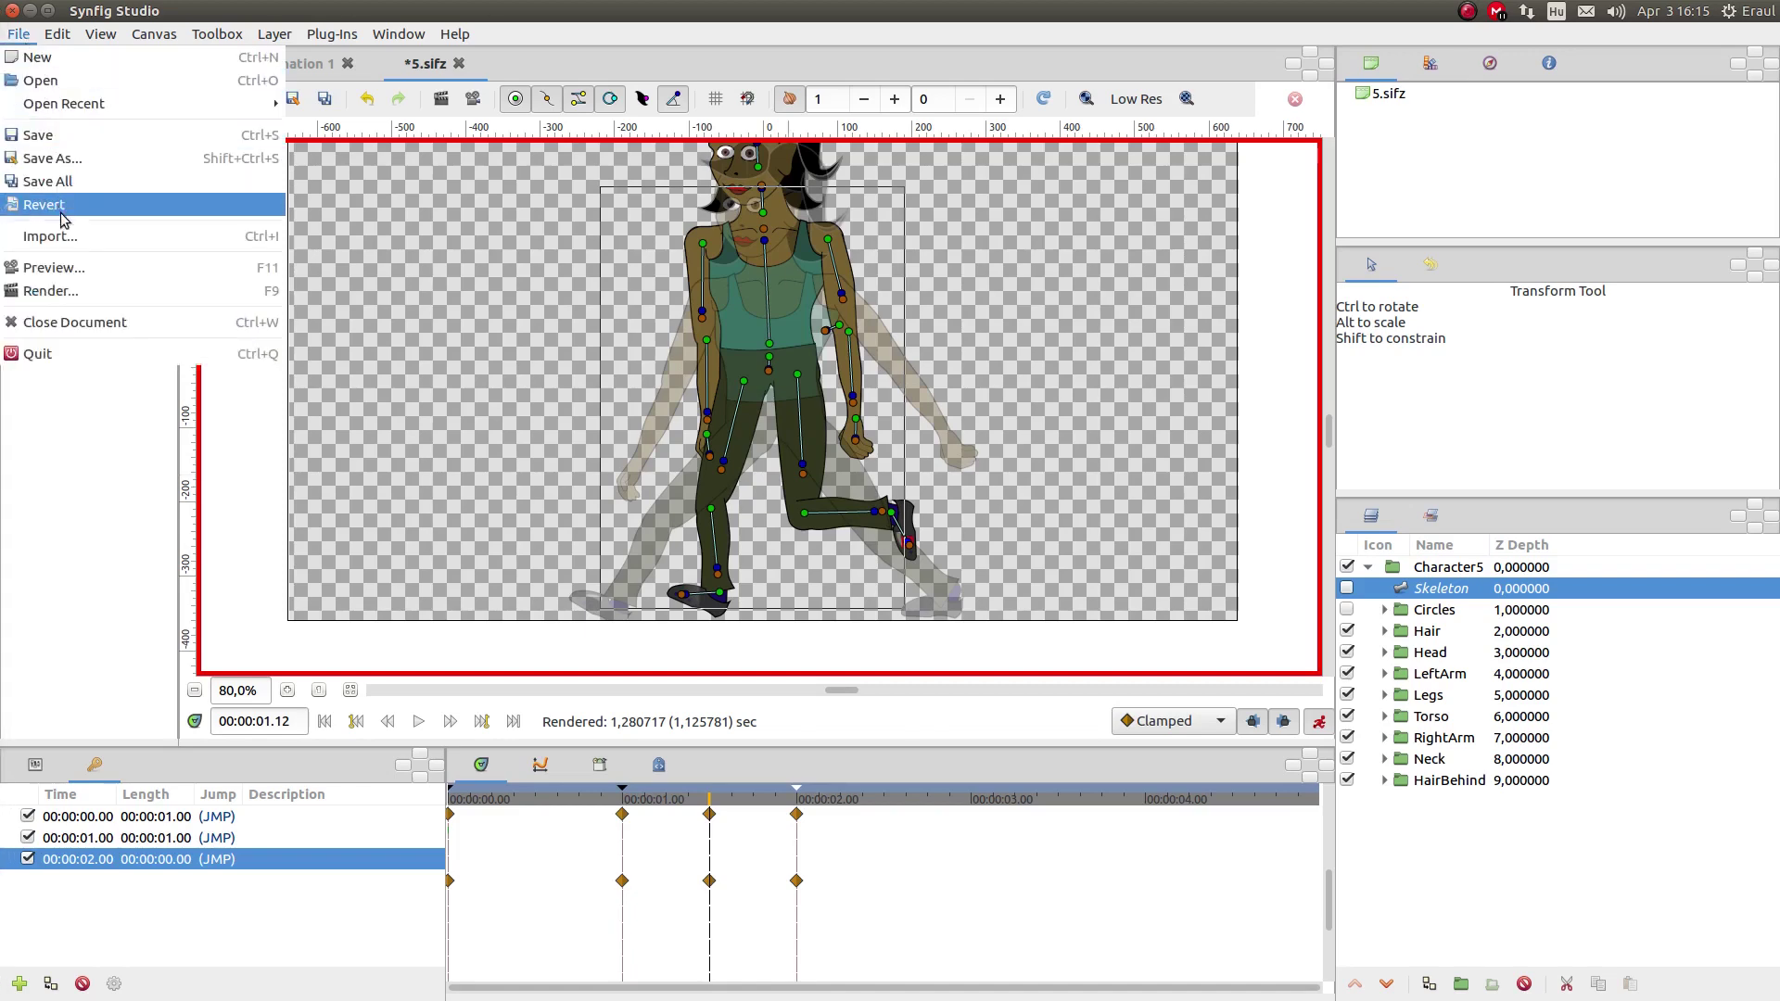
click(55, 268)
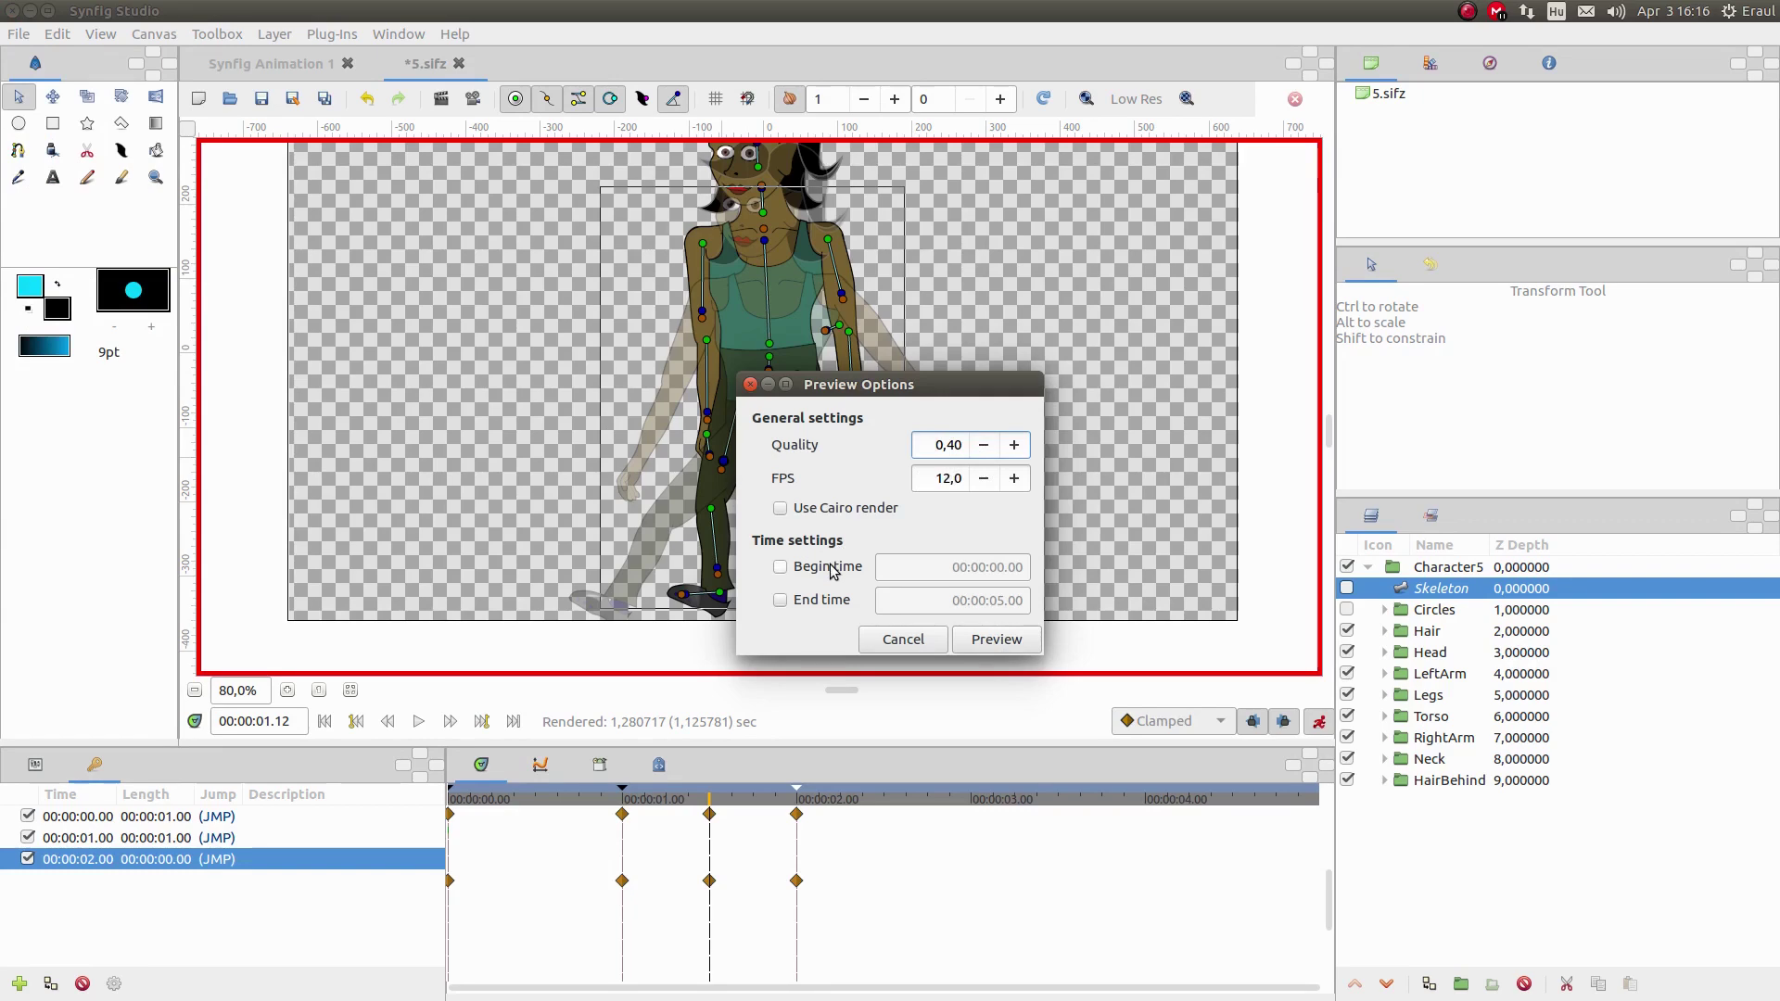
click(997, 639)
click(1090, 39)
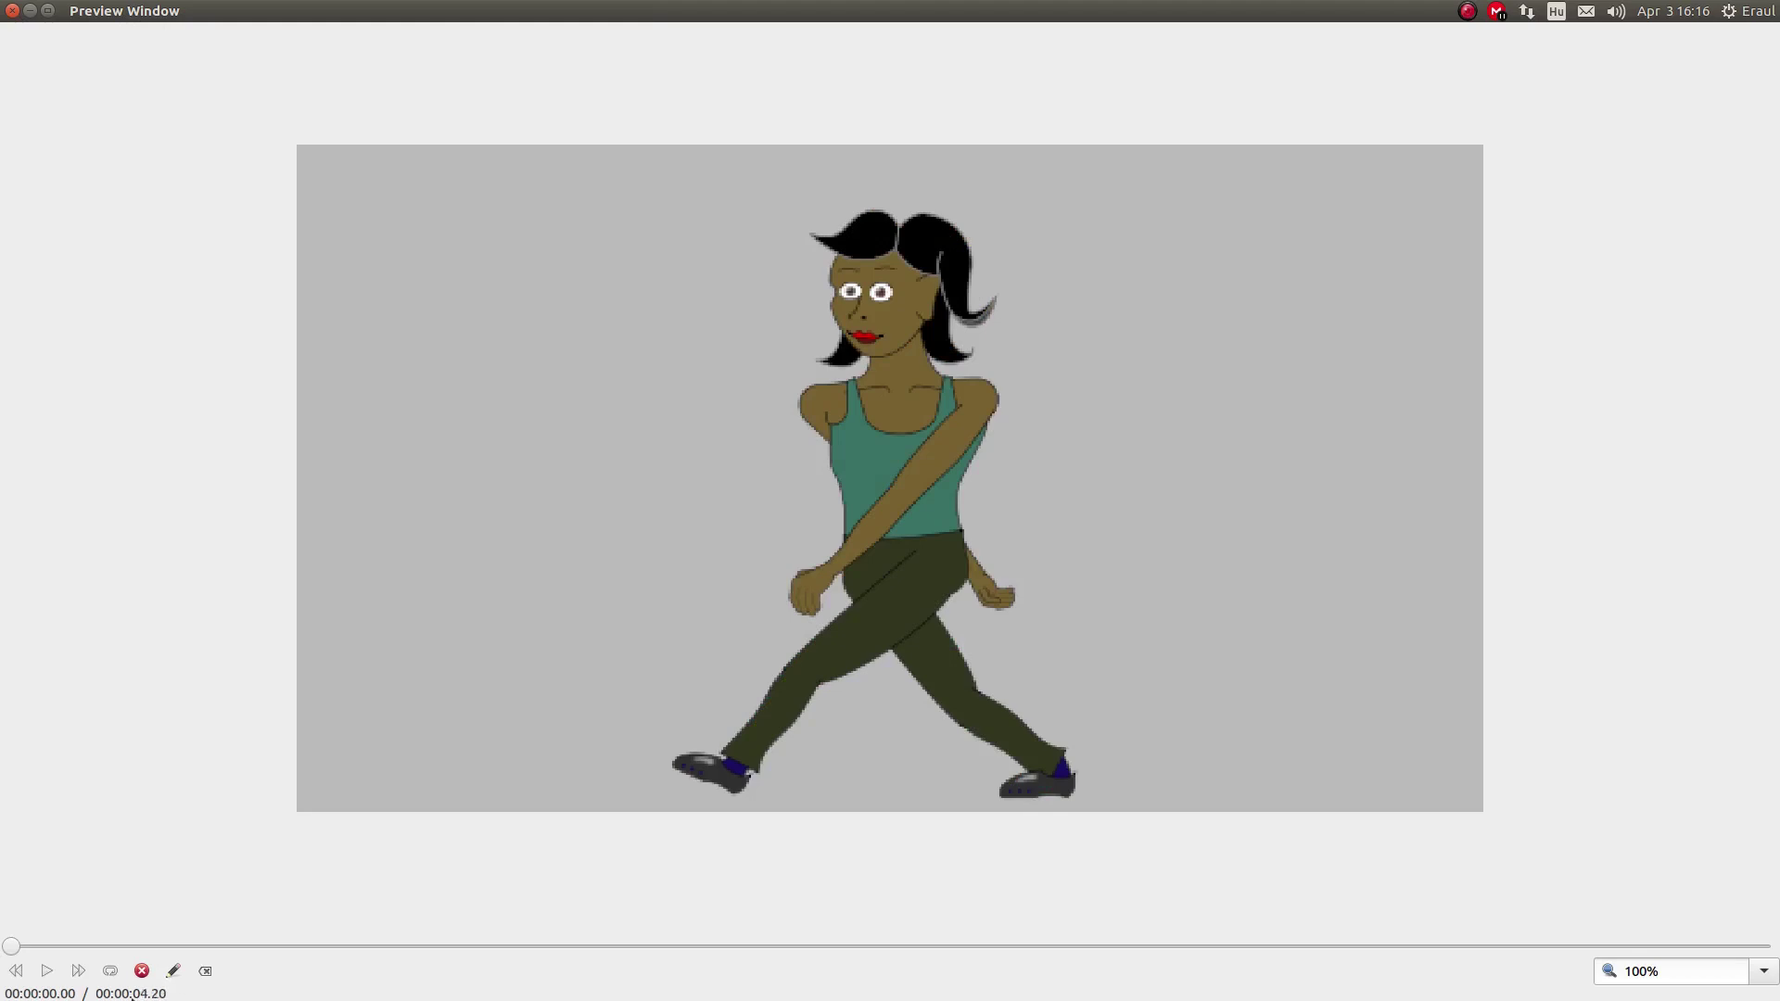
click(47, 970)
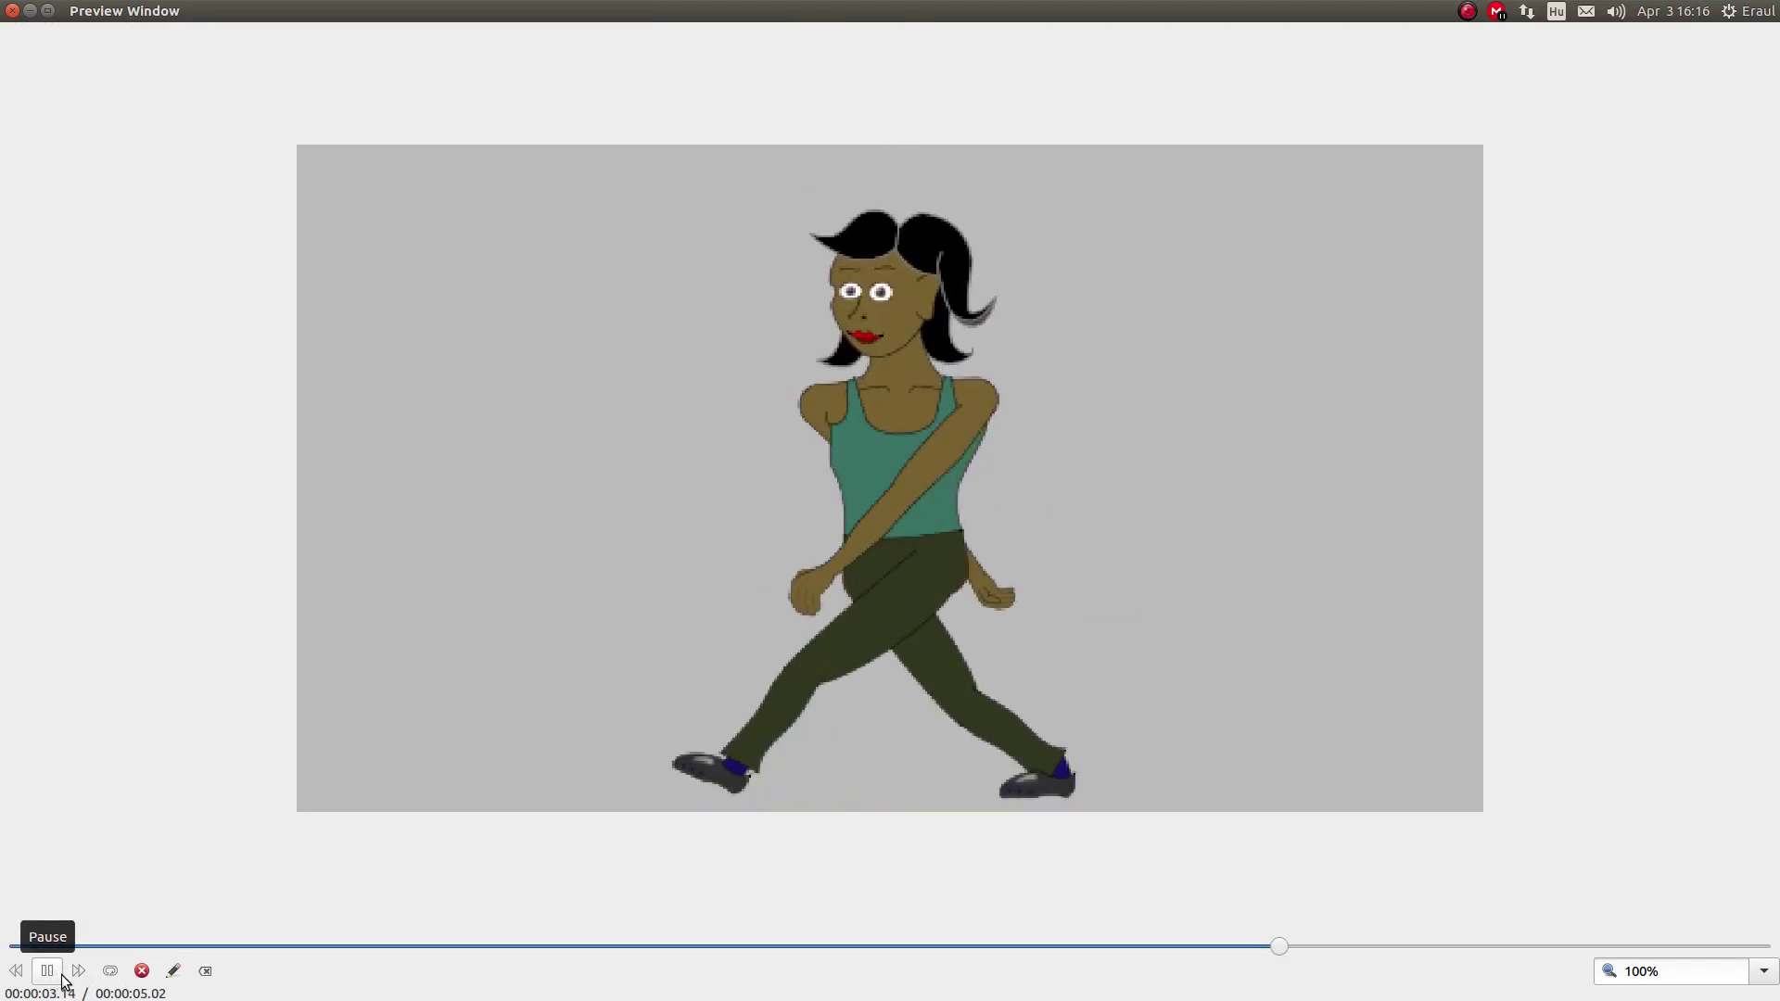
click(110, 970)
click(48, 970)
click(12, 10)
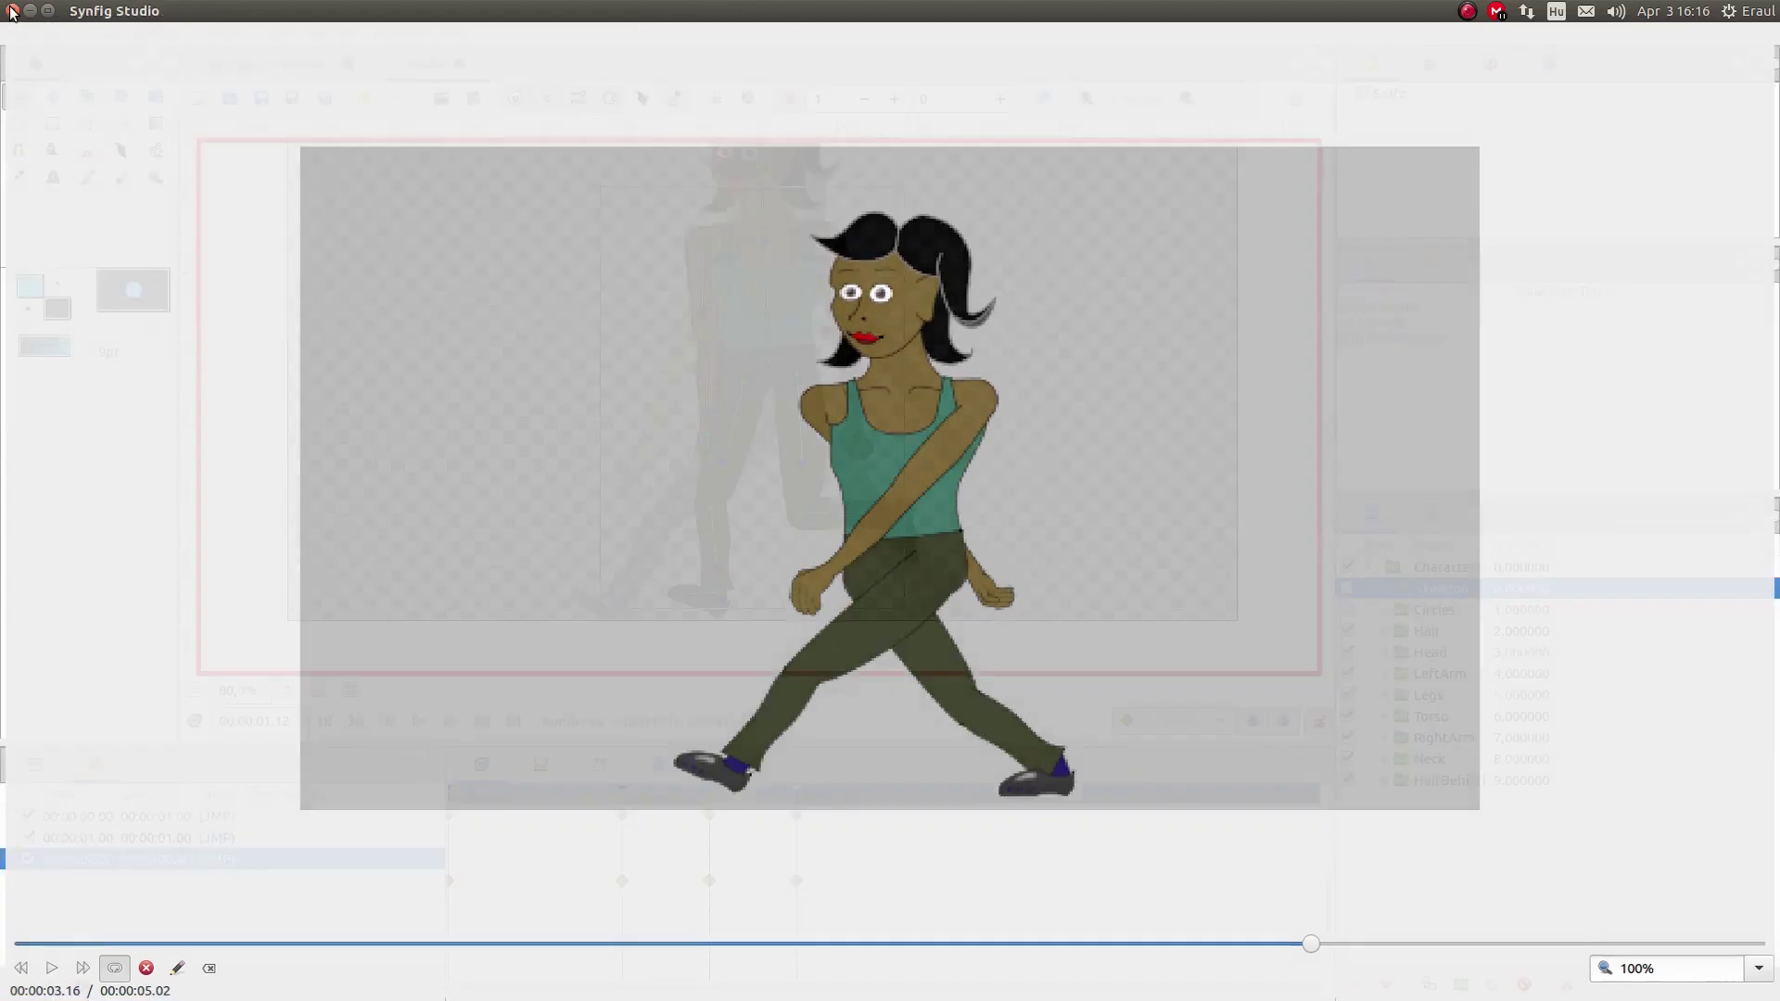
Add a Time Loop layer above the Skeleton layer in the Character5 group.
right_click(1445, 598)
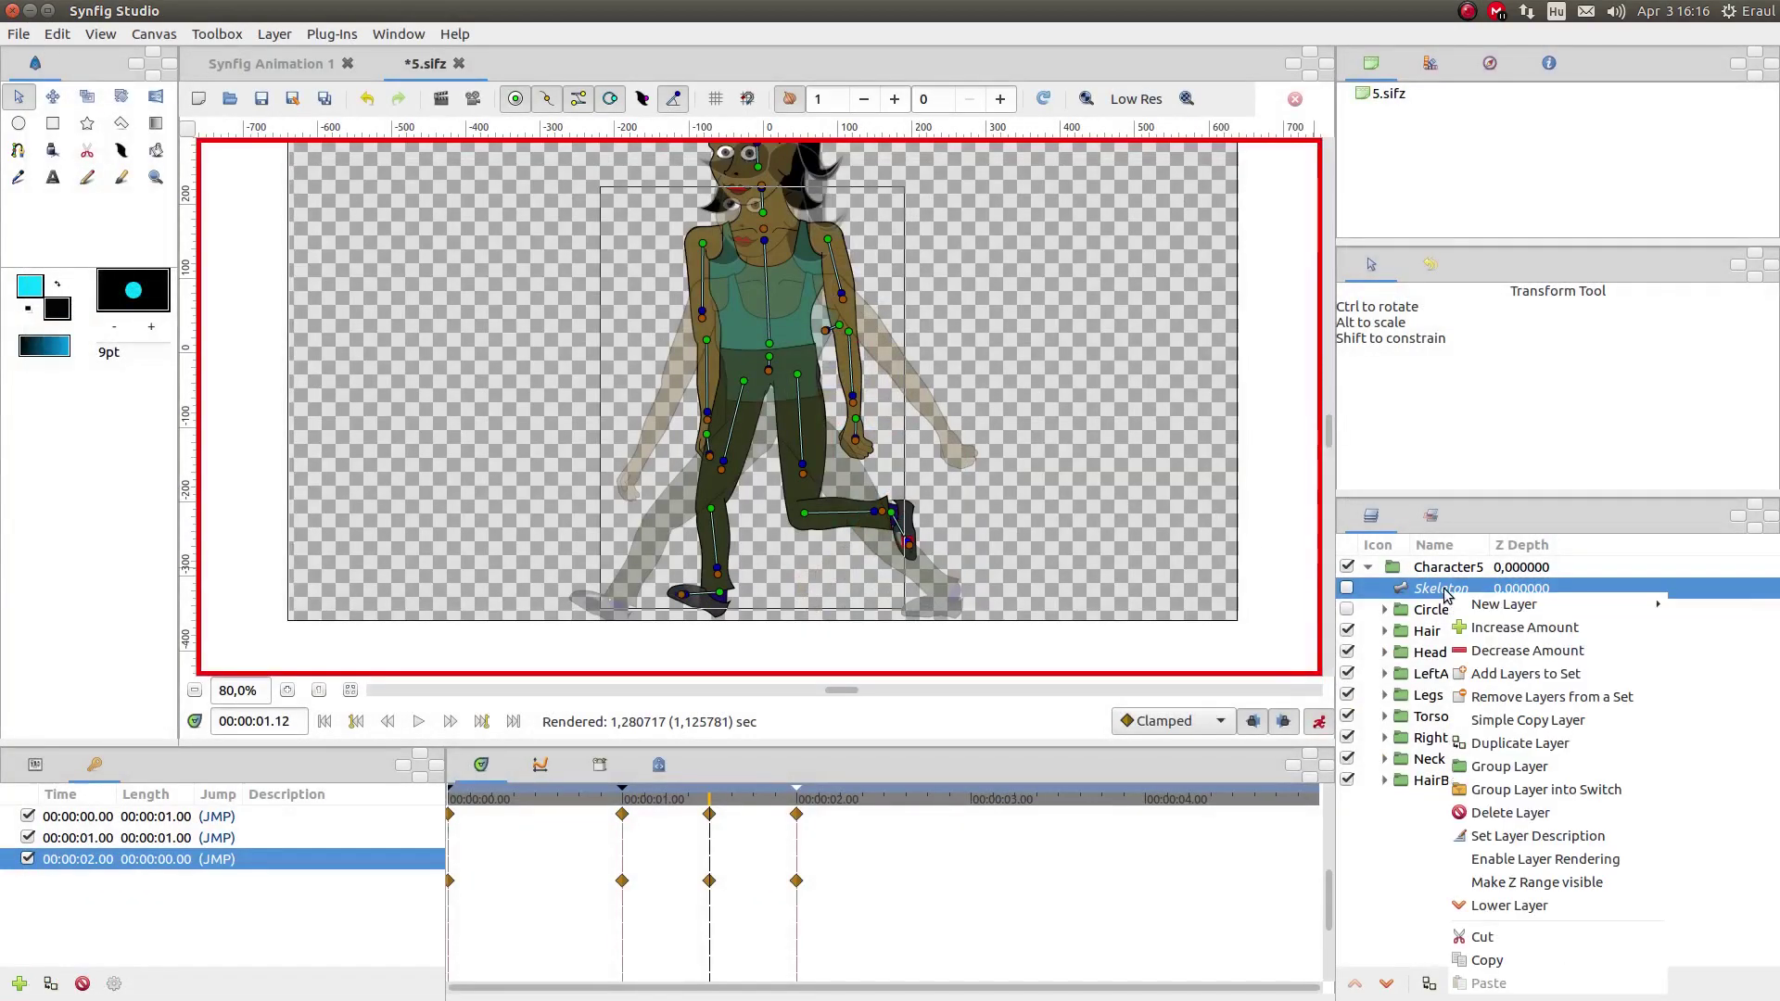
mouse_move(1483, 605)
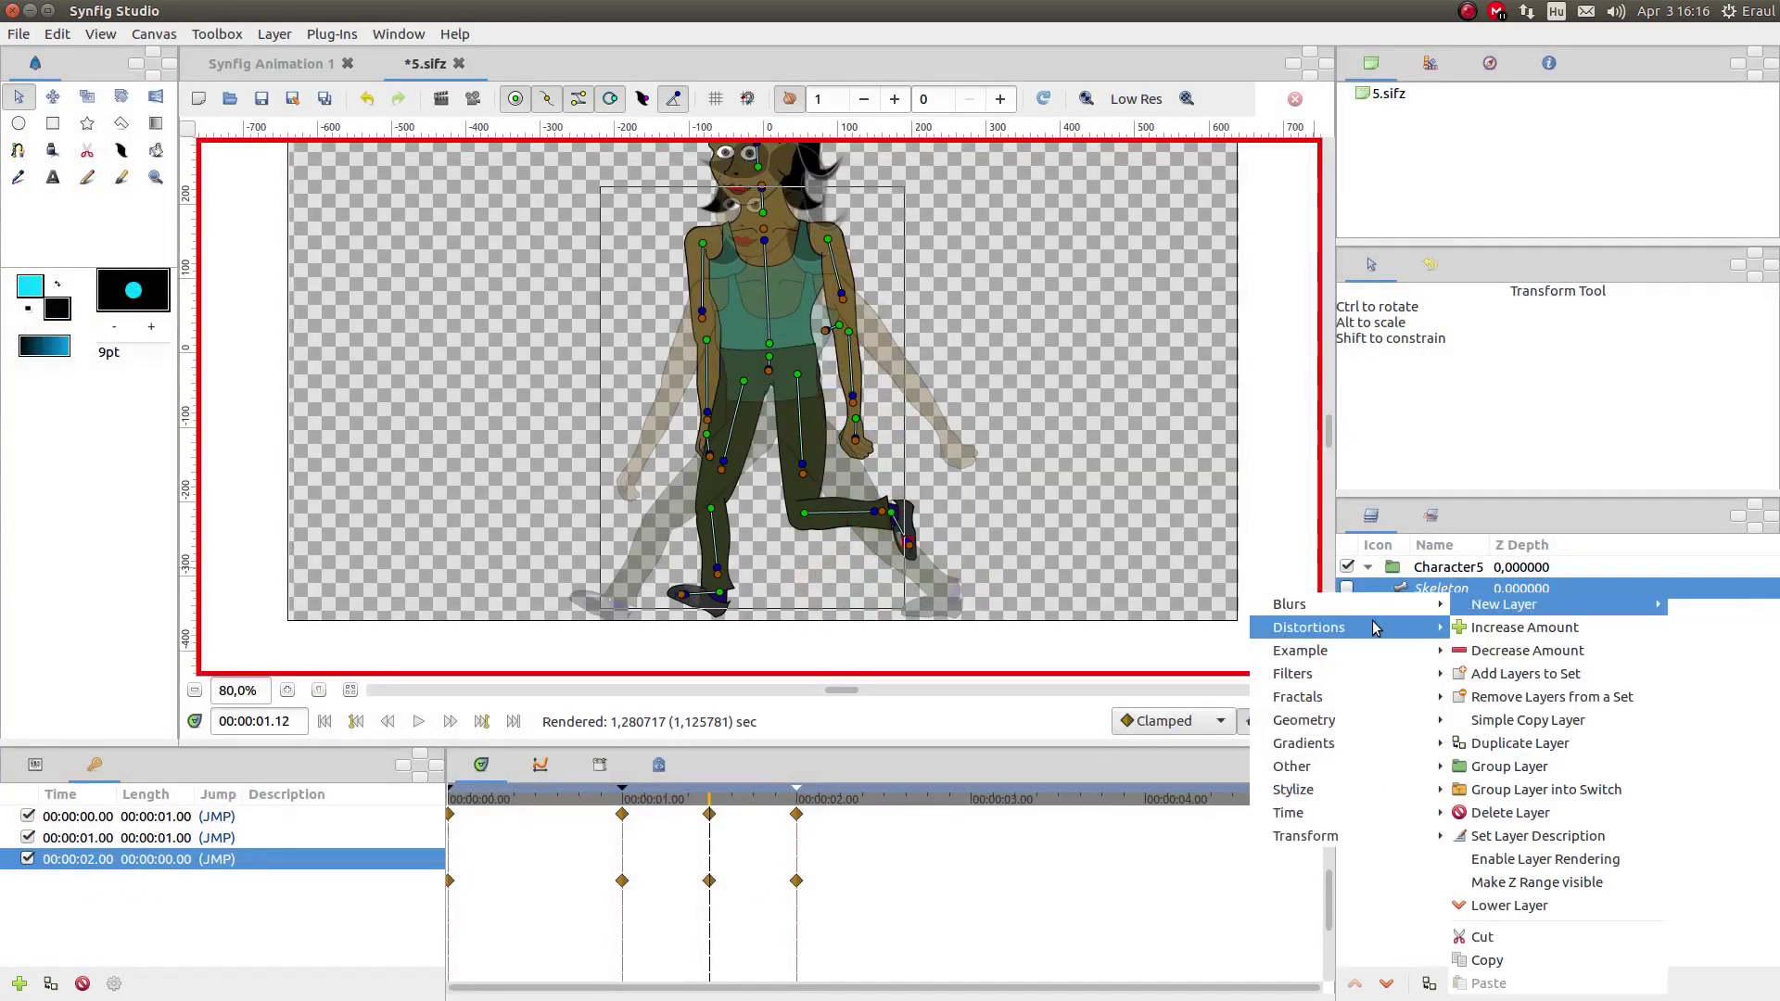
mouse_move(1351, 822)
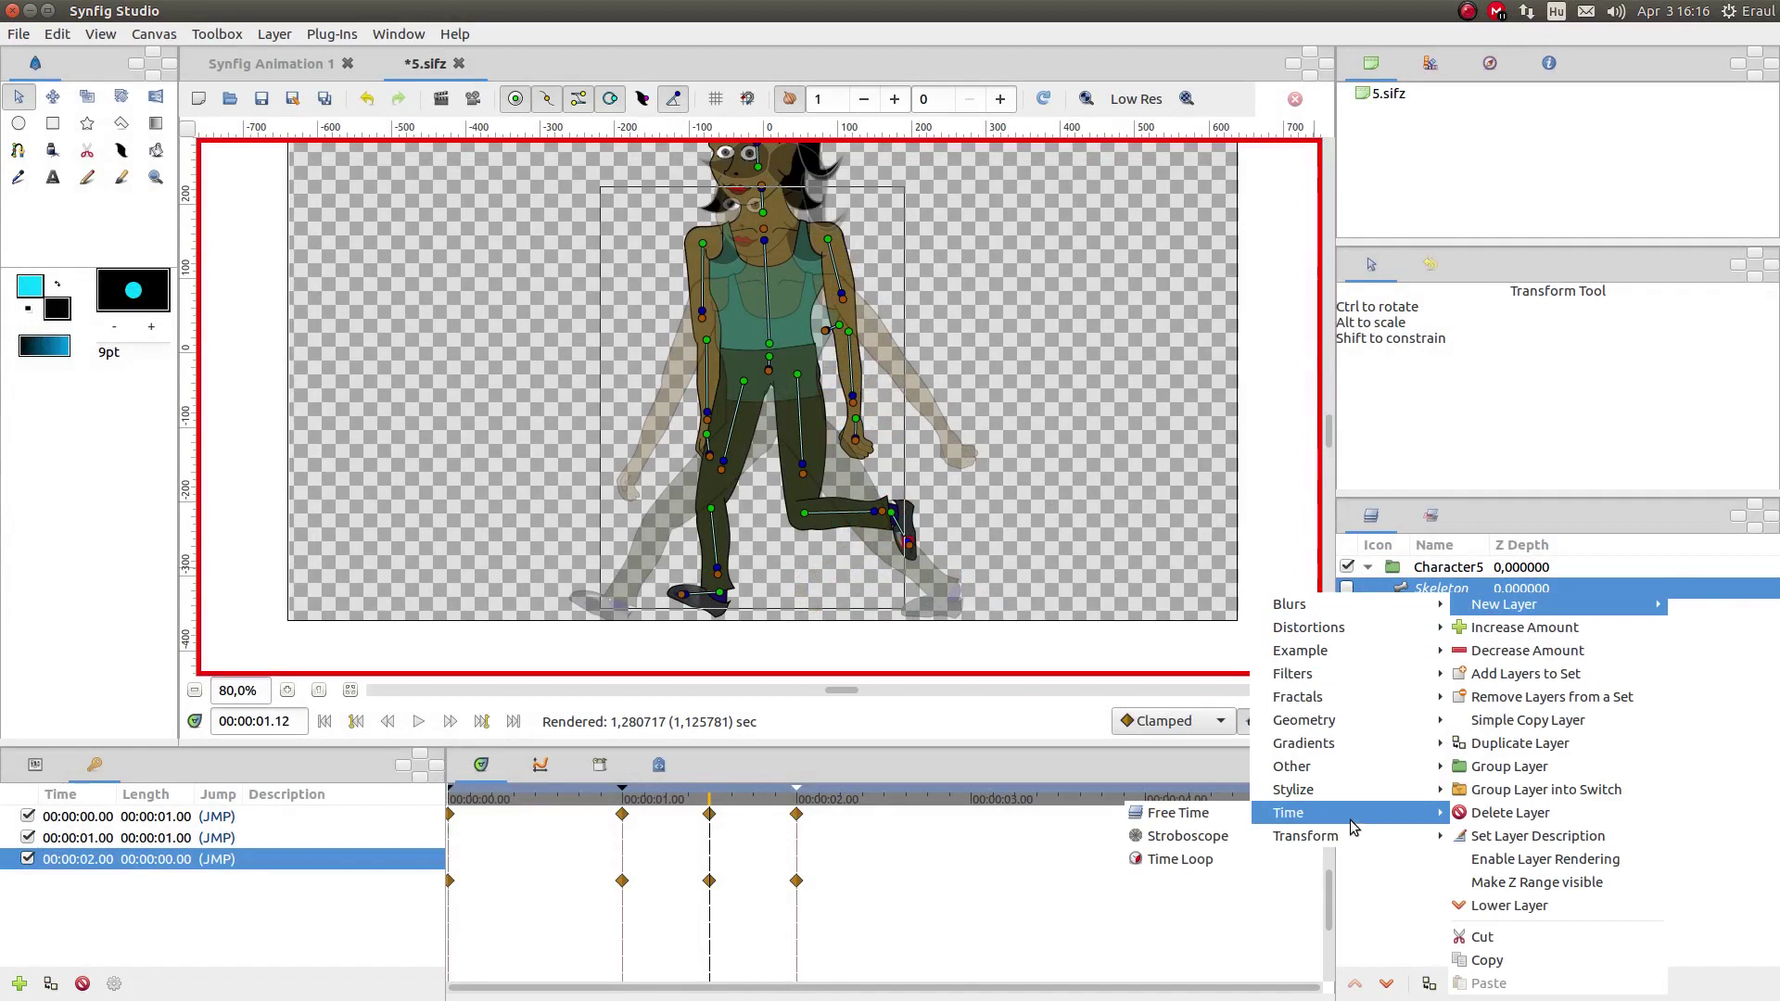
click(1210, 860)
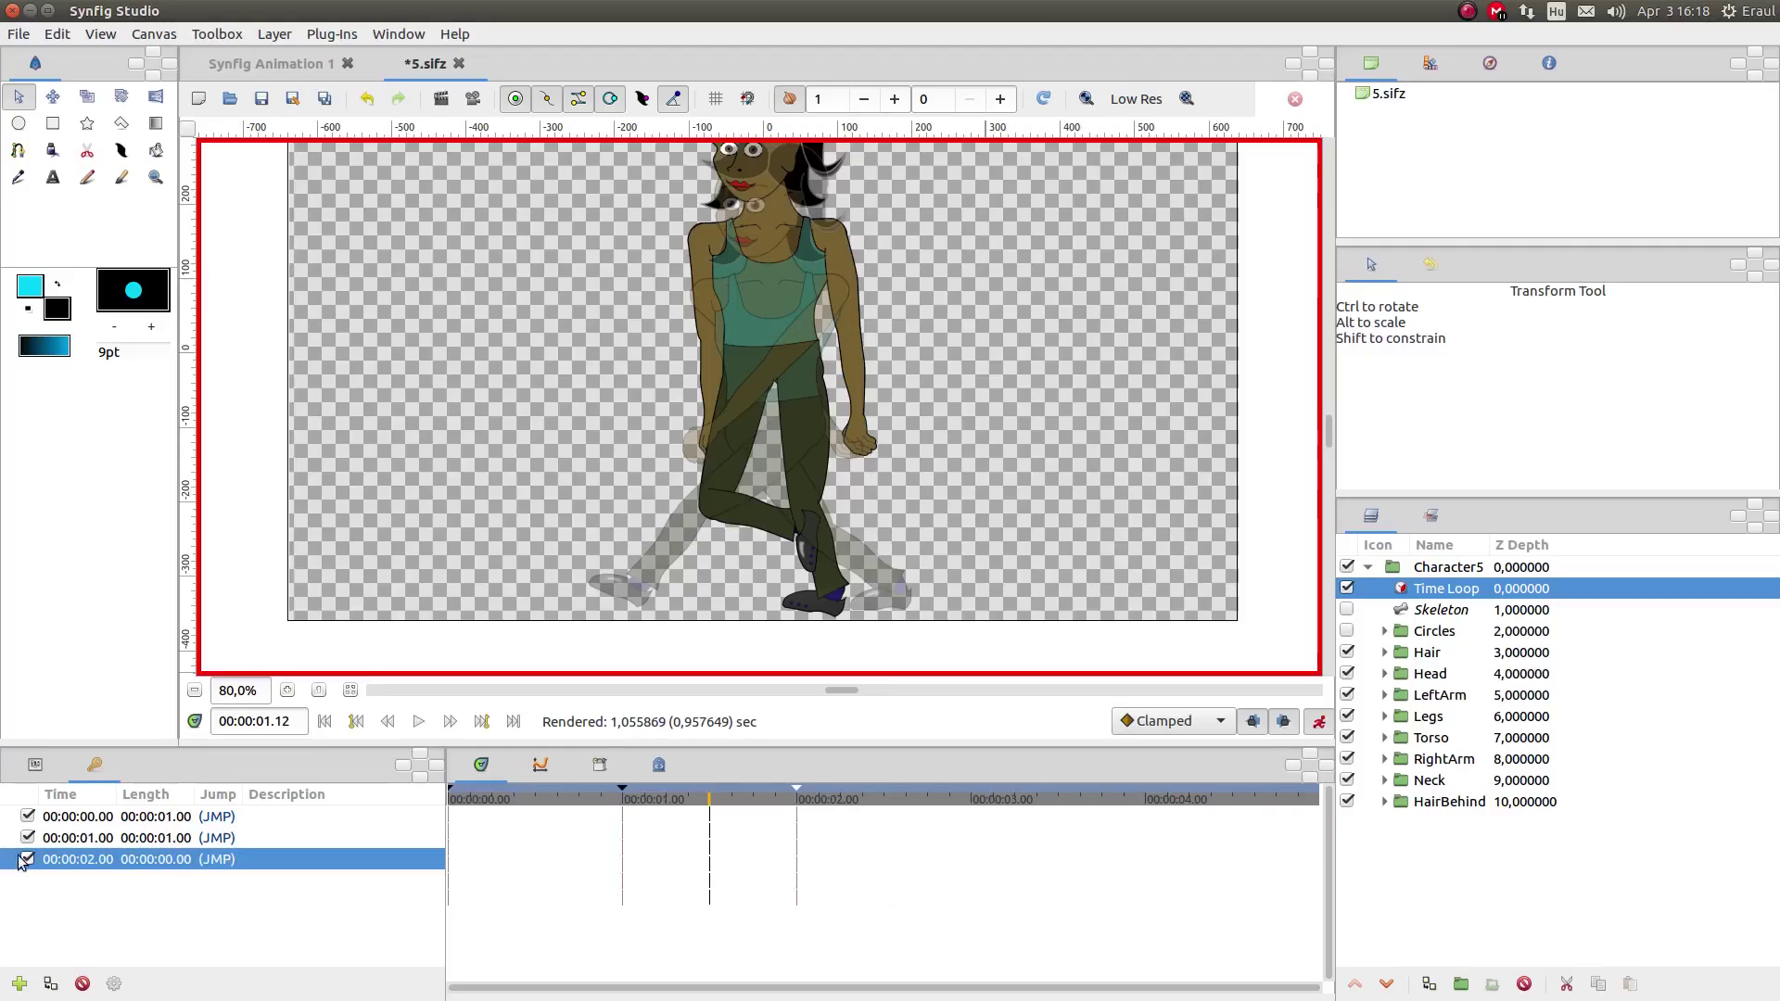
Set the Time Loop layer's Duration parameter to 2 seconds.
click(36, 769)
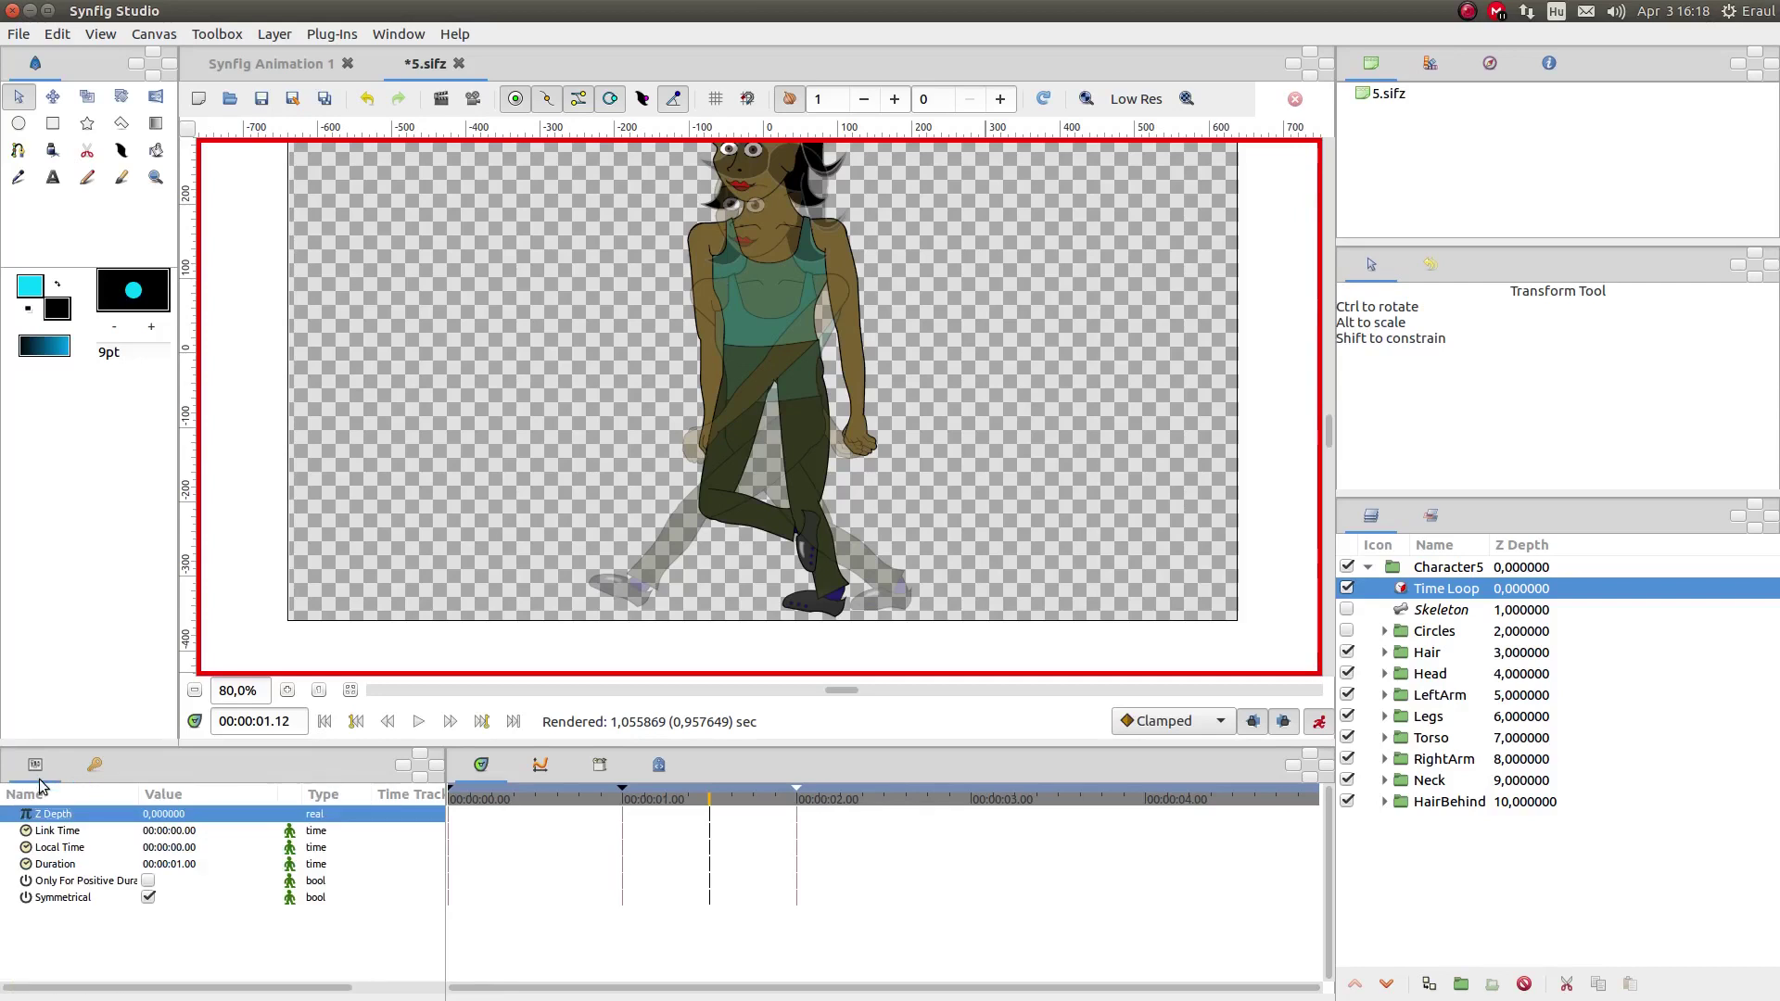
click(67, 864)
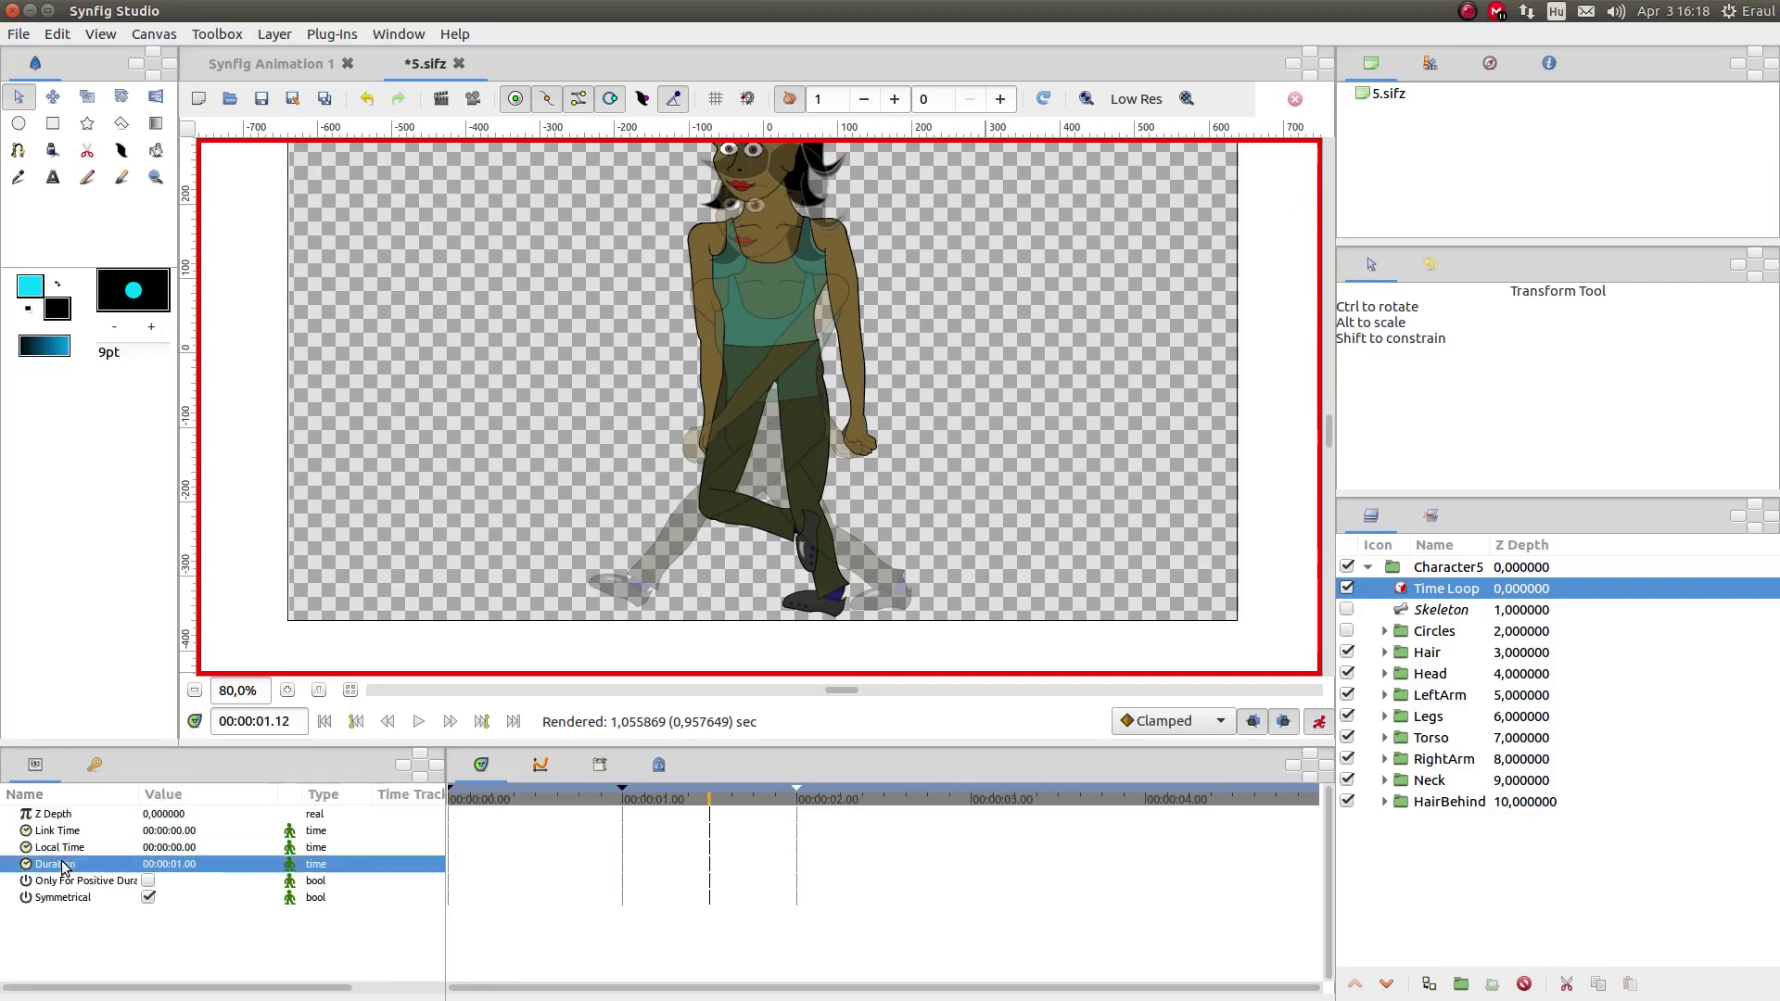
click(177, 866)
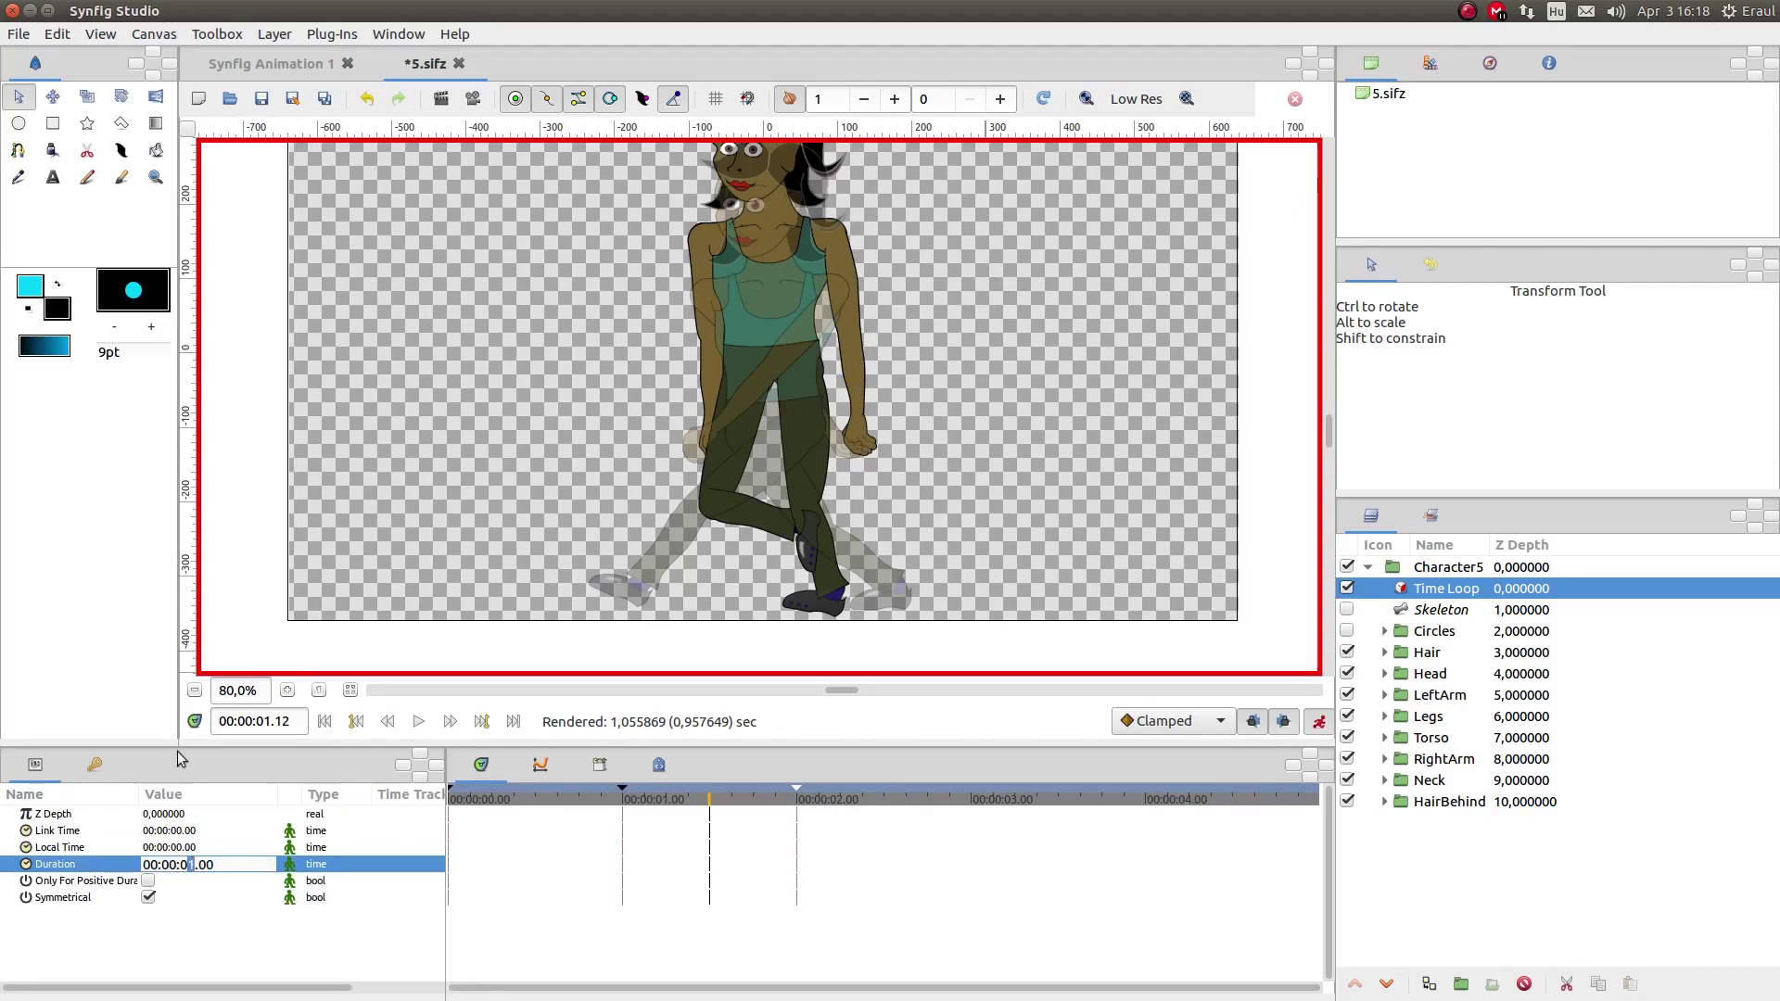
text(2)
key(Return)
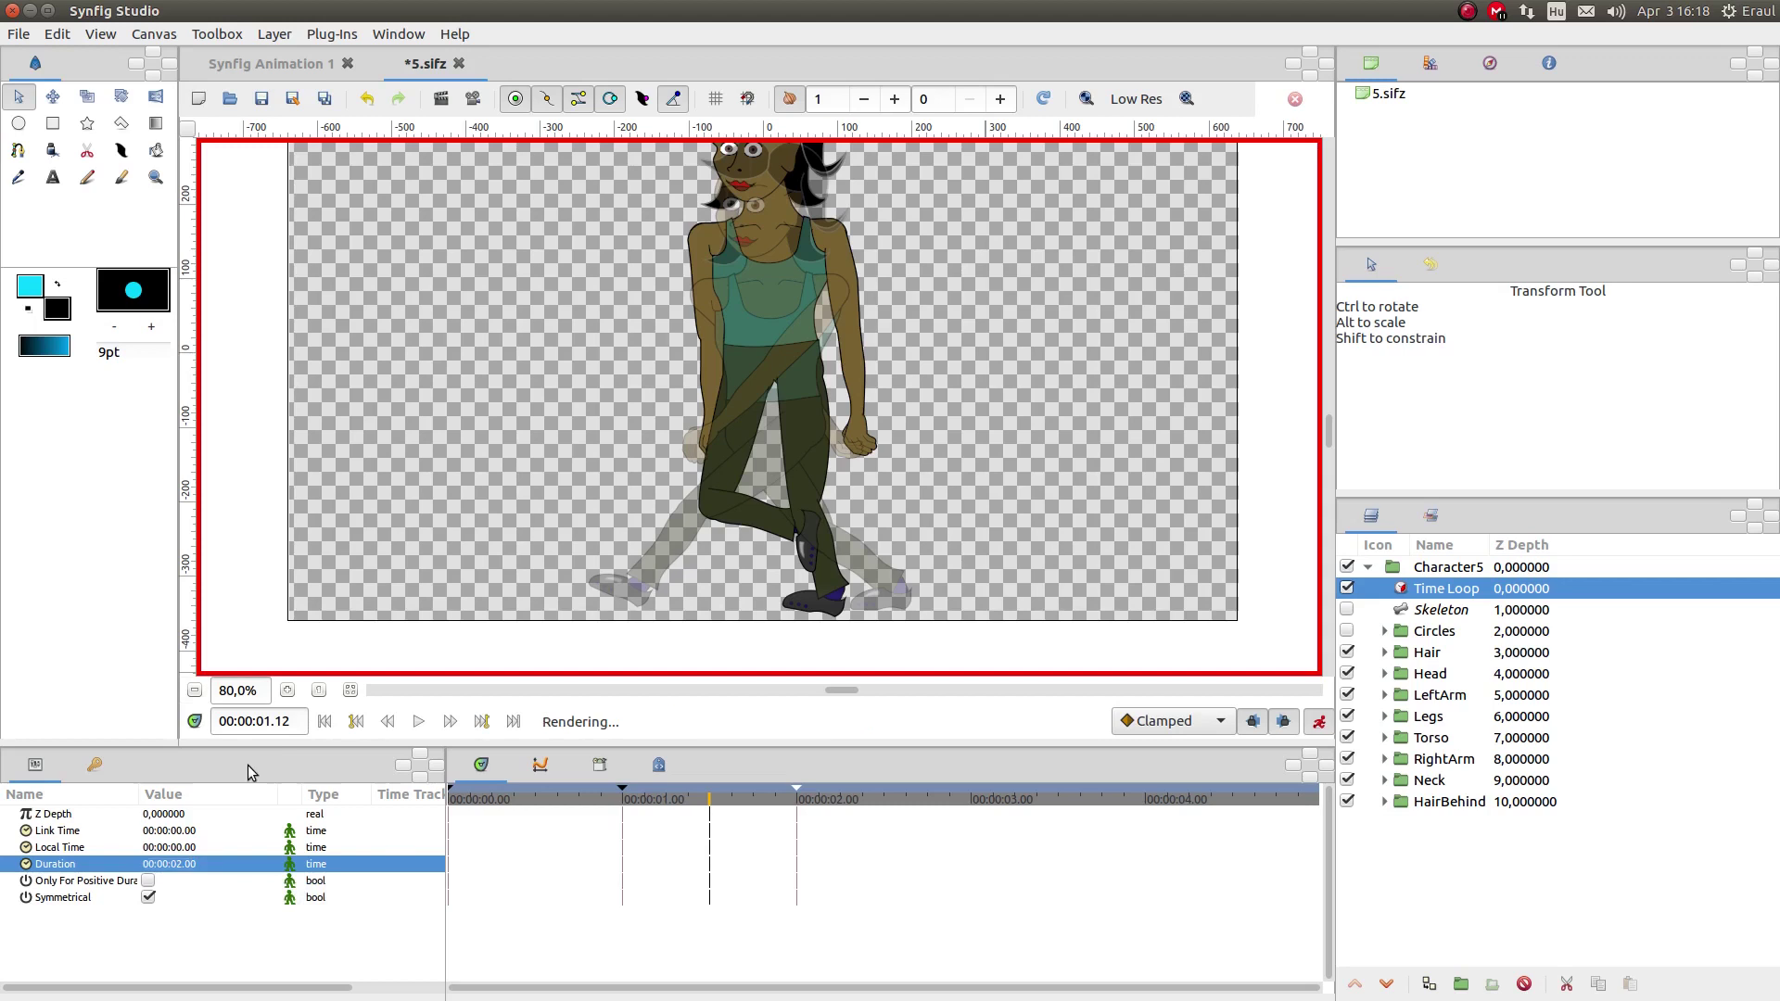
Open the preview with F11 and play back the looped two-second walk cycle.
key(F11)
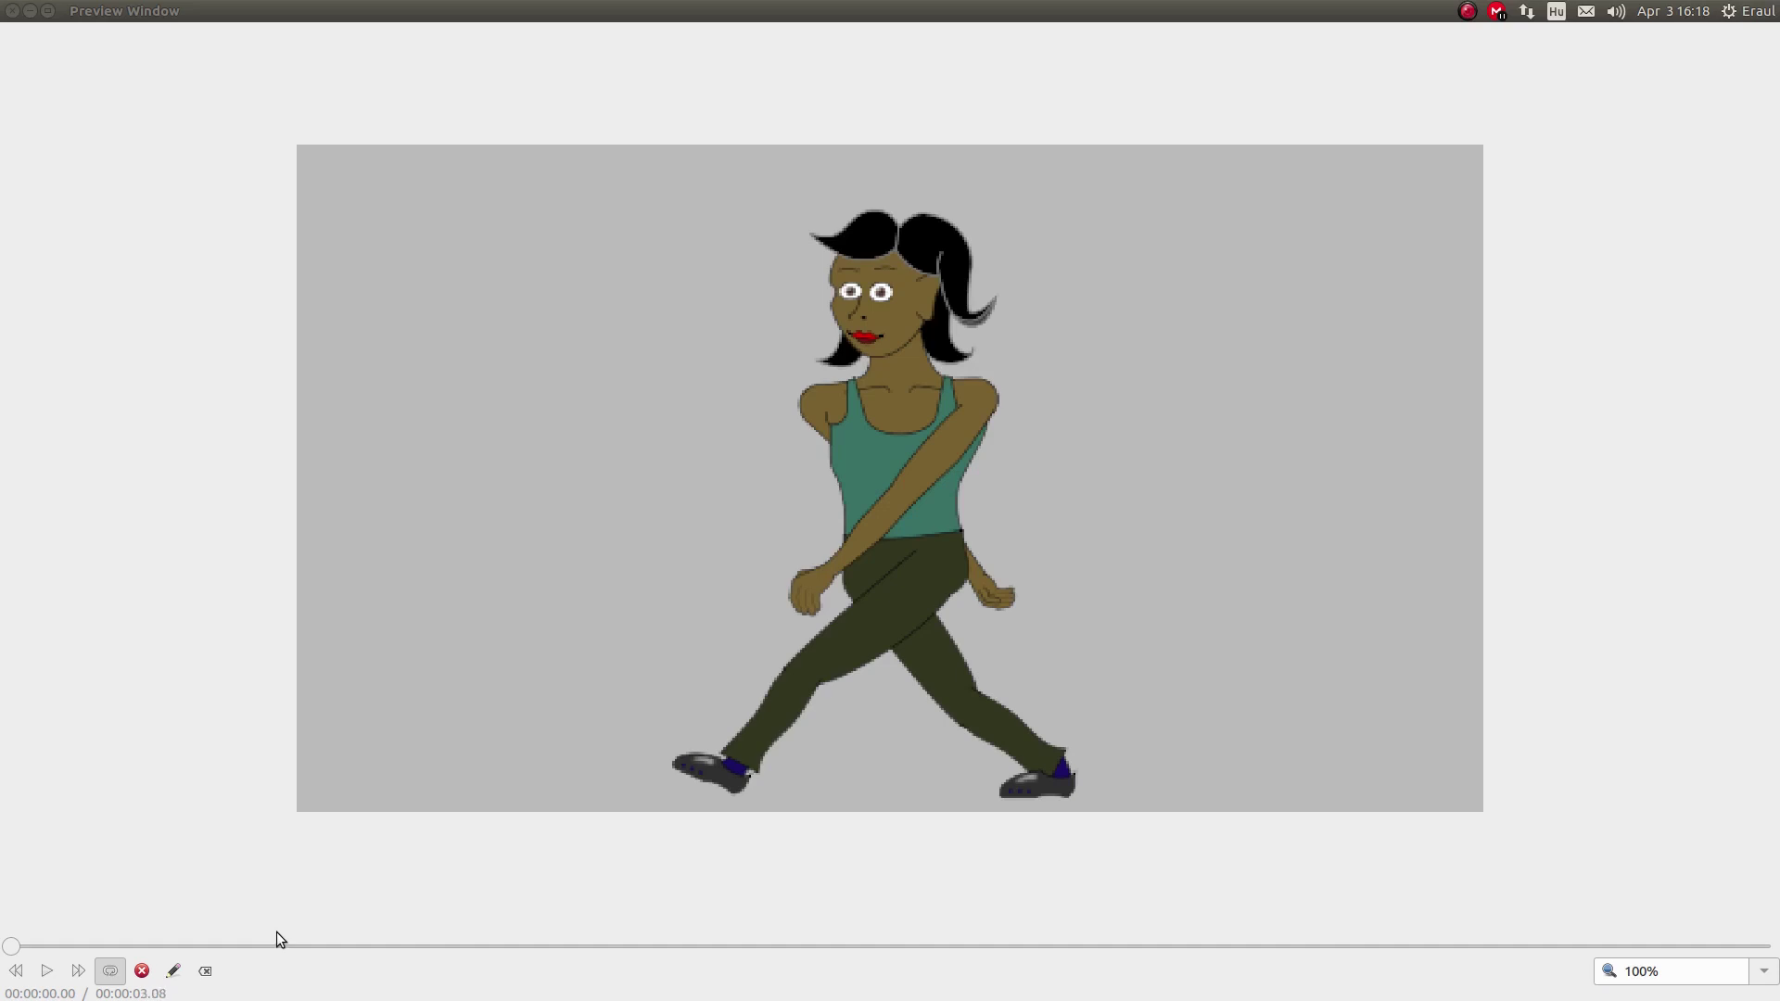
click(48, 981)
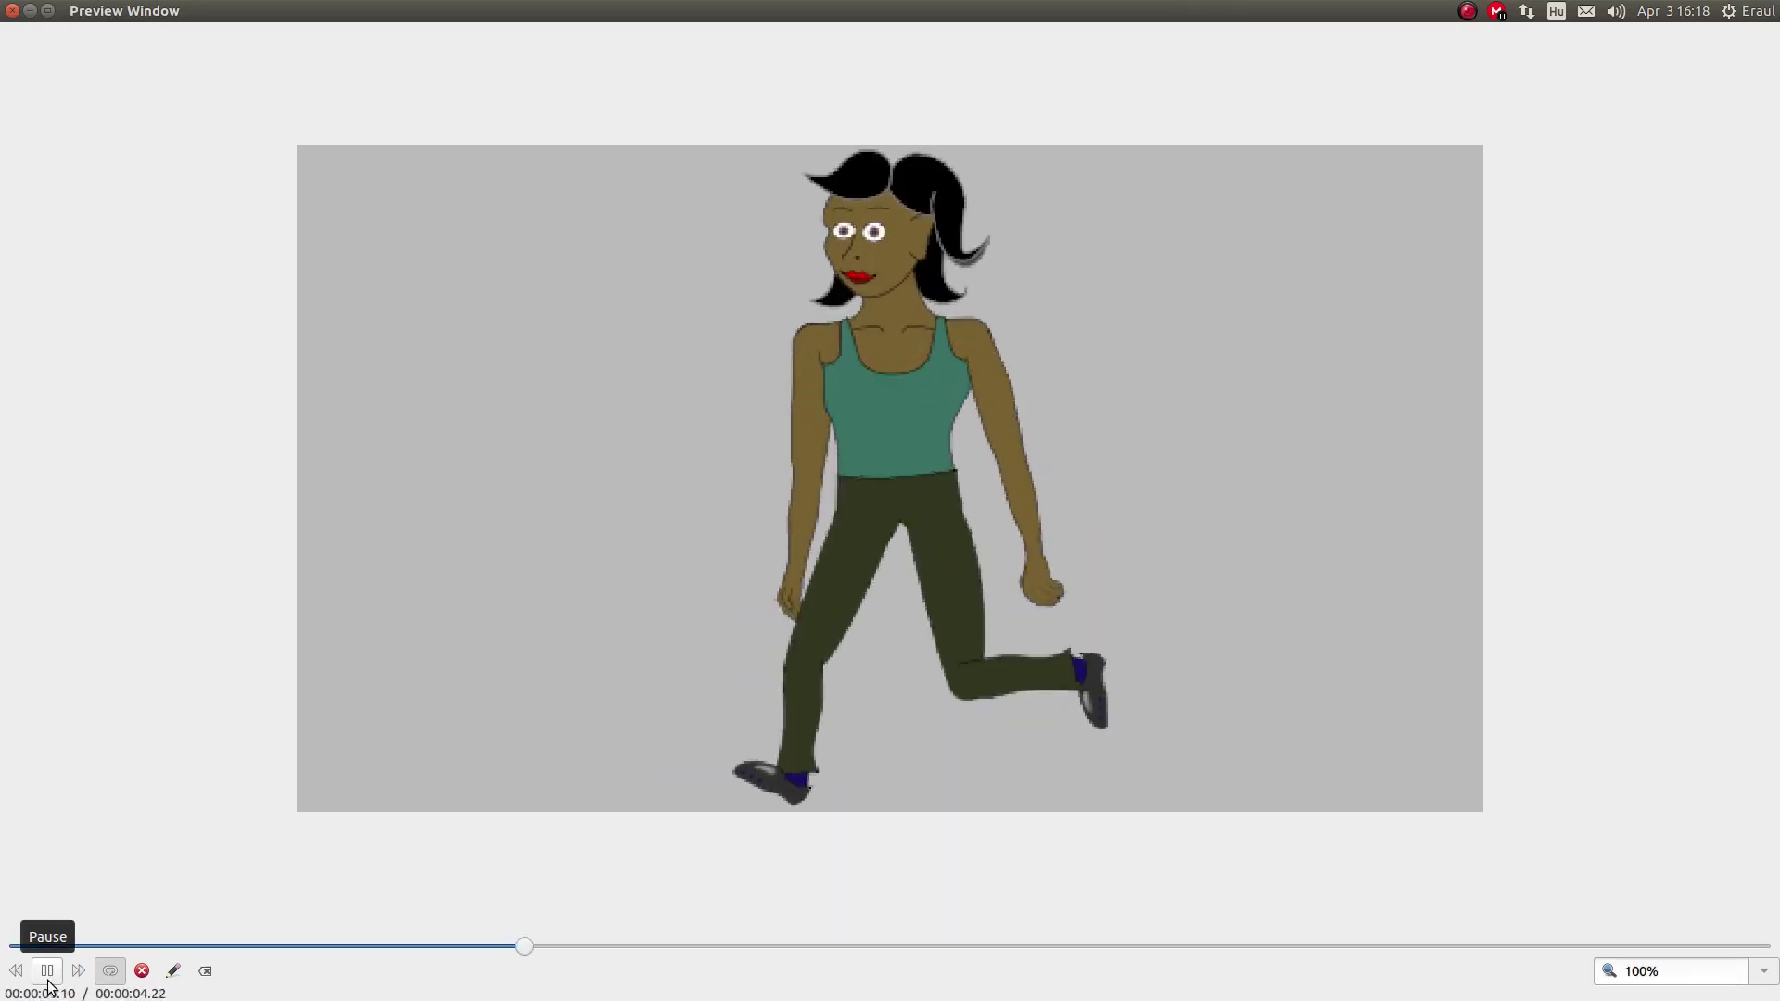